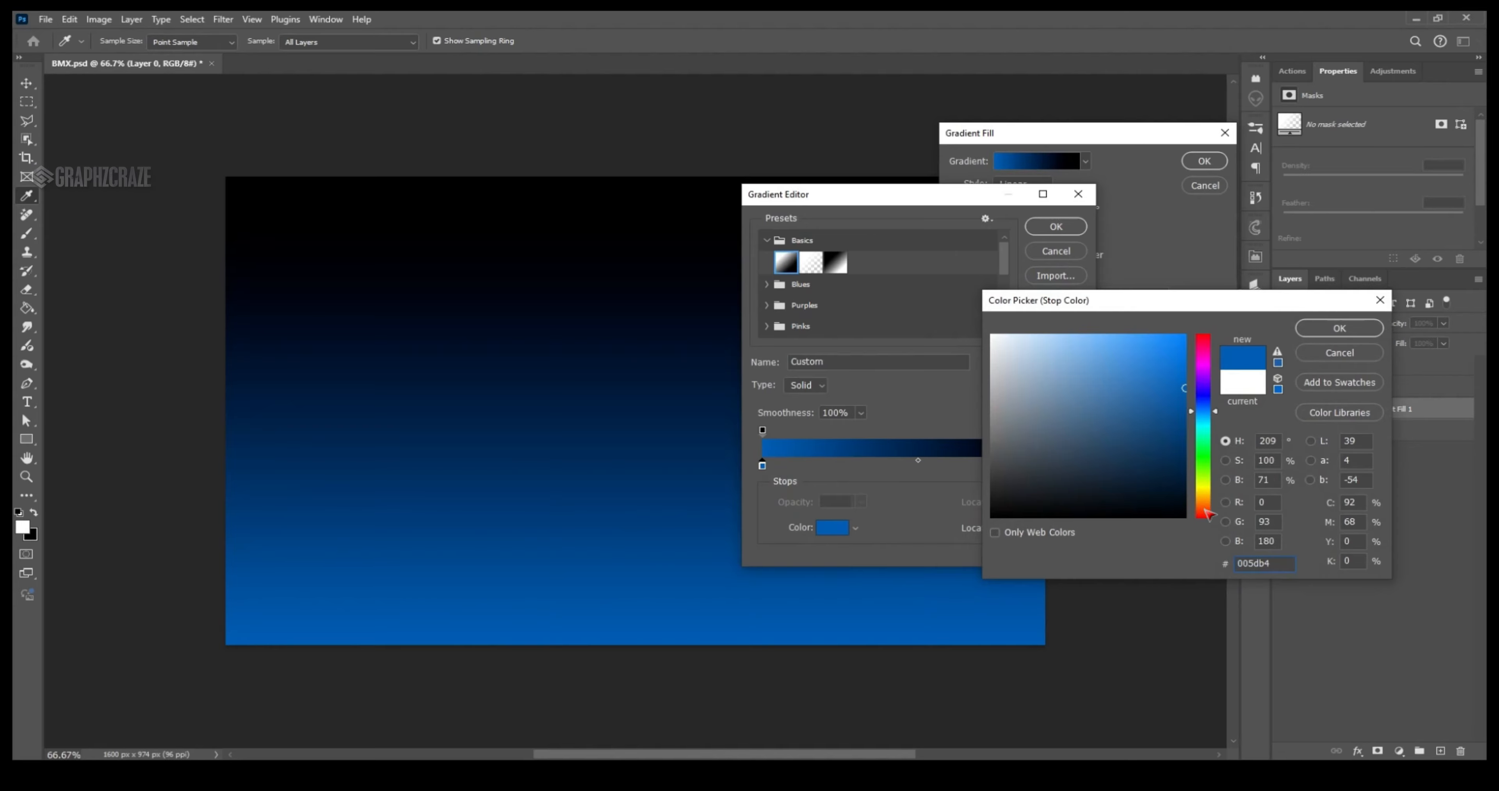
- Set the gradient's starting colour stop to #005db4 and its ending stop to light blue #82c0fa
click(1333, 329)
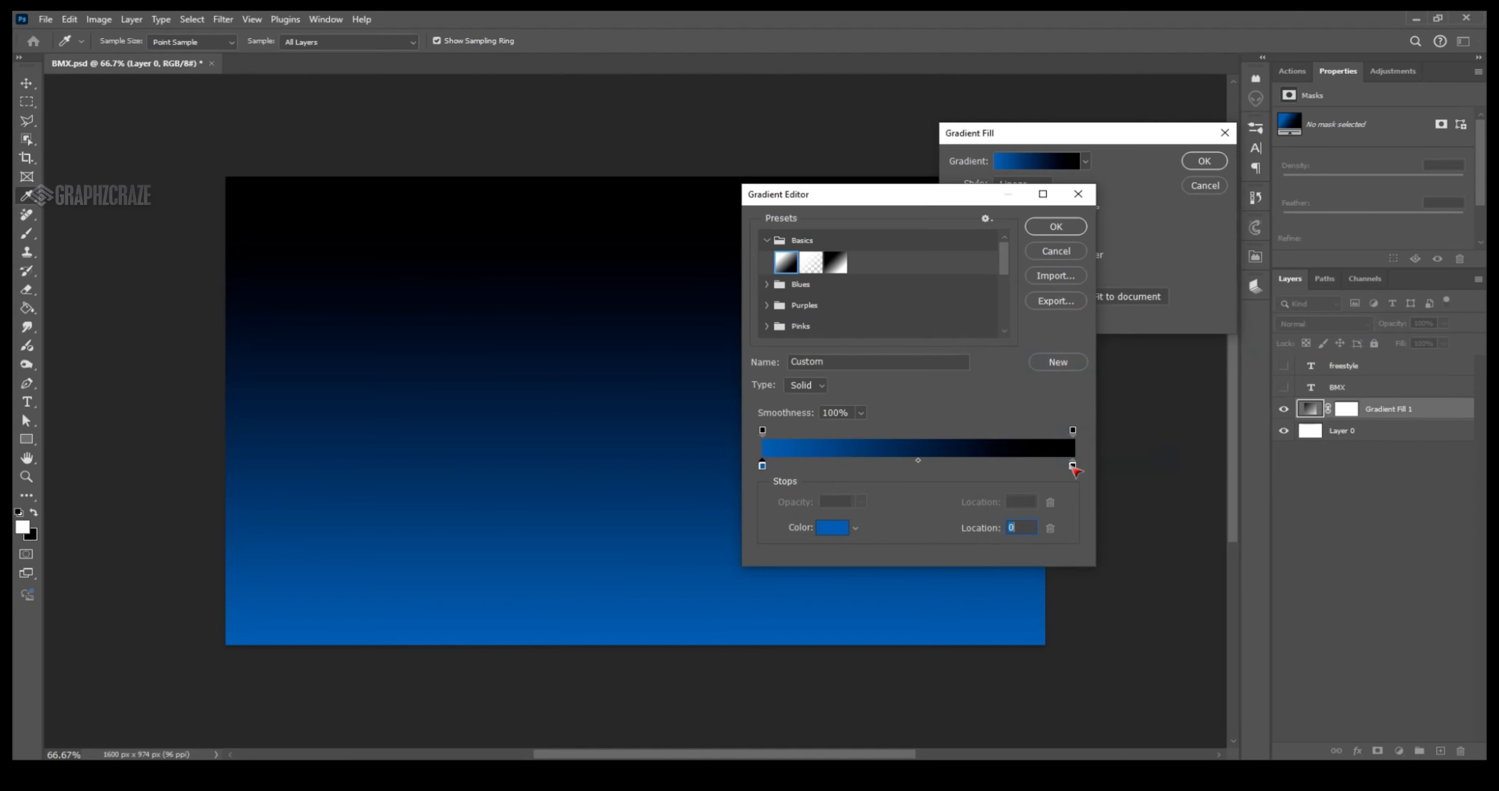
click(832, 527)
text(005db4)
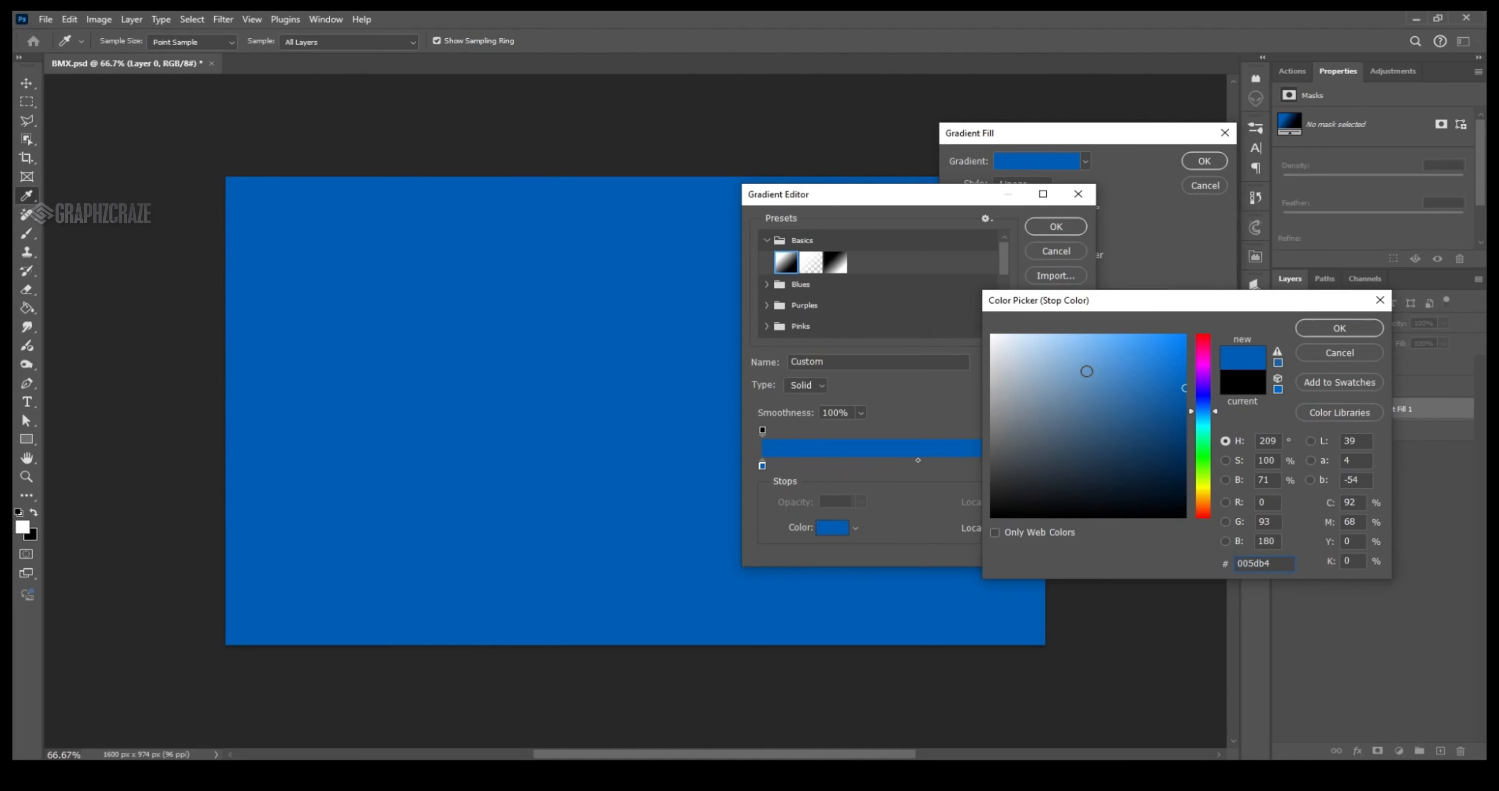
drag(1087, 371, 1083, 338)
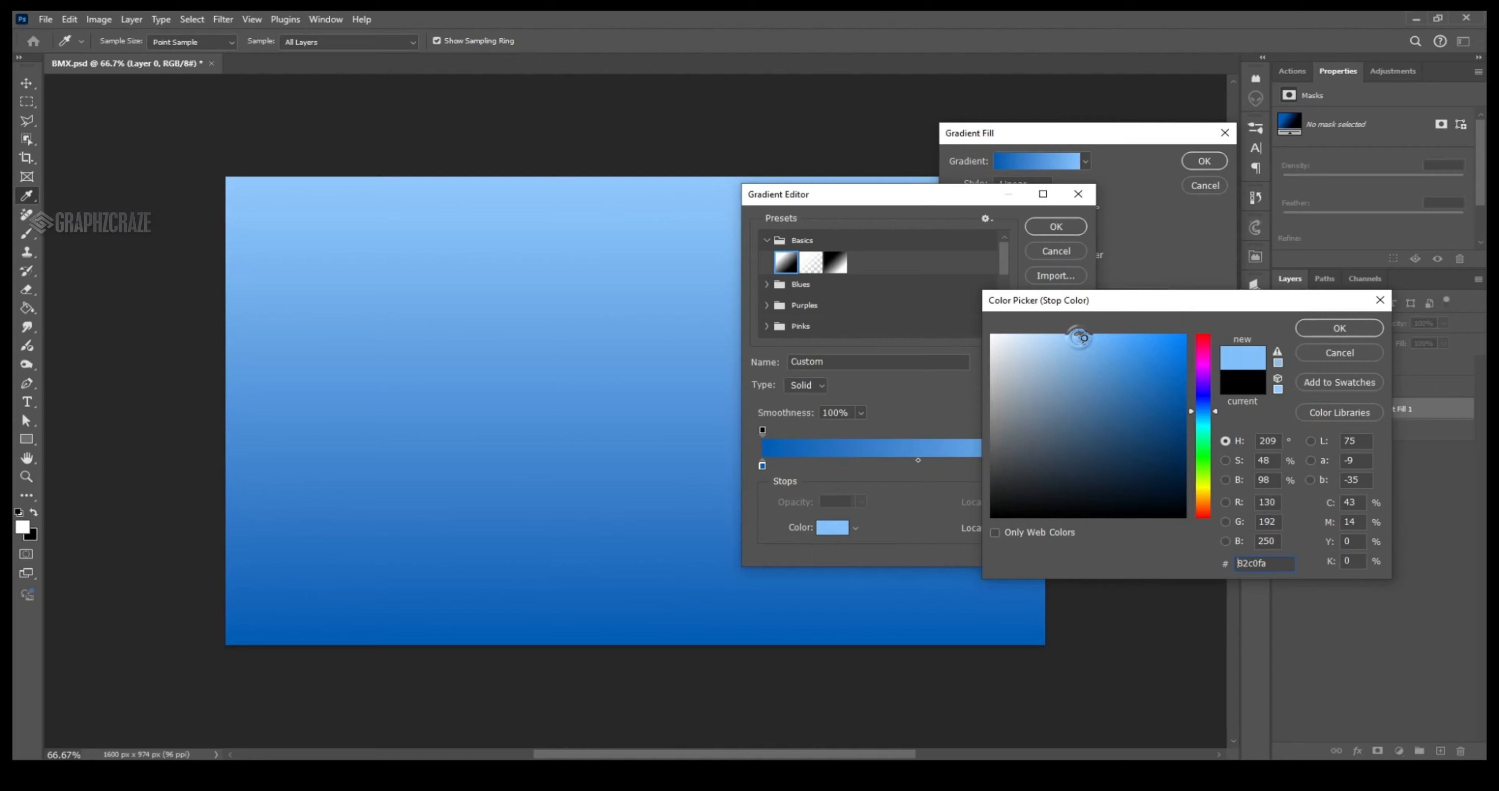
click(1316, 328)
- Accept the edited gradient and apply the linear gradient fill reversed, with the dark blue at the top of the canvas
click(1056, 226)
click(997, 254)
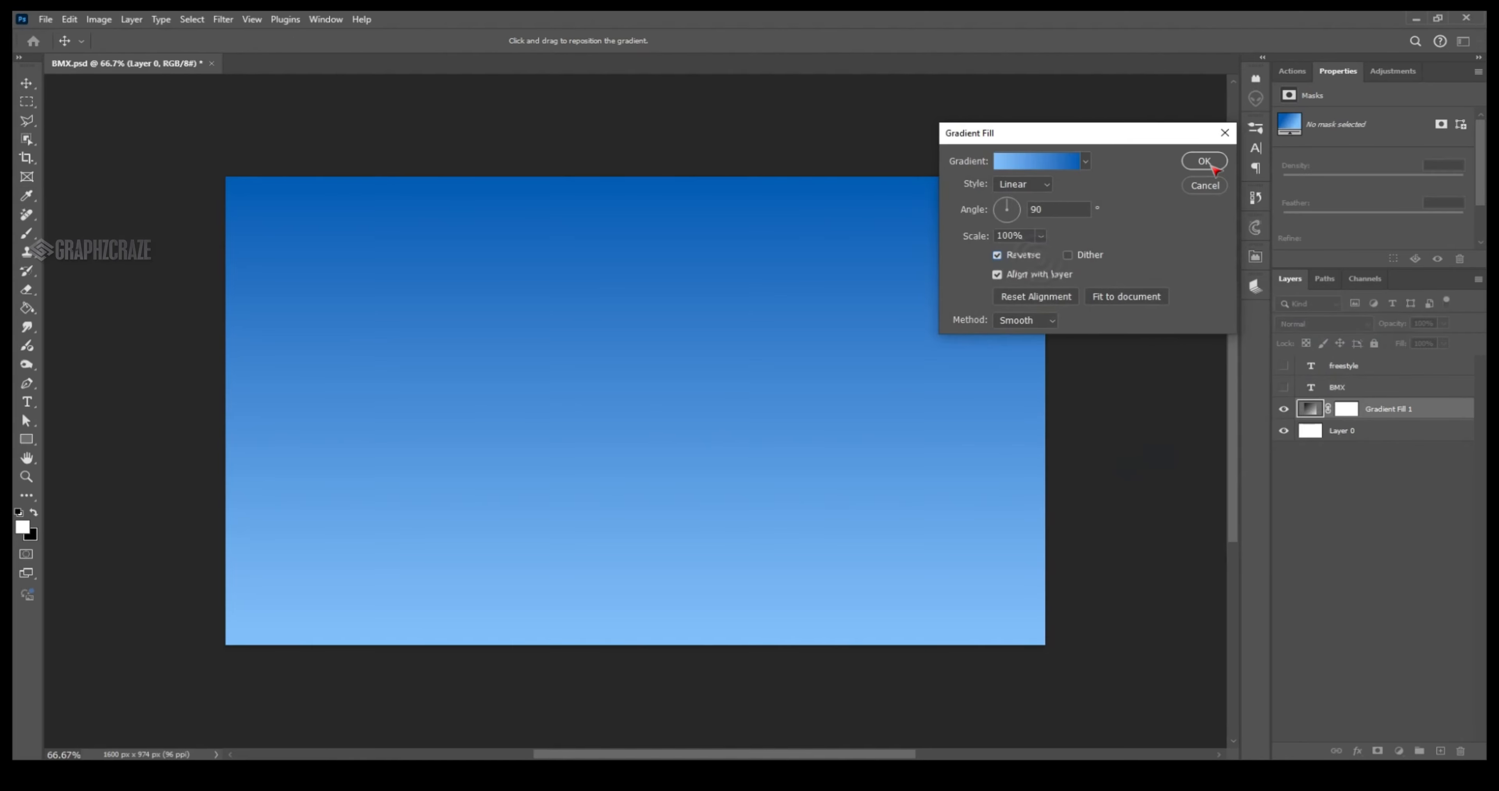
click(1204, 162)
- Make the BMX text layer visible and set its text colour to white
click(1283, 387)
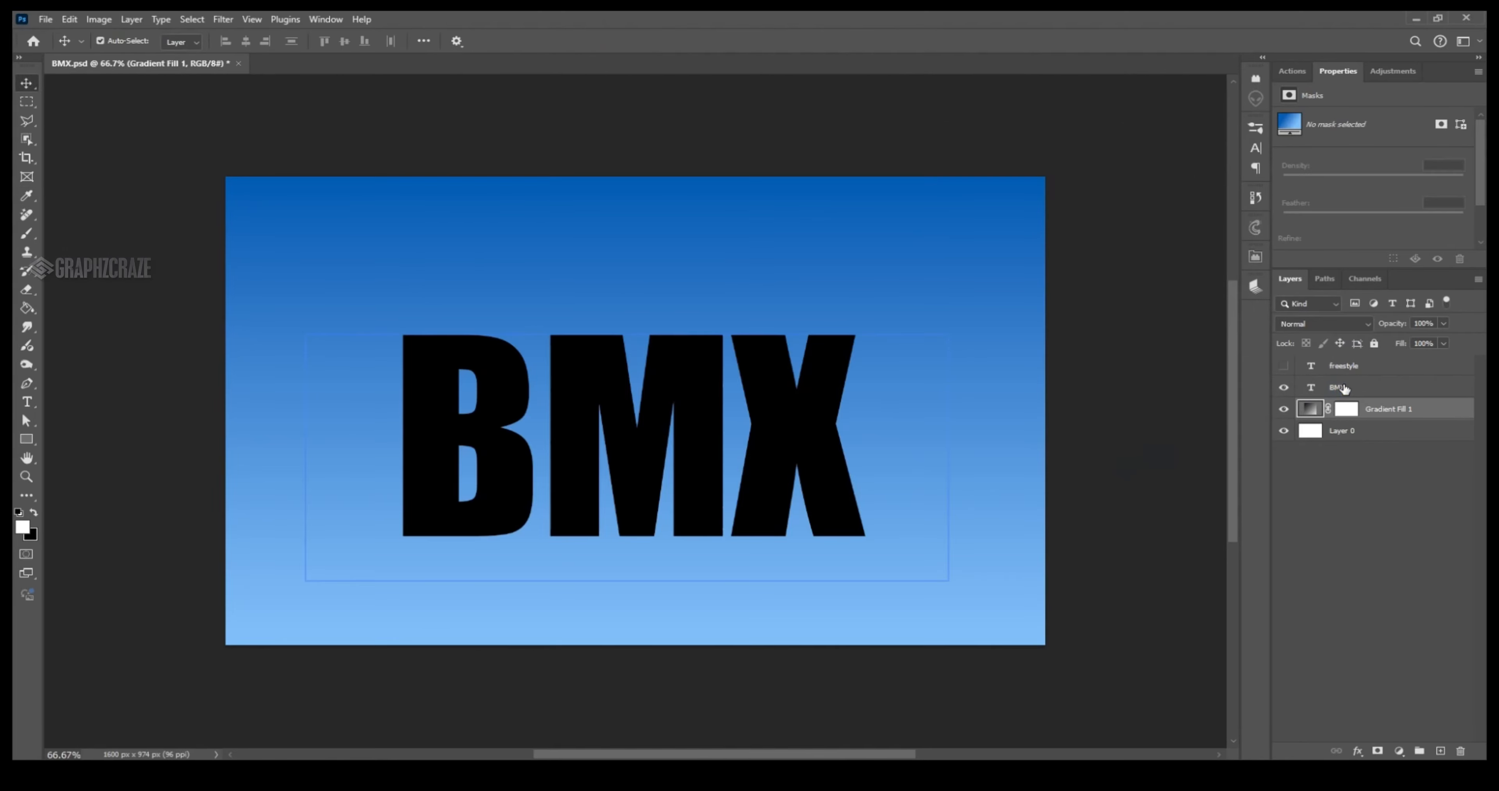
click(1338, 387)
click(1435, 245)
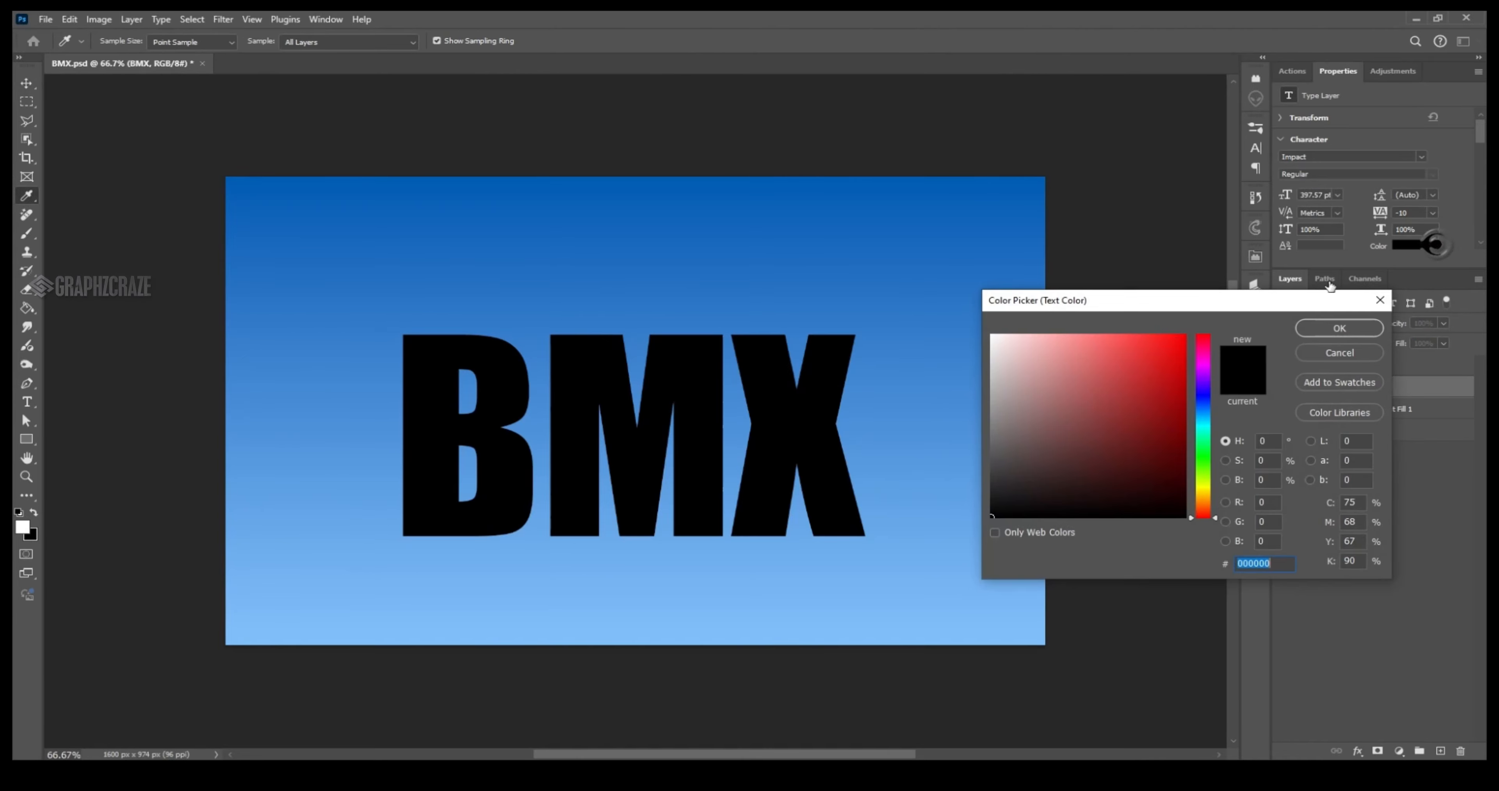
drag(1039, 364, 990, 334)
click(1320, 329)
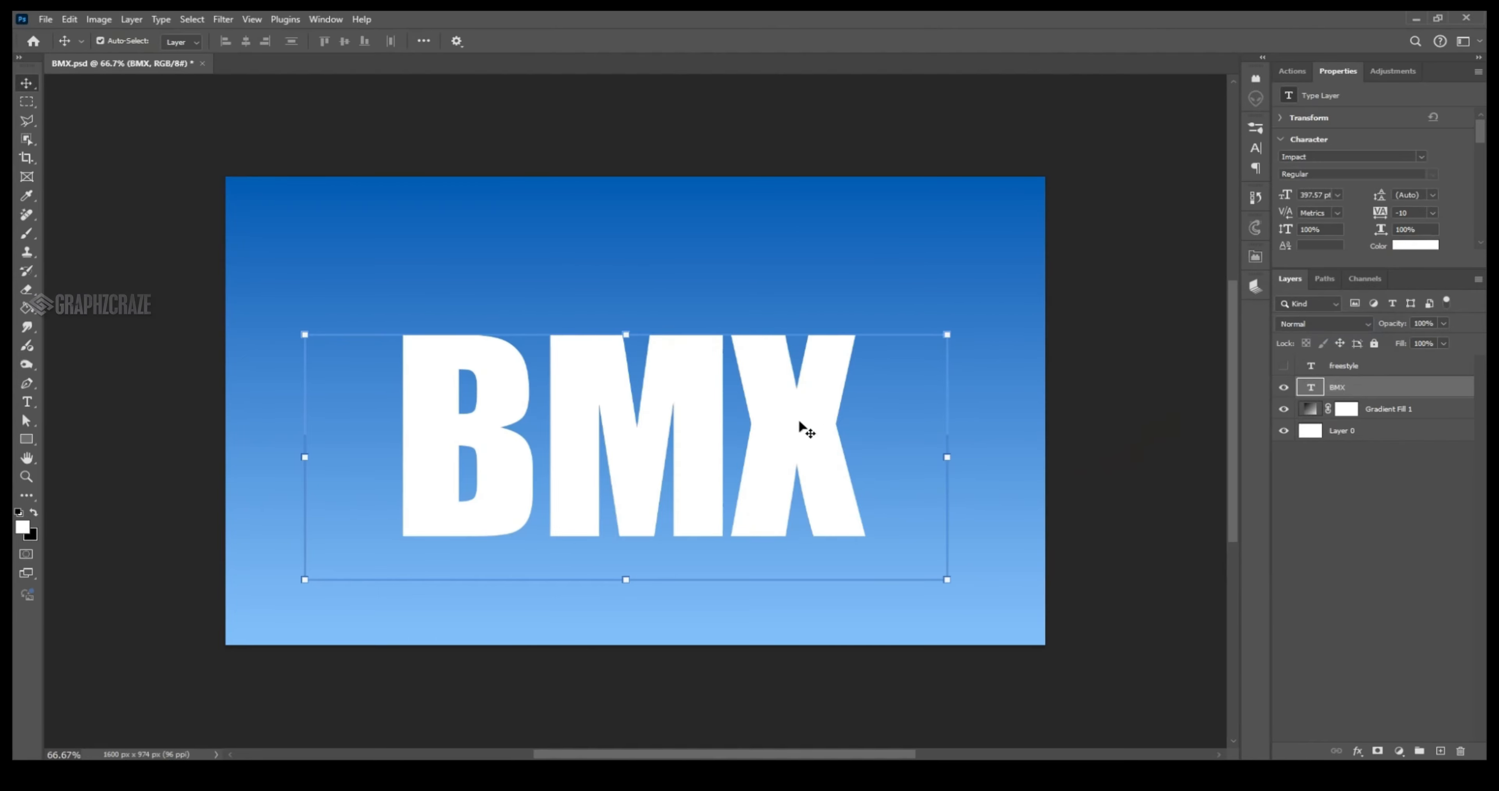
- Outline the upper-left diagonal part of the BMX text with the Polygonal Lasso and turn the selection into a layer mask
click(27, 120)
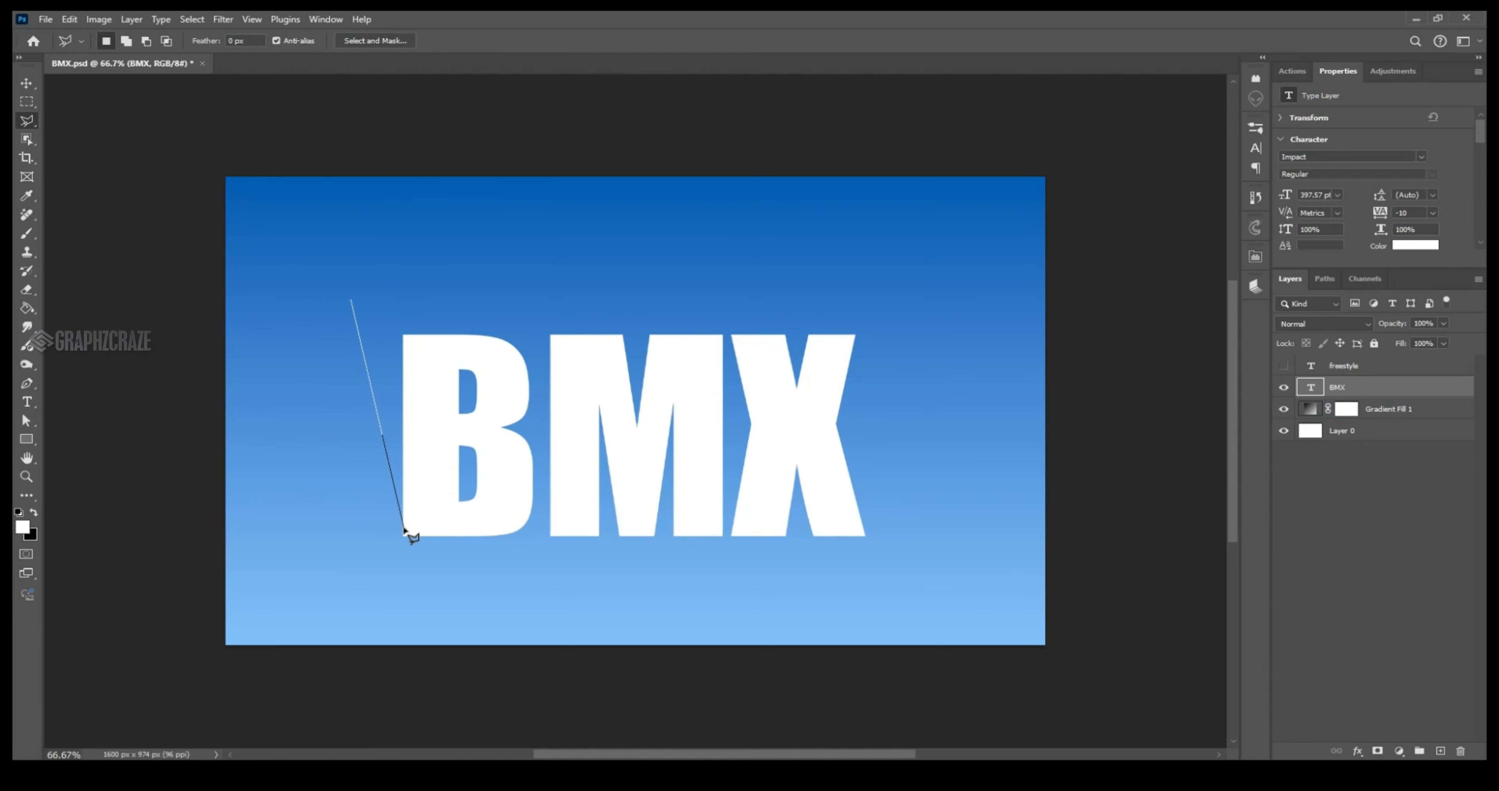
click(403, 527)
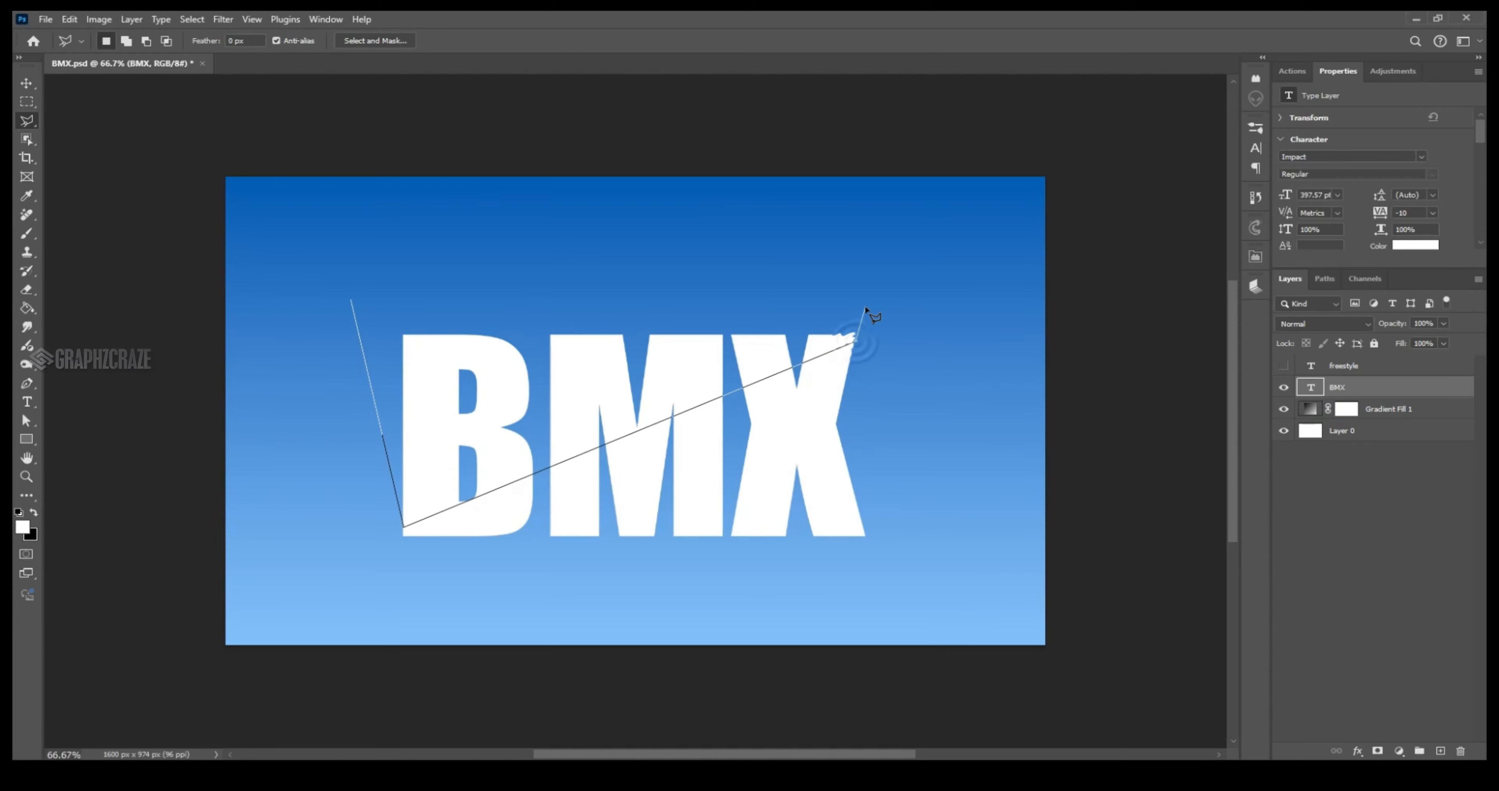
click(351, 300)
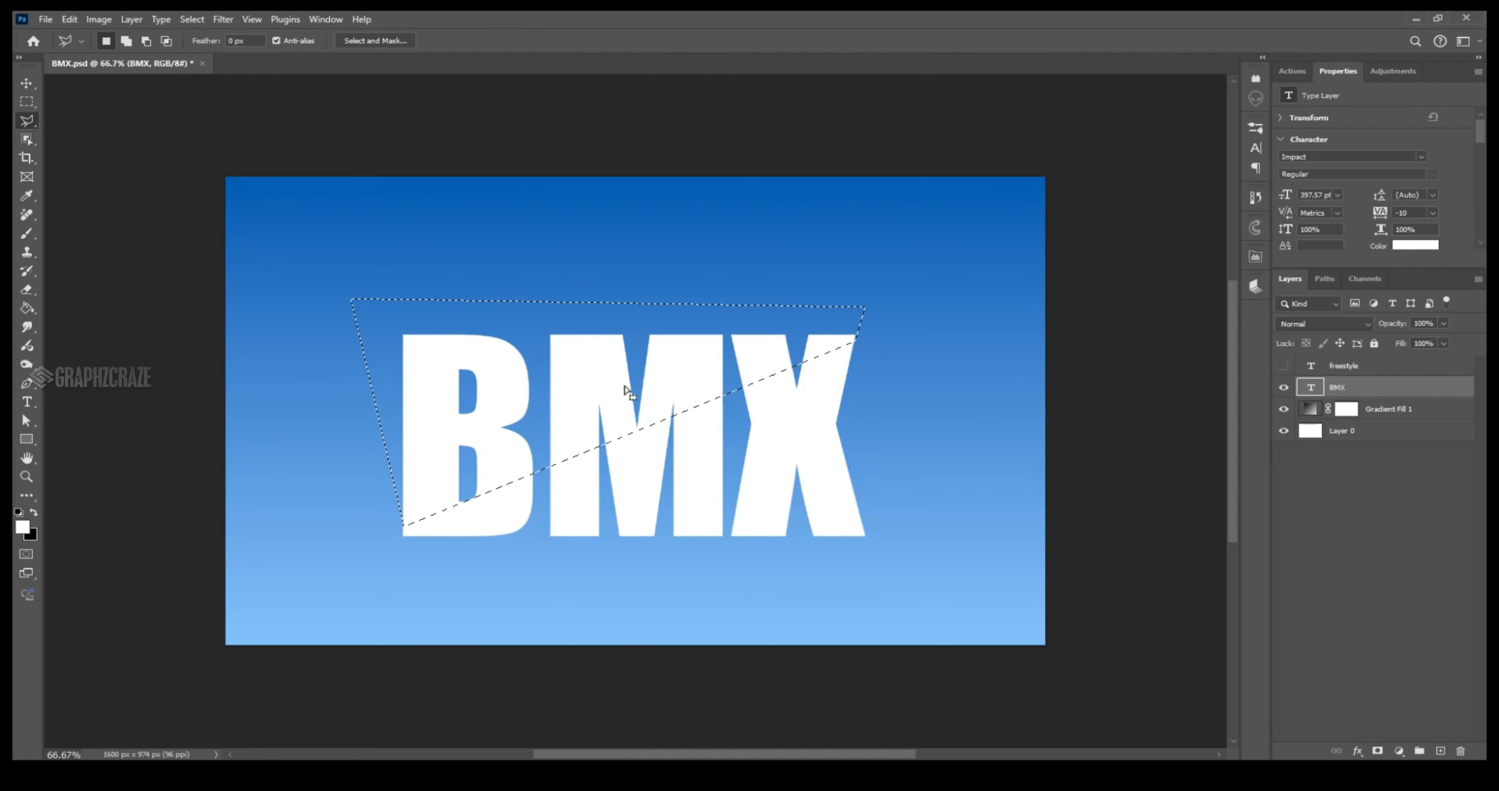
click(1376, 751)
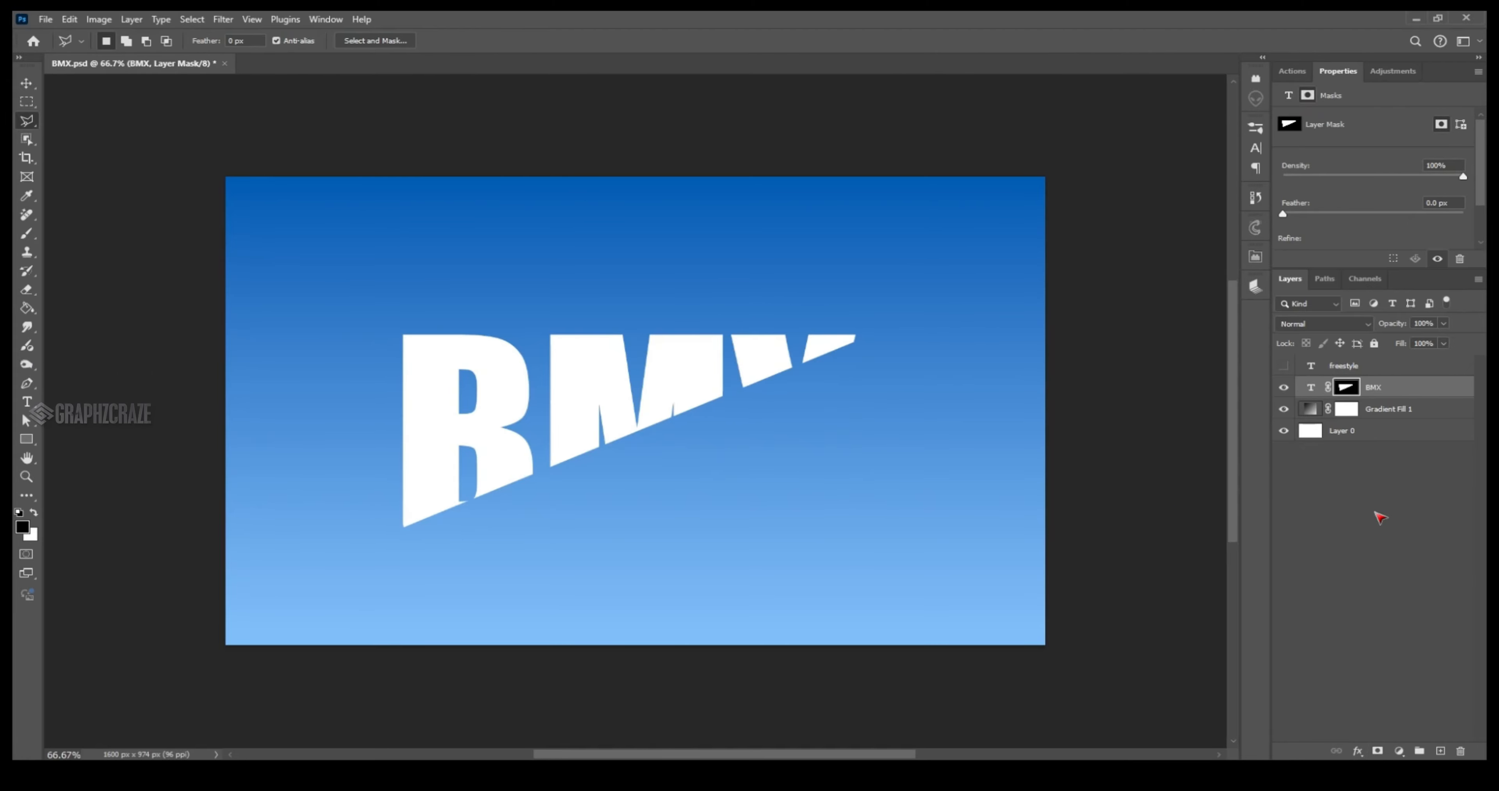
- Duplicate the masked BMX layer twice, then invert the topmost copy's mask and hide that copy
key(ctrl+j)
key(ctrl+j)
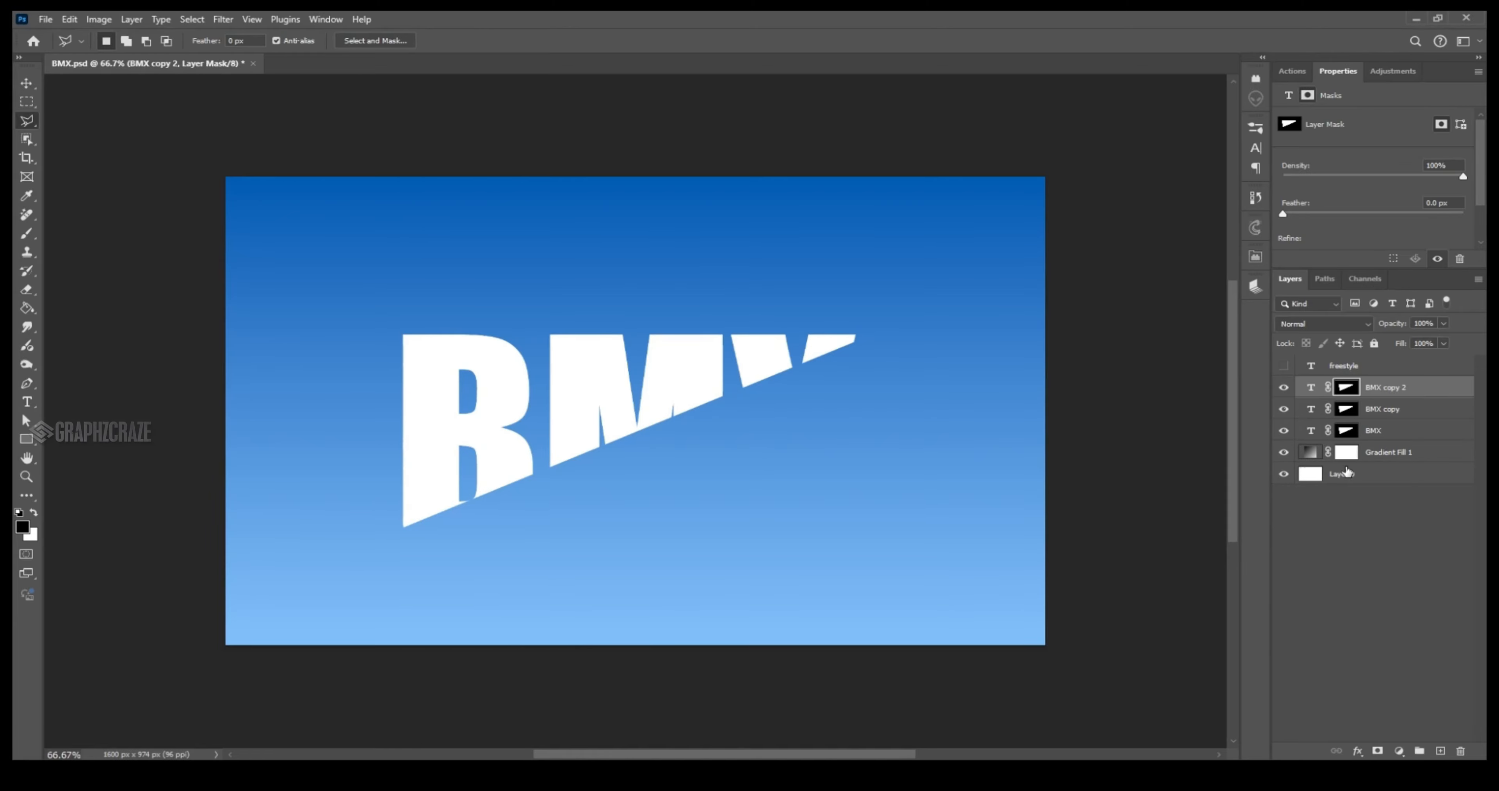
key(ctrl+i)
click(1284, 388)
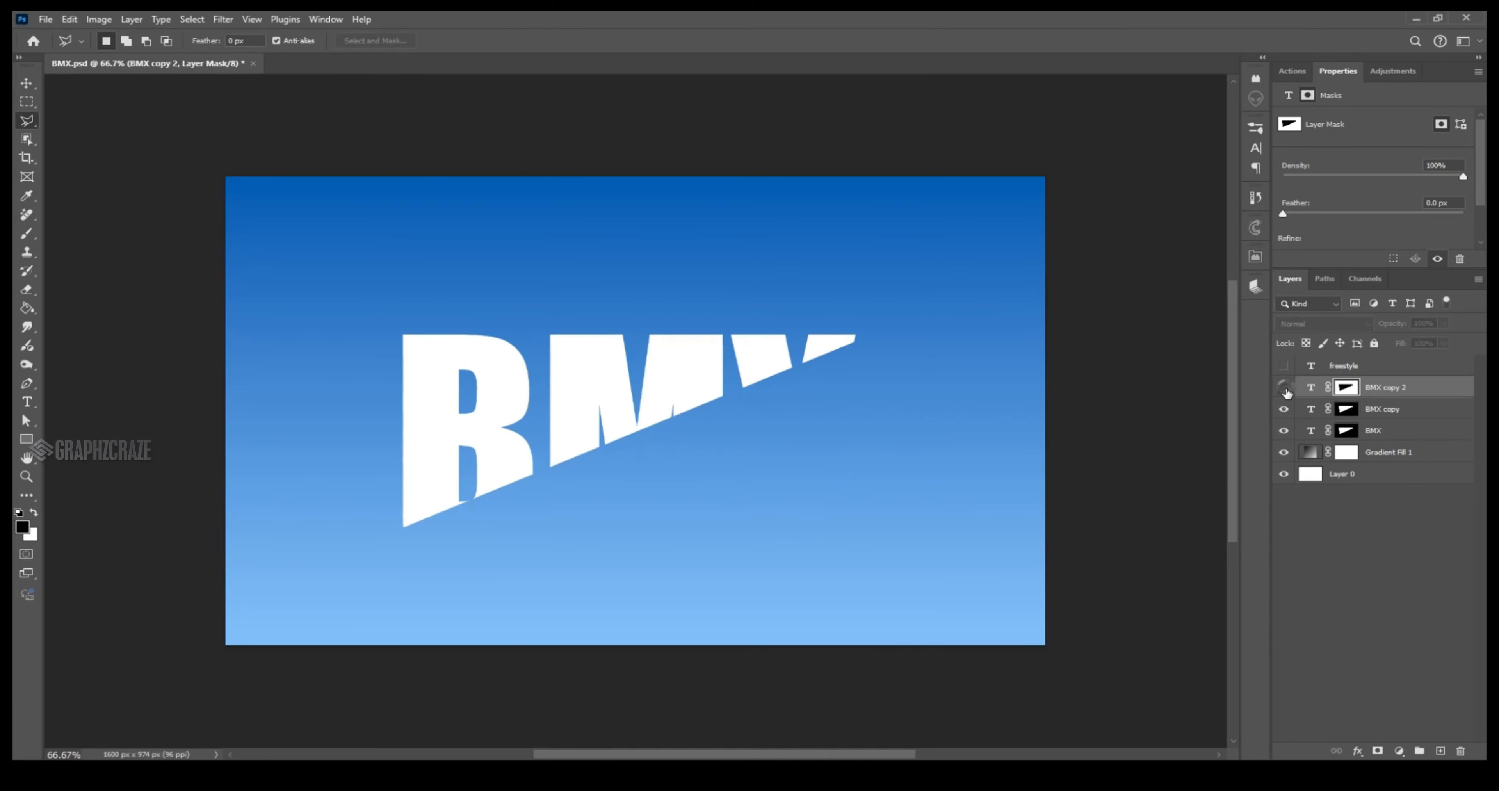
- Add a new layer above the original BMX layer and place bmx copy.png there as an embedded image
click(1362, 430)
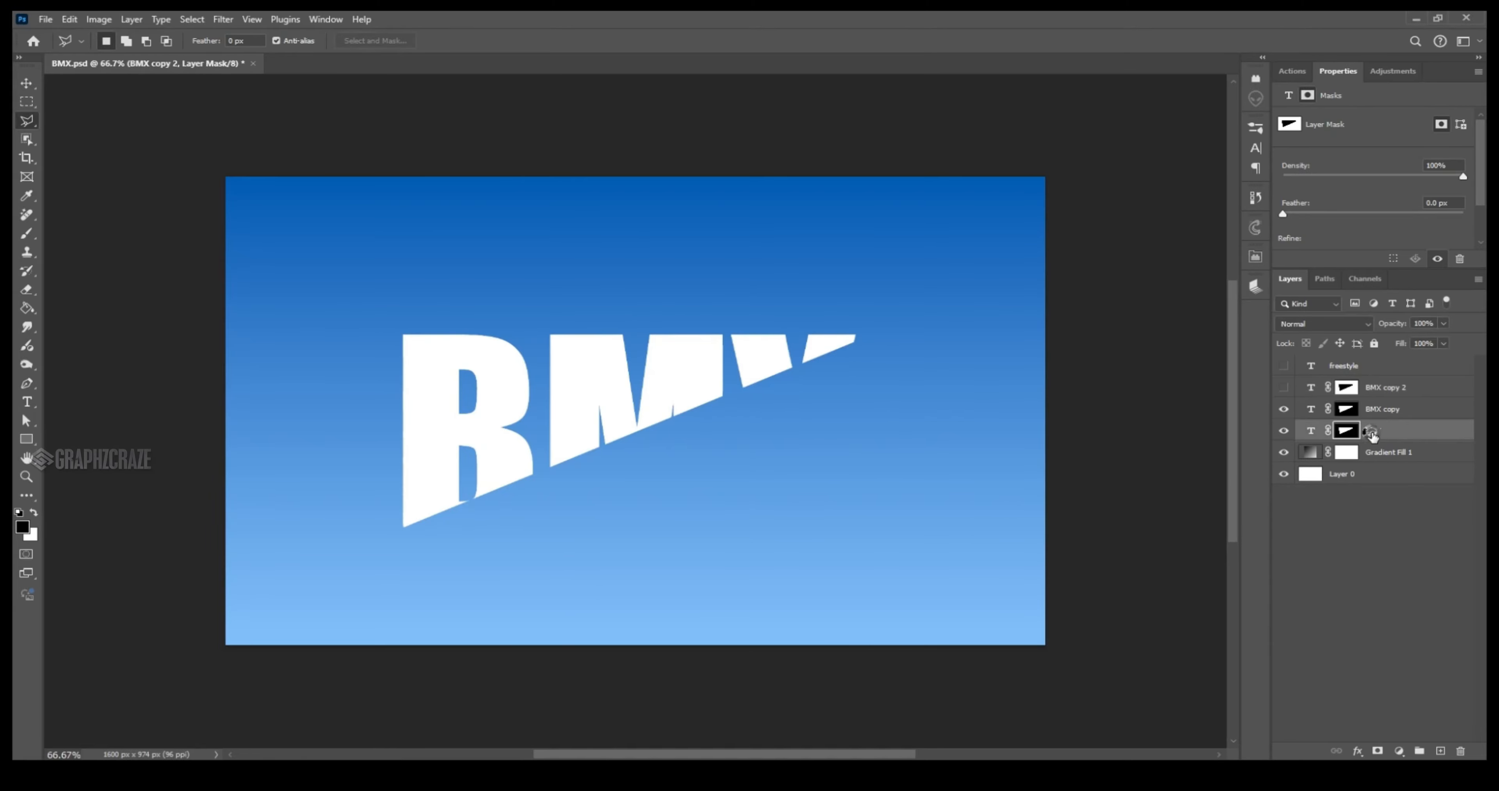
click(1438, 750)
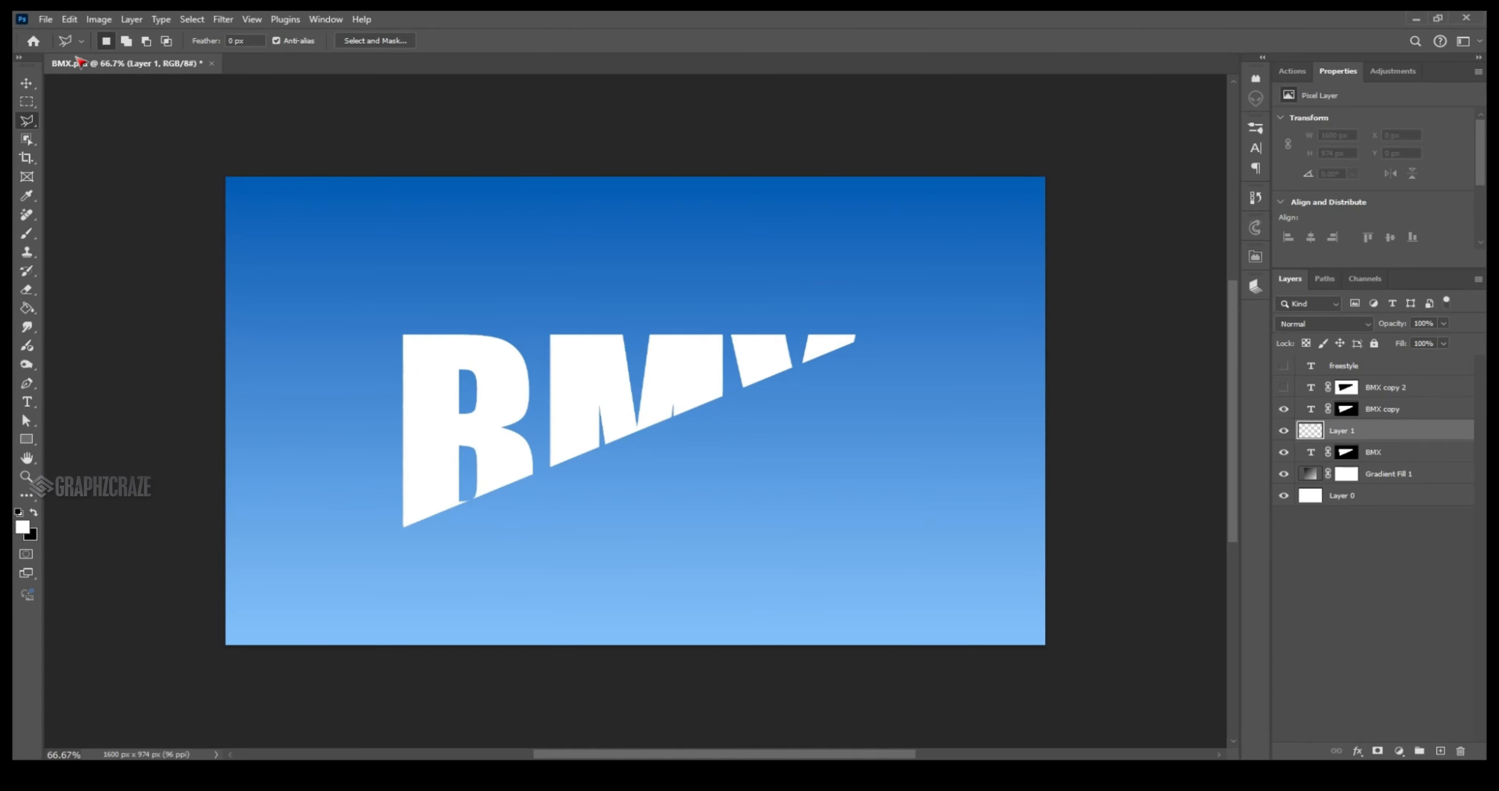
click(45, 19)
click(120, 288)
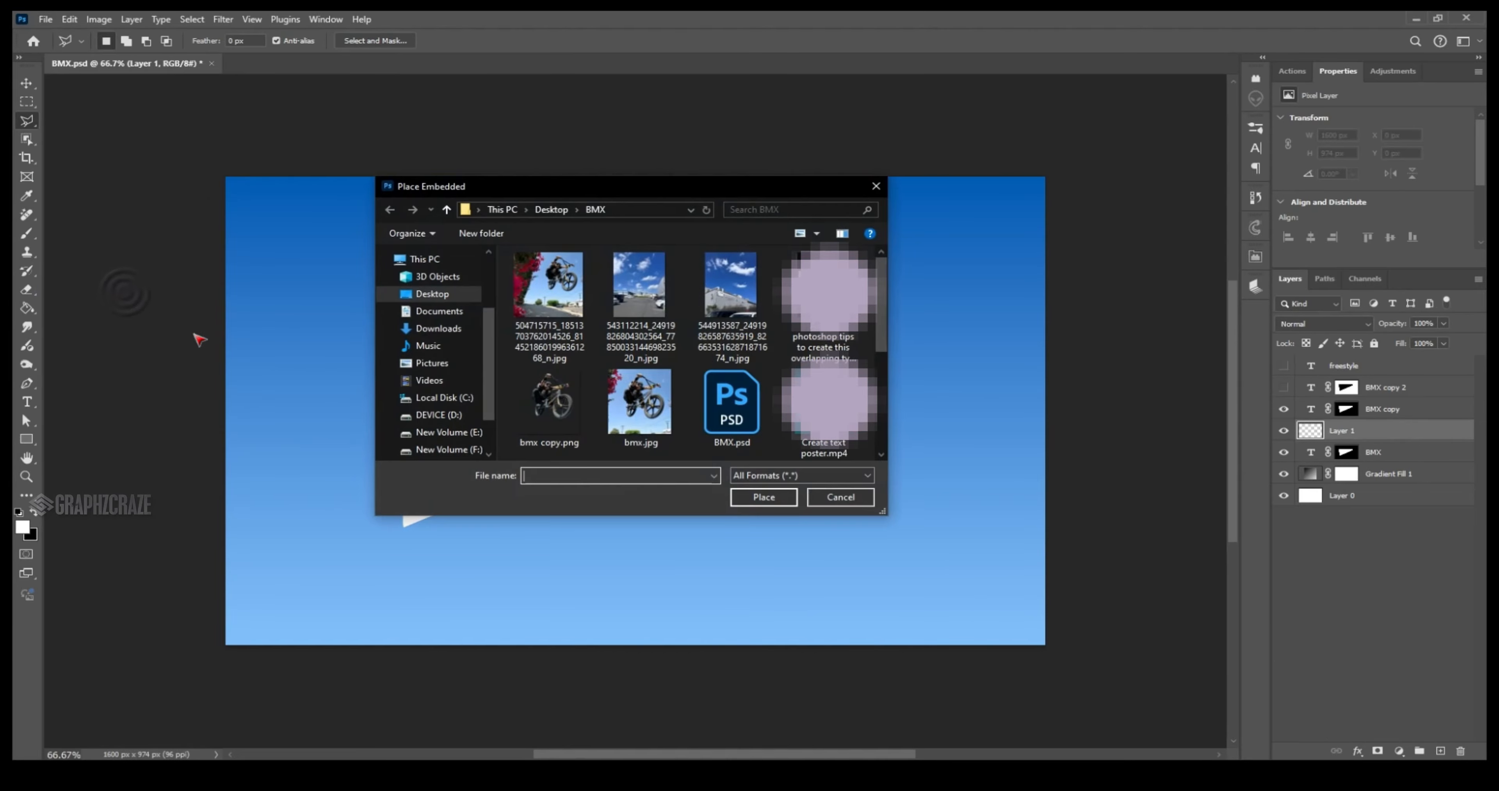
click(548, 401)
click(764, 497)
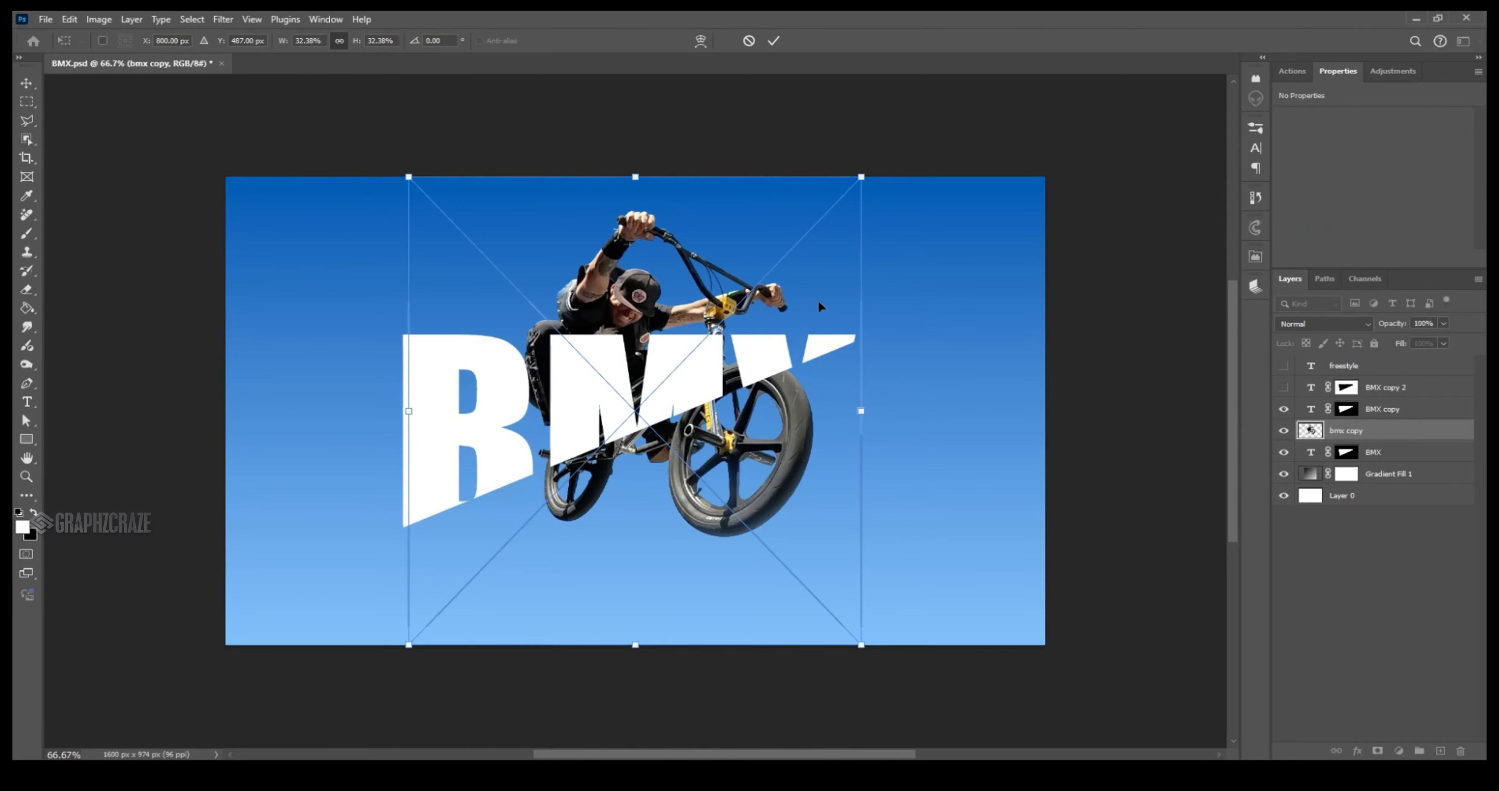
- Rotate the placed cyclist image about 17.4° clockwise, shift it slightly up and left, and commit the transform
drag(881, 175, 940, 259)
drag(696, 256, 660, 238)
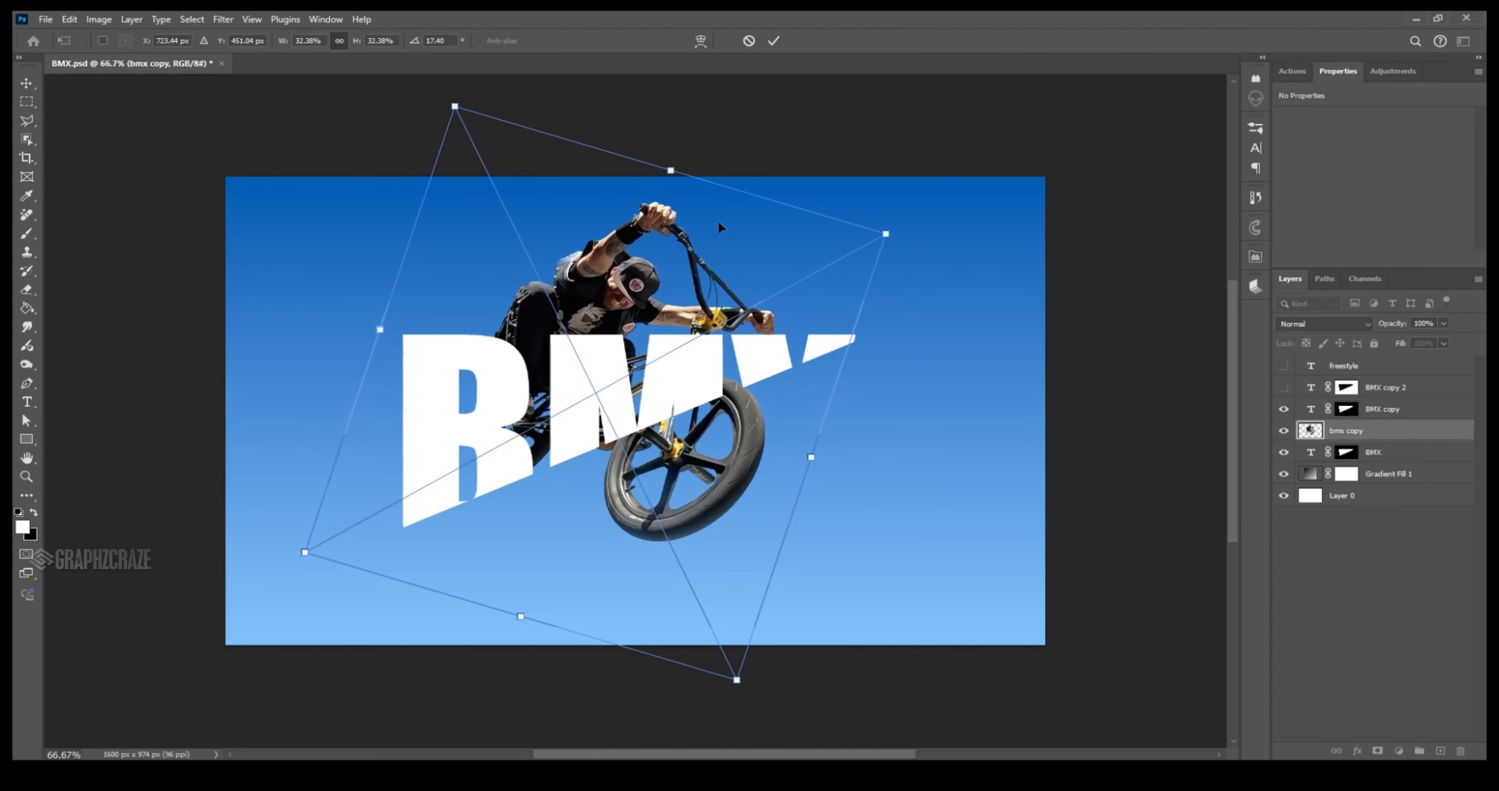
key(Return)
key(l)
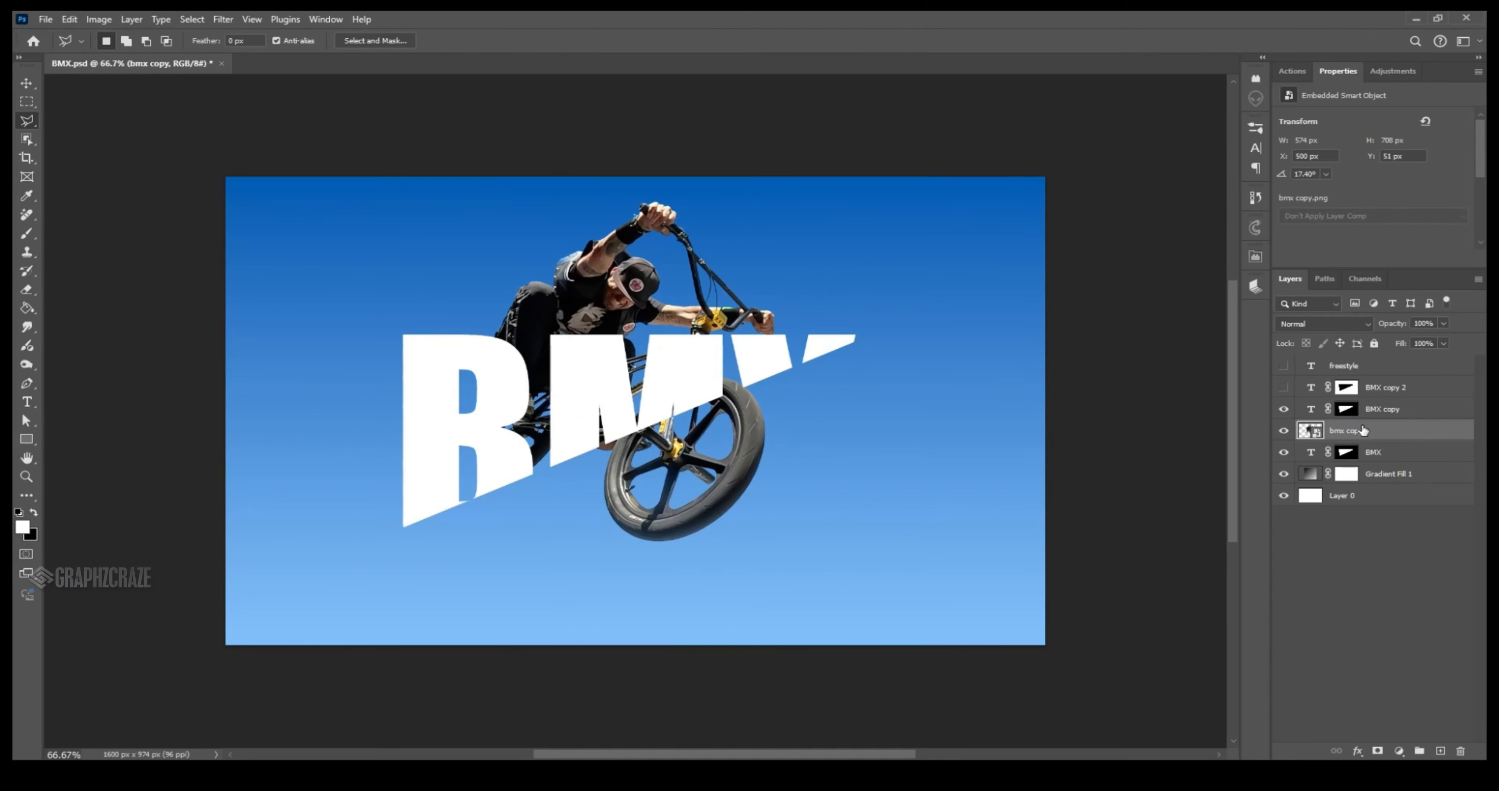
- Duplicate the cyclist layer, move the duplicate to the top of the layer stack, and hide it
key(ctrl+j)
drag(1364, 430, 1350, 365)
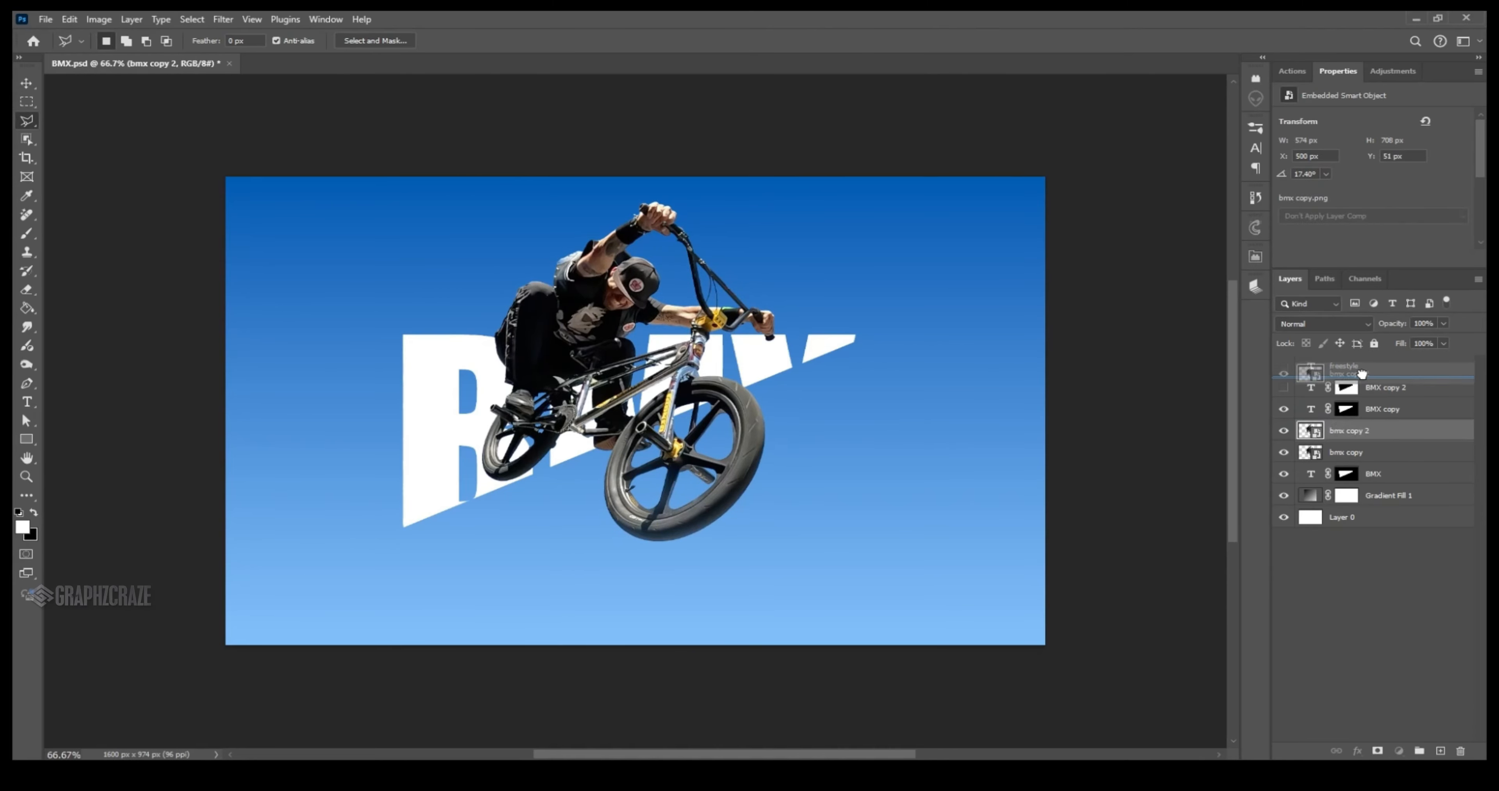
click(1285, 366)
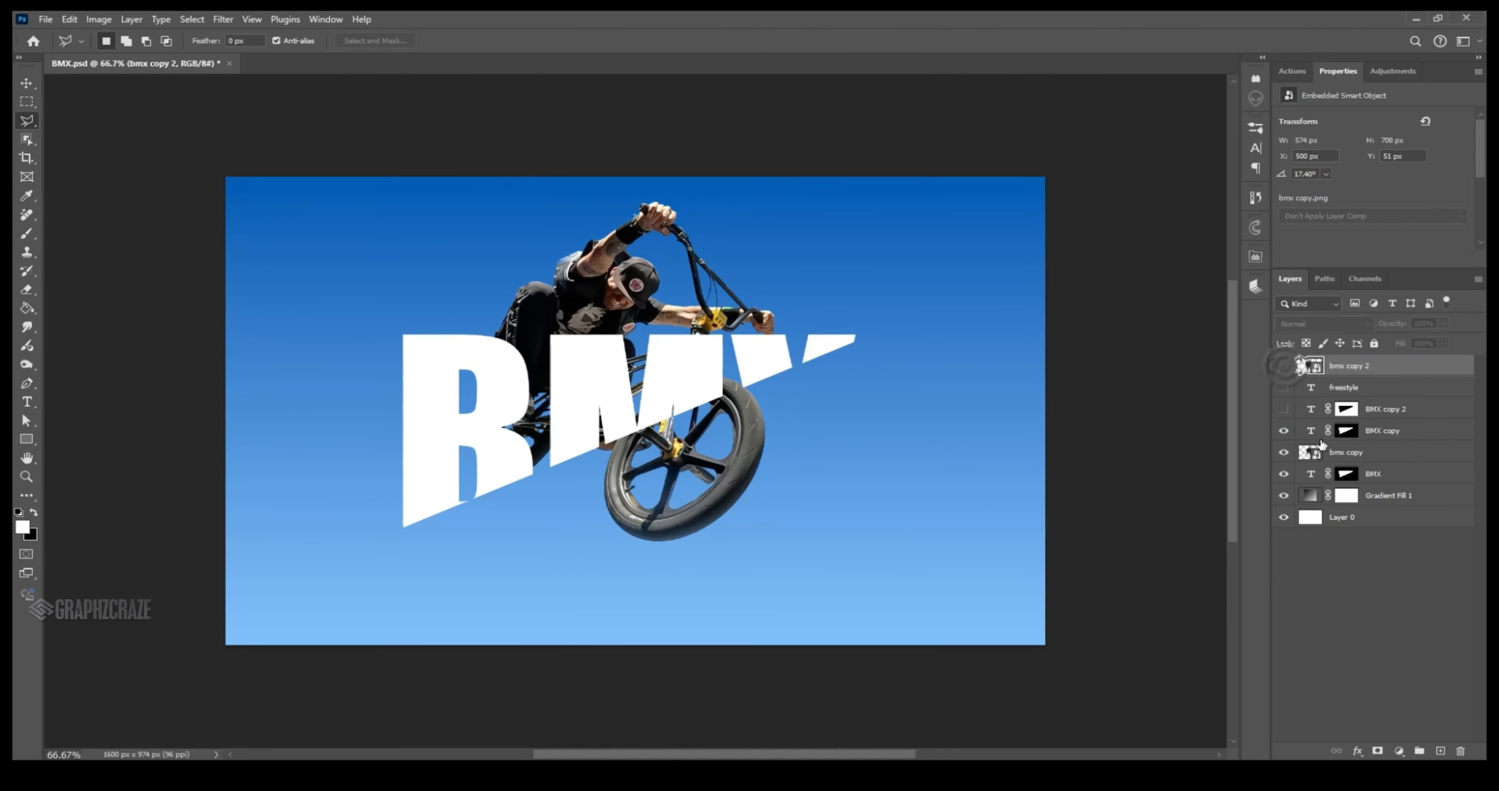
- Set the BMX copy text layer's fill to 0% and add a white stroke positioned inside
click(1348, 446)
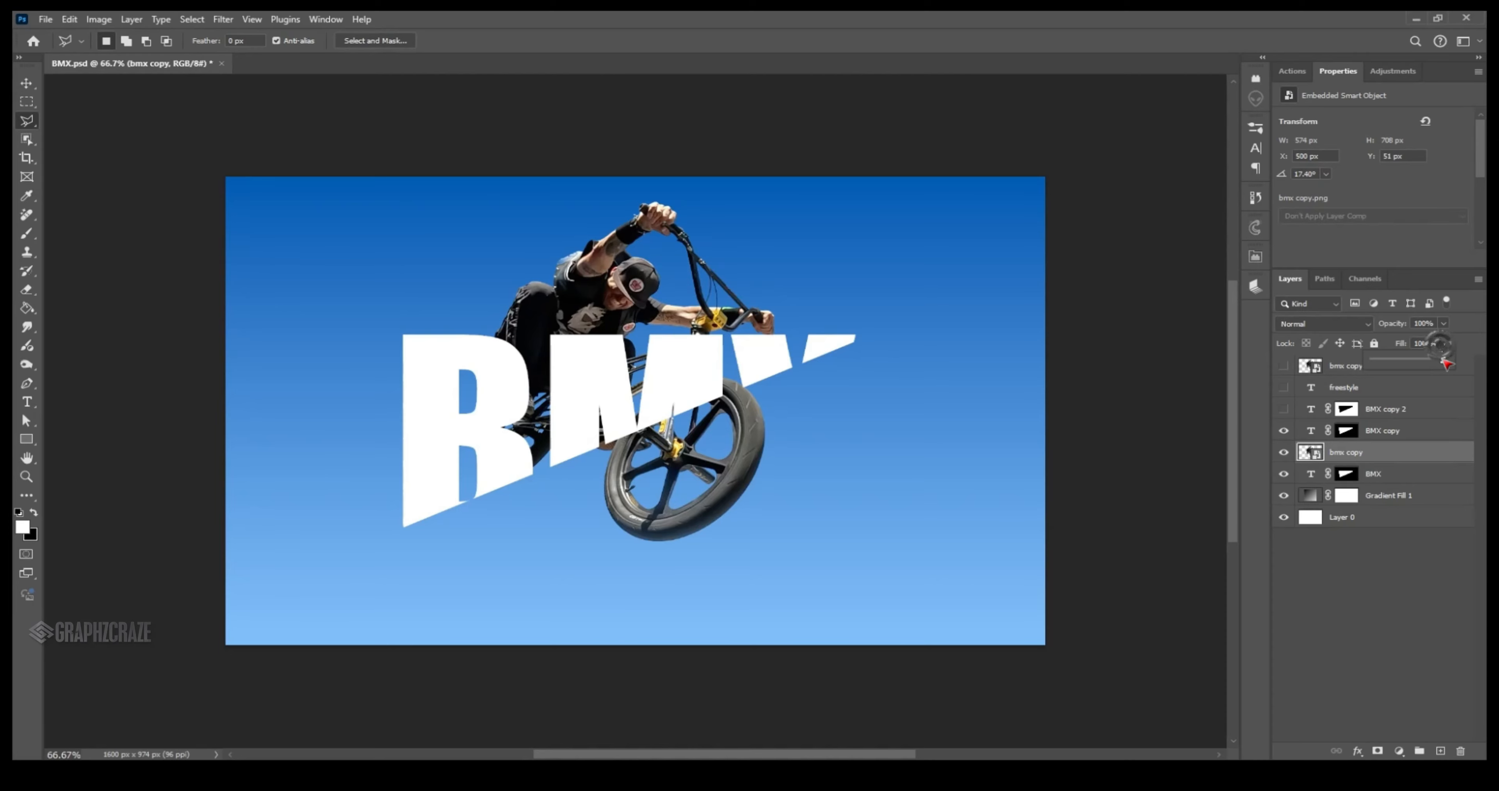
click(1401, 430)
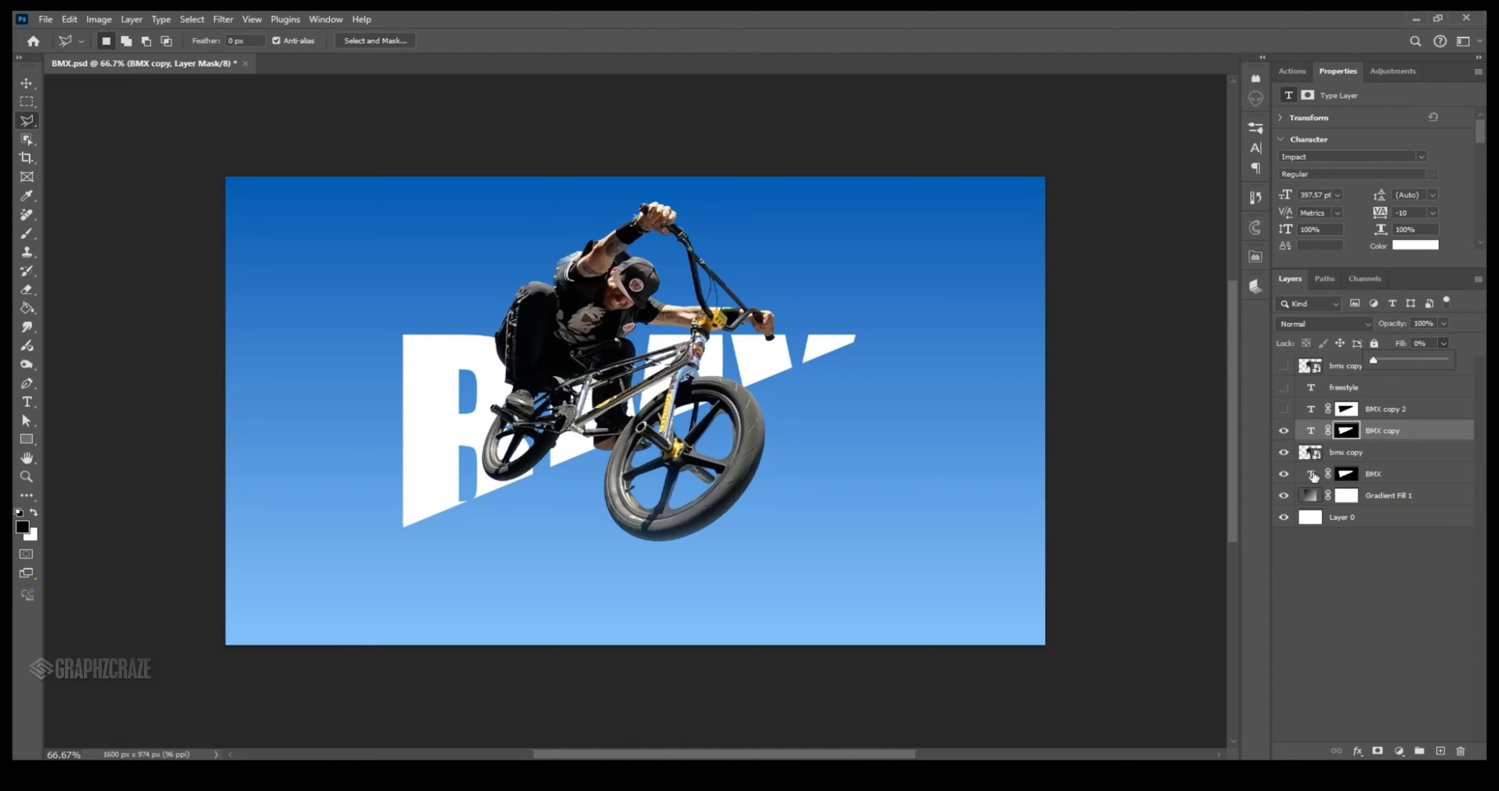
click(1308, 433)
click(1357, 750)
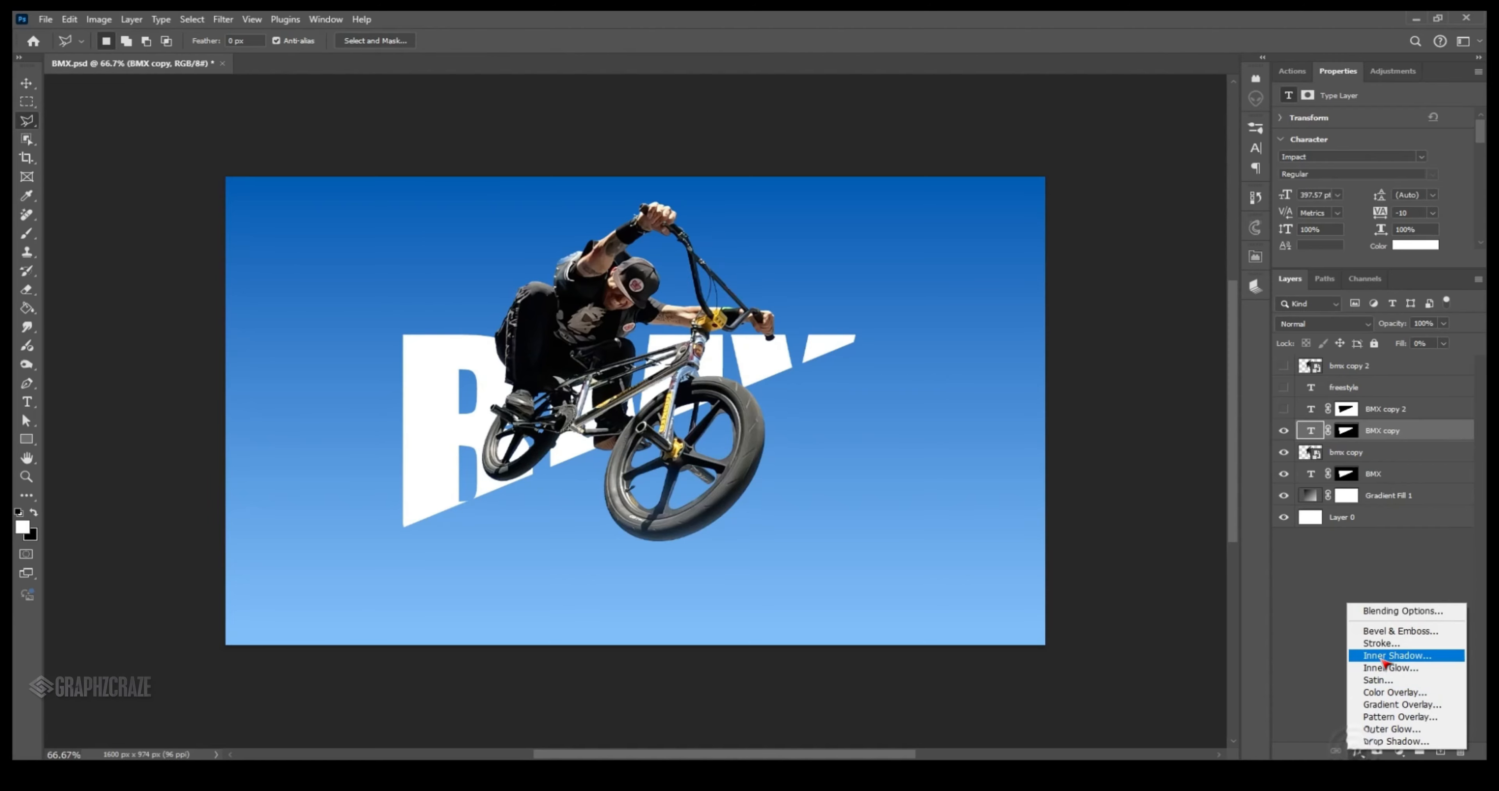
click(1385, 644)
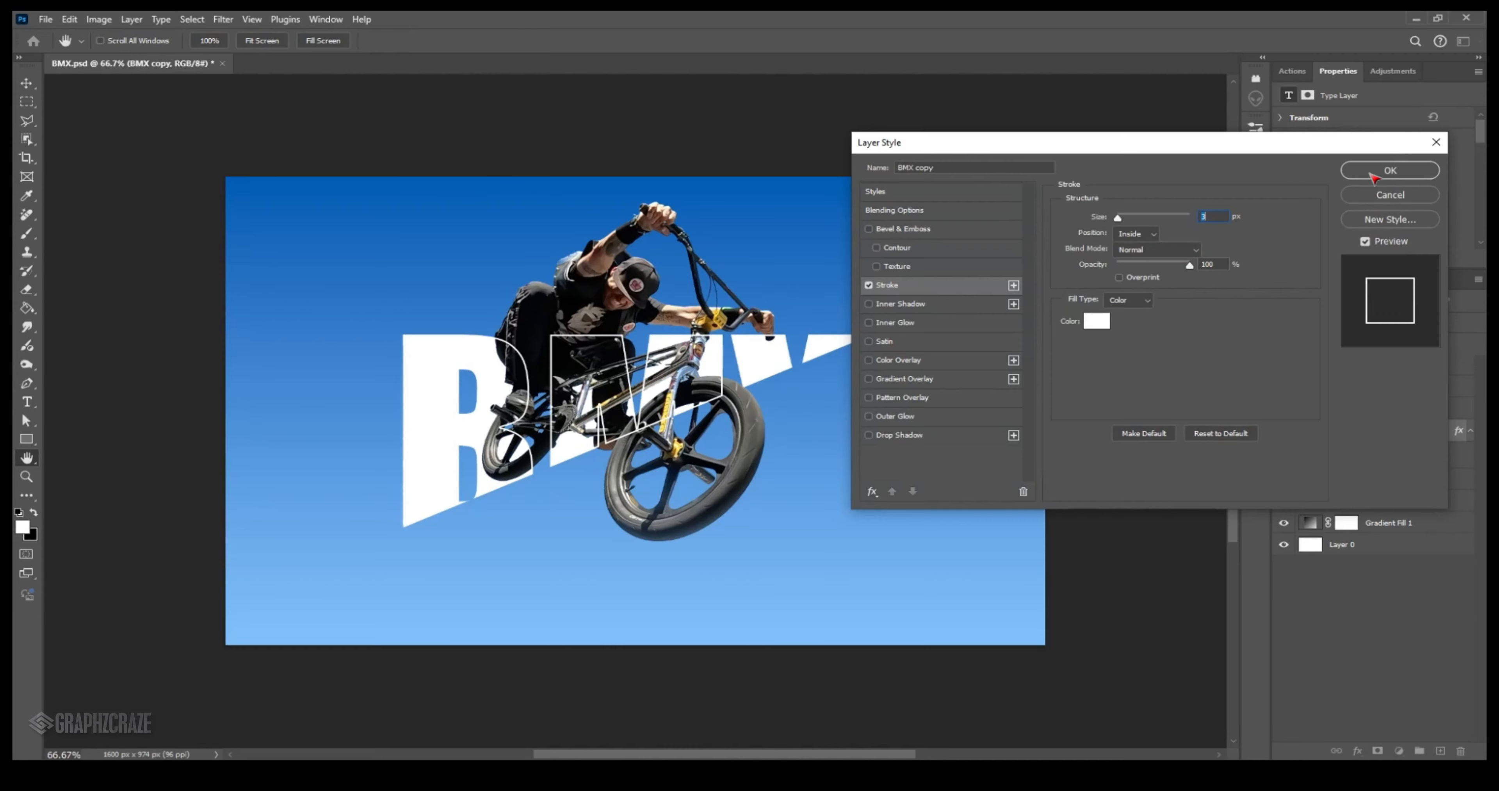
click(1373, 174)
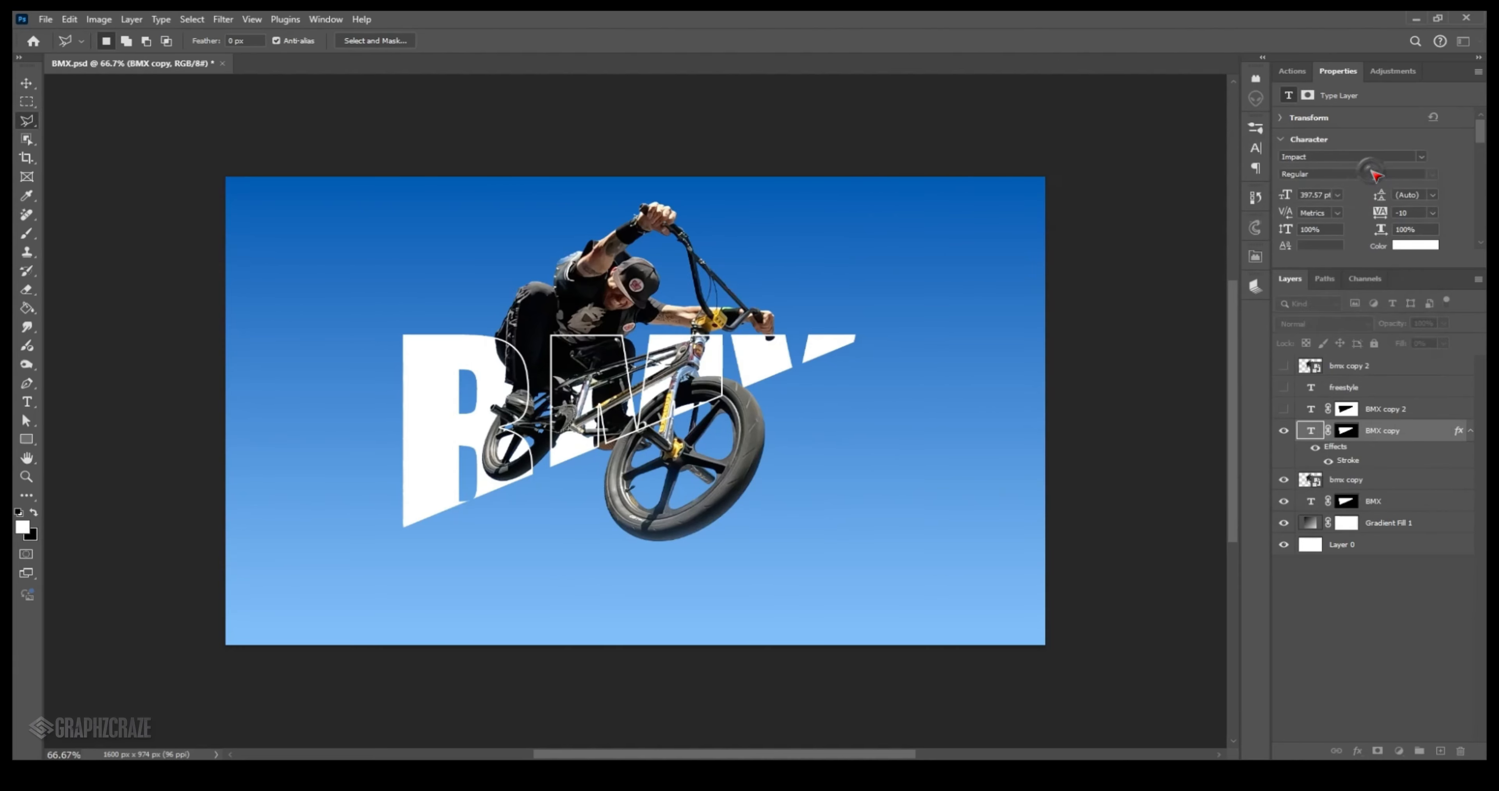
- Show the BMX copy 2 layer and the top cyclist copy, and move the freestyle text layer just above Gradient Fill 1
click(1284, 409)
click(1284, 365)
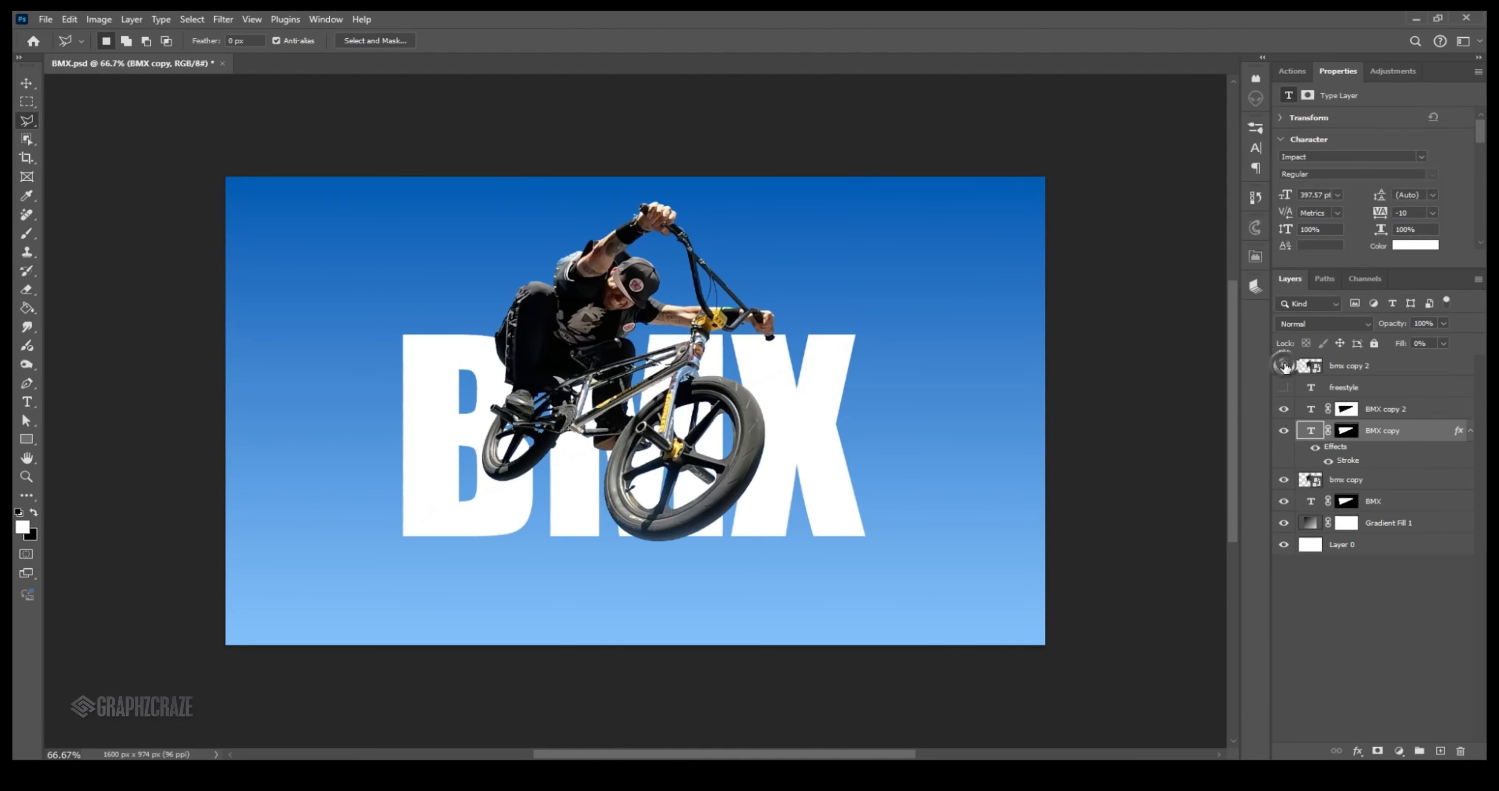
click(1336, 367)
click(1344, 387)
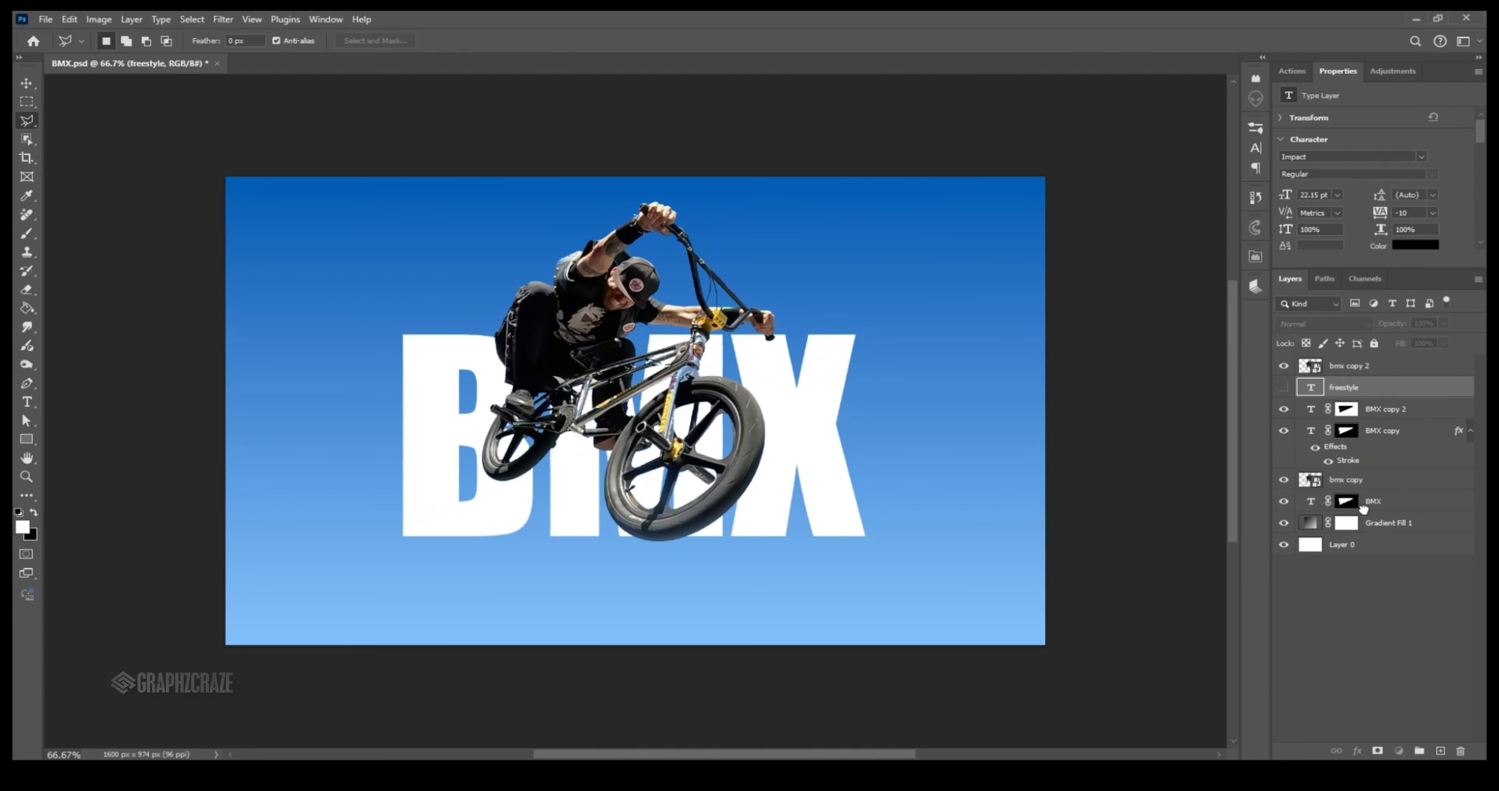
drag(1362, 508, 1362, 510)
- Add a layer mask to the top cyclist copy and invert it to black
click(1364, 368)
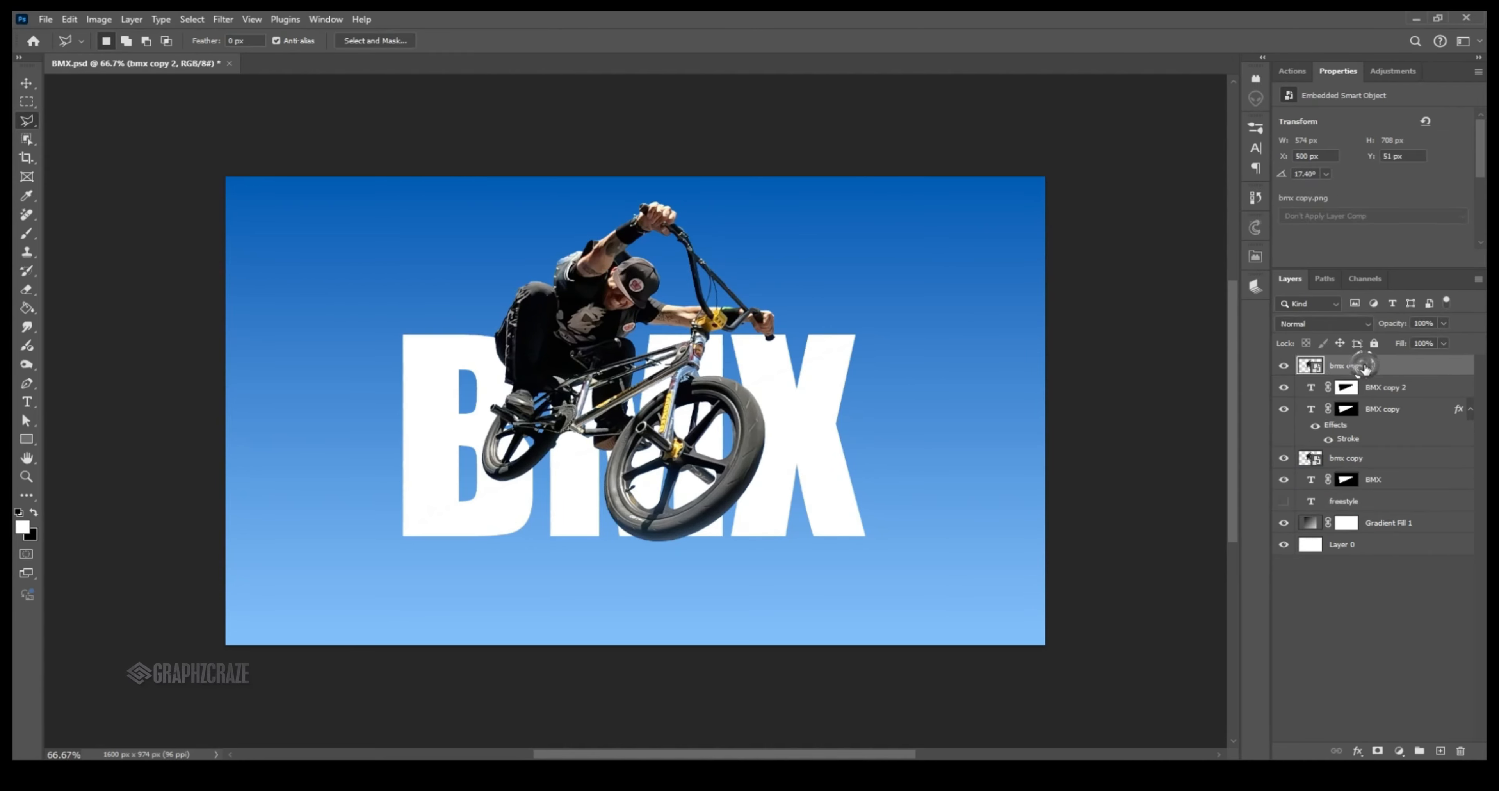
click(1378, 750)
key(ctrl+i)
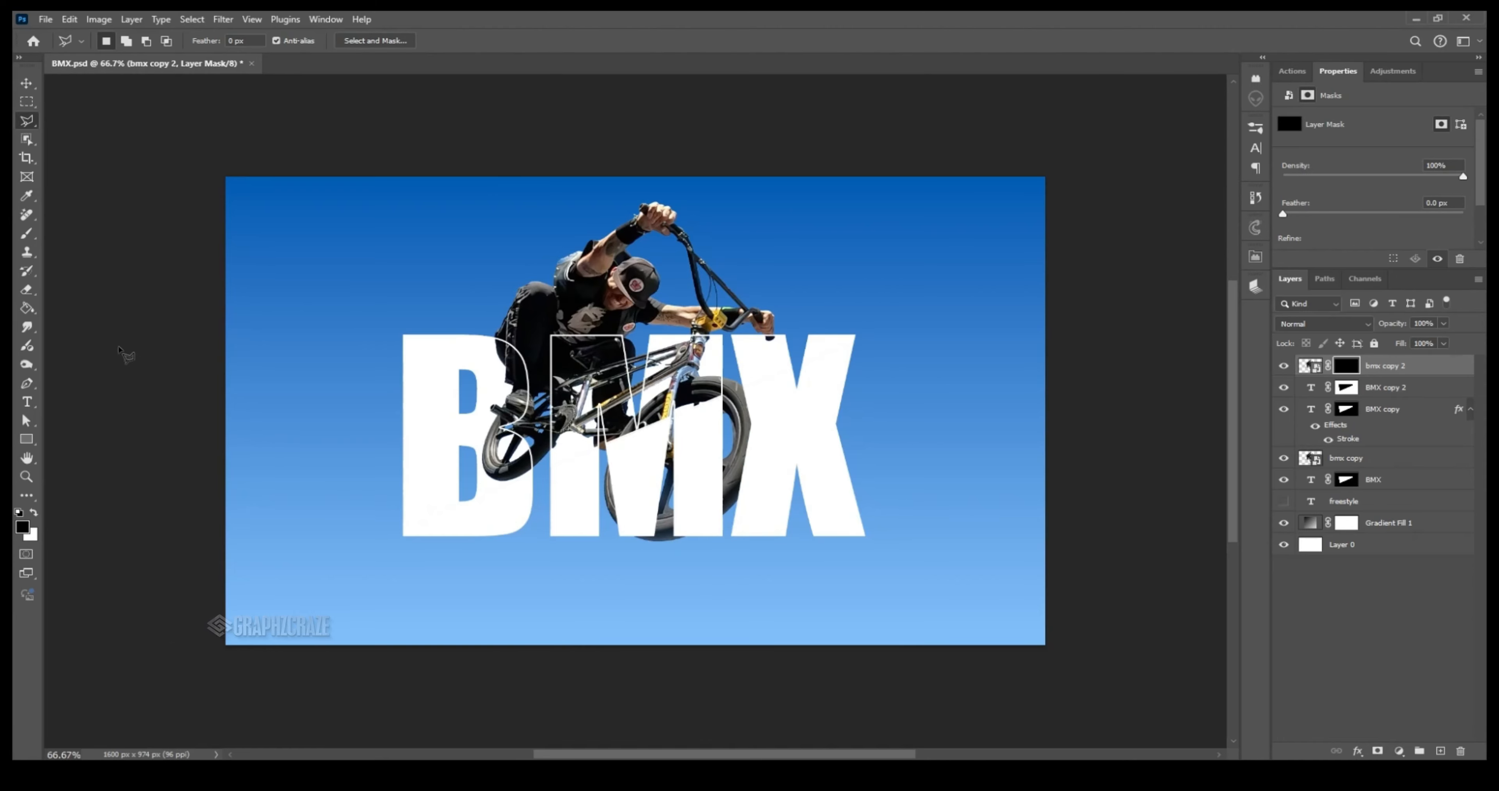
- Paint white on the top cyclist copy's mask with a soft 100 px brush to reveal the lower-left part of the front wheel
click(26, 233)
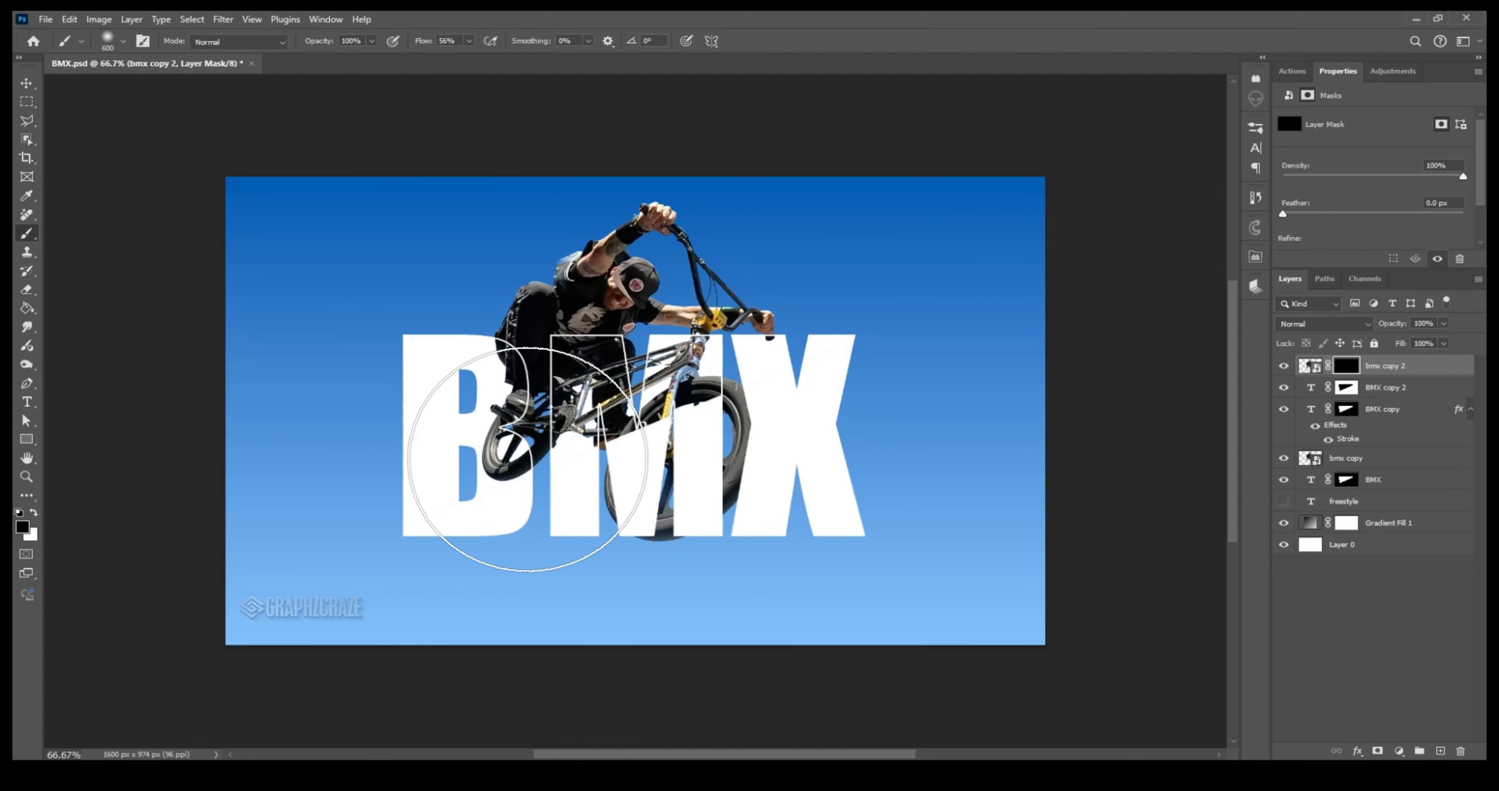
key(bracketleft)
key(bracketleft)
key(bracketleft)
key(bracketleft)
key(bracketleft)
key(bracketleft)
key(bracketleft)
key(bracketleft)
key(bracketleft)
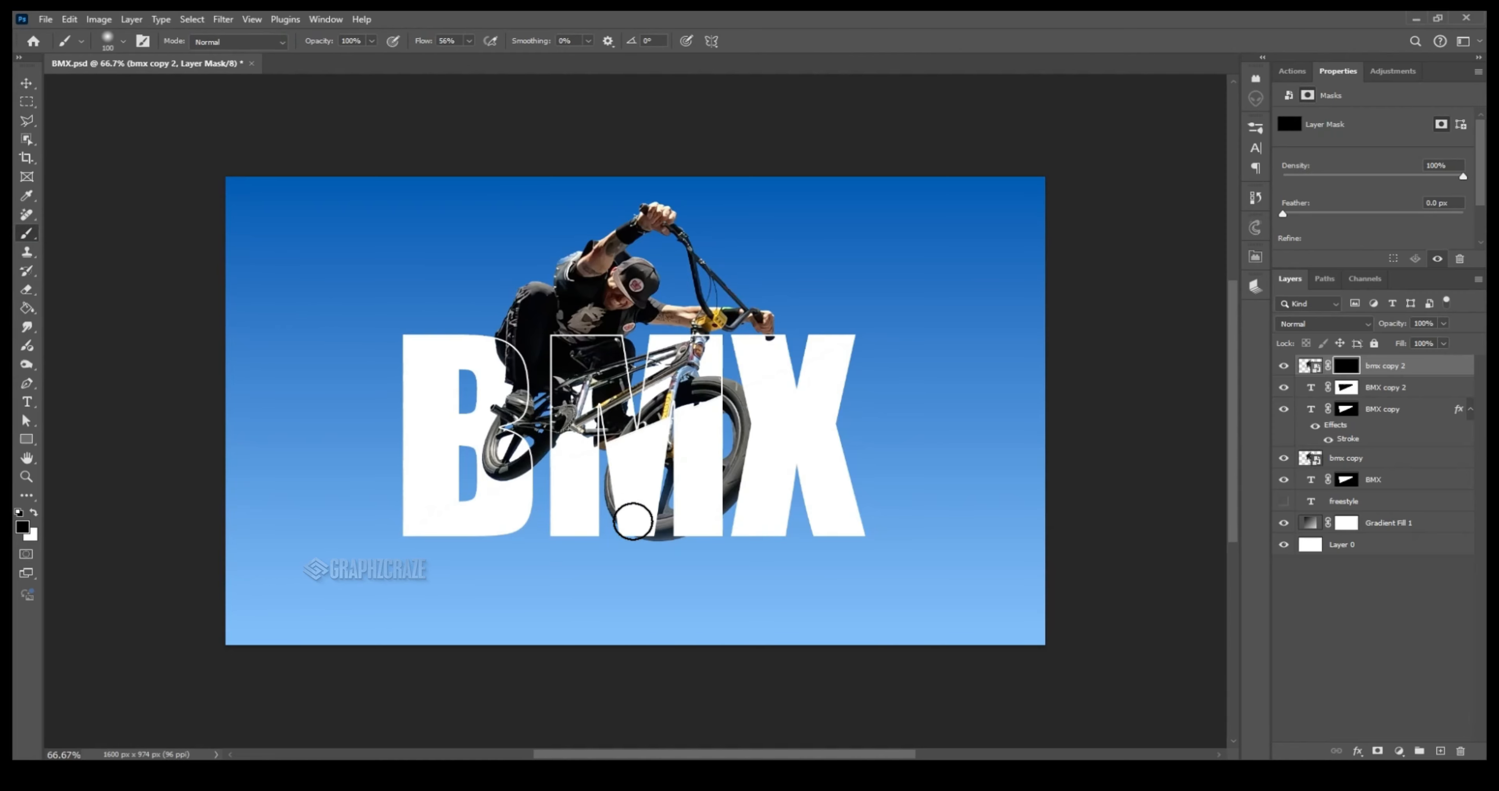
mouse_move(623, 478)
mouse_down()
mouse_move(651, 534)
mouse_move(673, 484)
mouse_up()
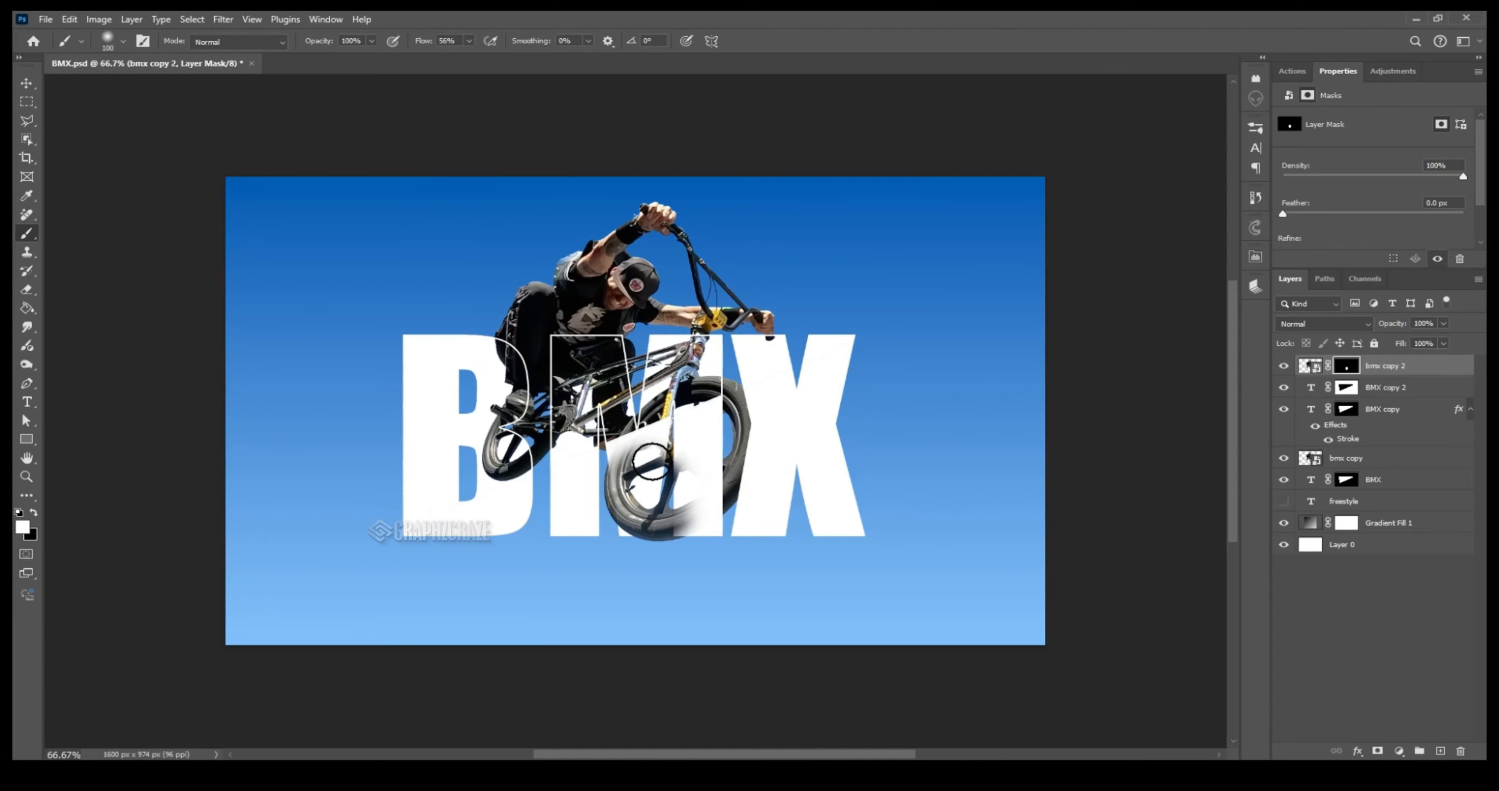
- Reduce the brush to 20 px and paint the mask to reveal the rider's shoe beside the front wheel's upper-left edge
scroll(653, 456, up, 5)
scroll(652, 457, up, 2)
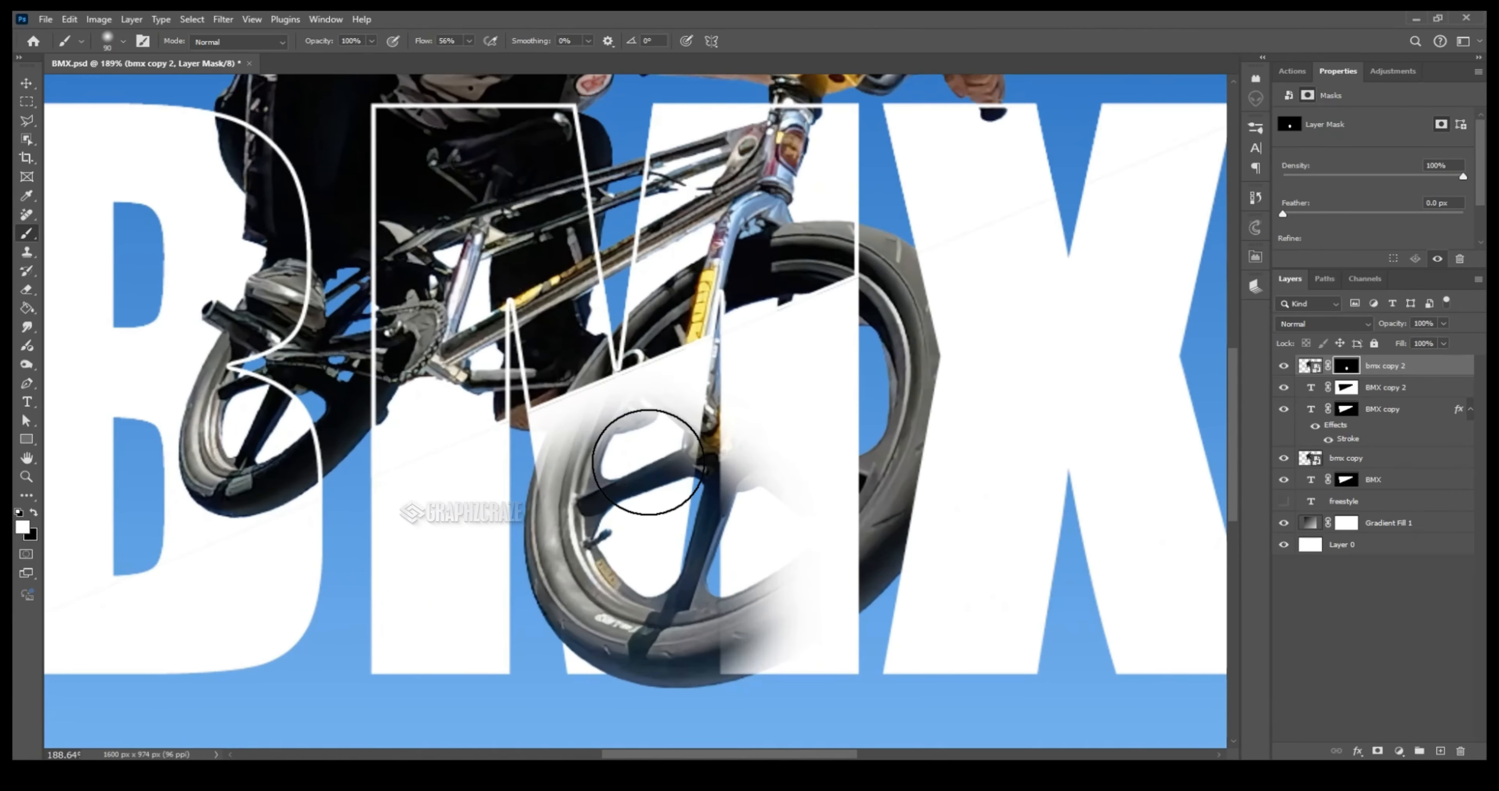
key(bracketleft)
key(bracketleft)
key(bracketleft)
key(bracketleft)
key(bracketleft)
key(bracketleft)
key(bracketleft)
mouse_move(570, 415)
mouse_down()
mouse_move(554, 480)
mouse_move(559, 425)
mouse_up()
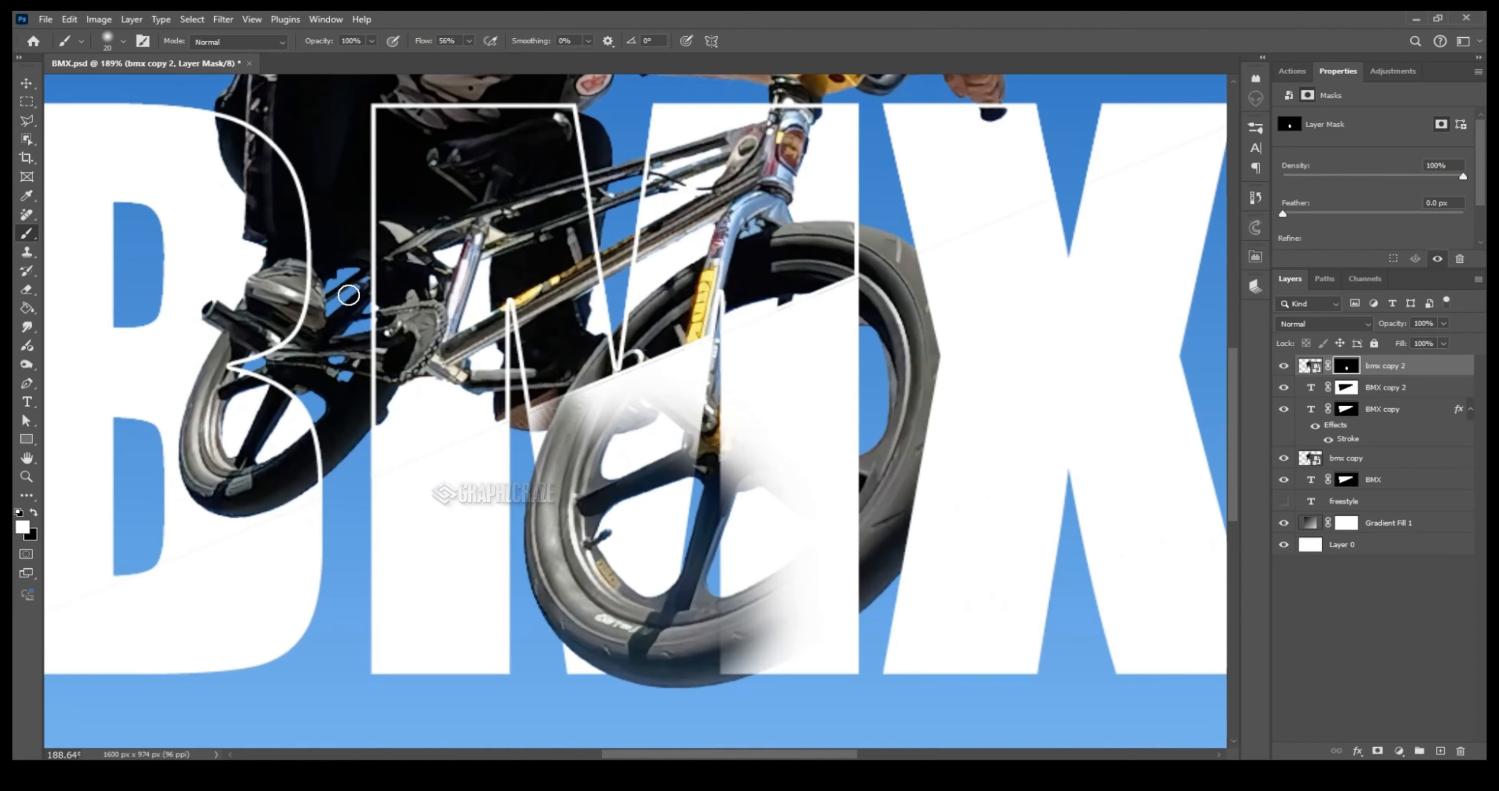
- Switch to a hard round brush and paint the top cyclist copy's mask to reveal the front wheel's upper-left rim, hub and fork
click(123, 42)
double_click(144, 258)
scroll(609, 517, up, 5)
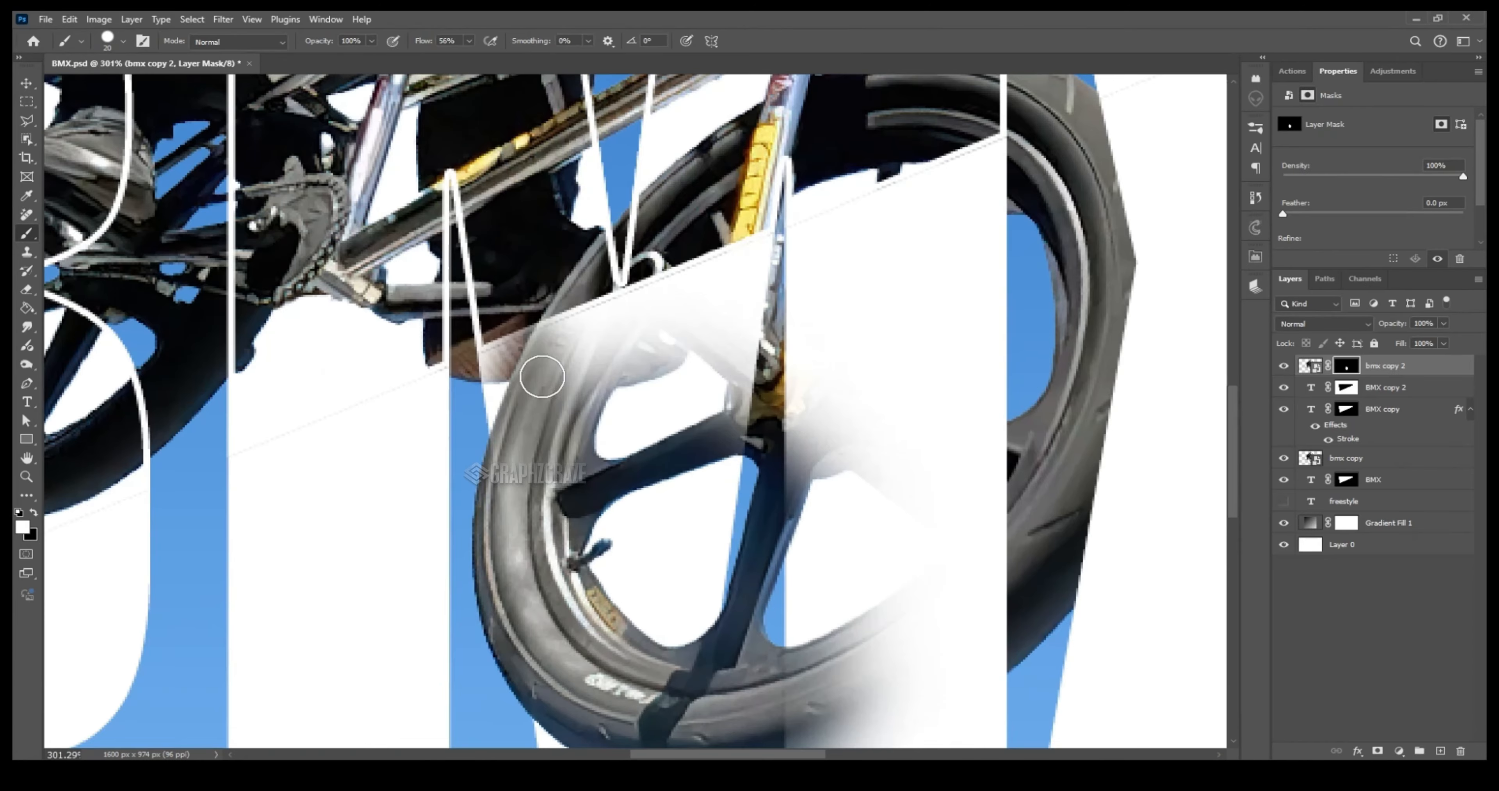
mouse_move(539, 381)
mouse_down()
mouse_move(492, 372)
mouse_move(558, 318)
mouse_move(576, 576)
mouse_move(600, 342)
mouse_move(619, 309)
mouse_move(686, 275)
mouse_move(703, 378)
mouse_move(737, 228)
mouse_move(760, 260)
mouse_move(770, 182)
mouse_move(775, 224)
mouse_move(834, 183)
mouse_move(774, 303)
mouse_move(801, 465)
mouse_move(750, 422)
mouse_move(635, 478)
mouse_up()
scroll(924, 511, down, 3)
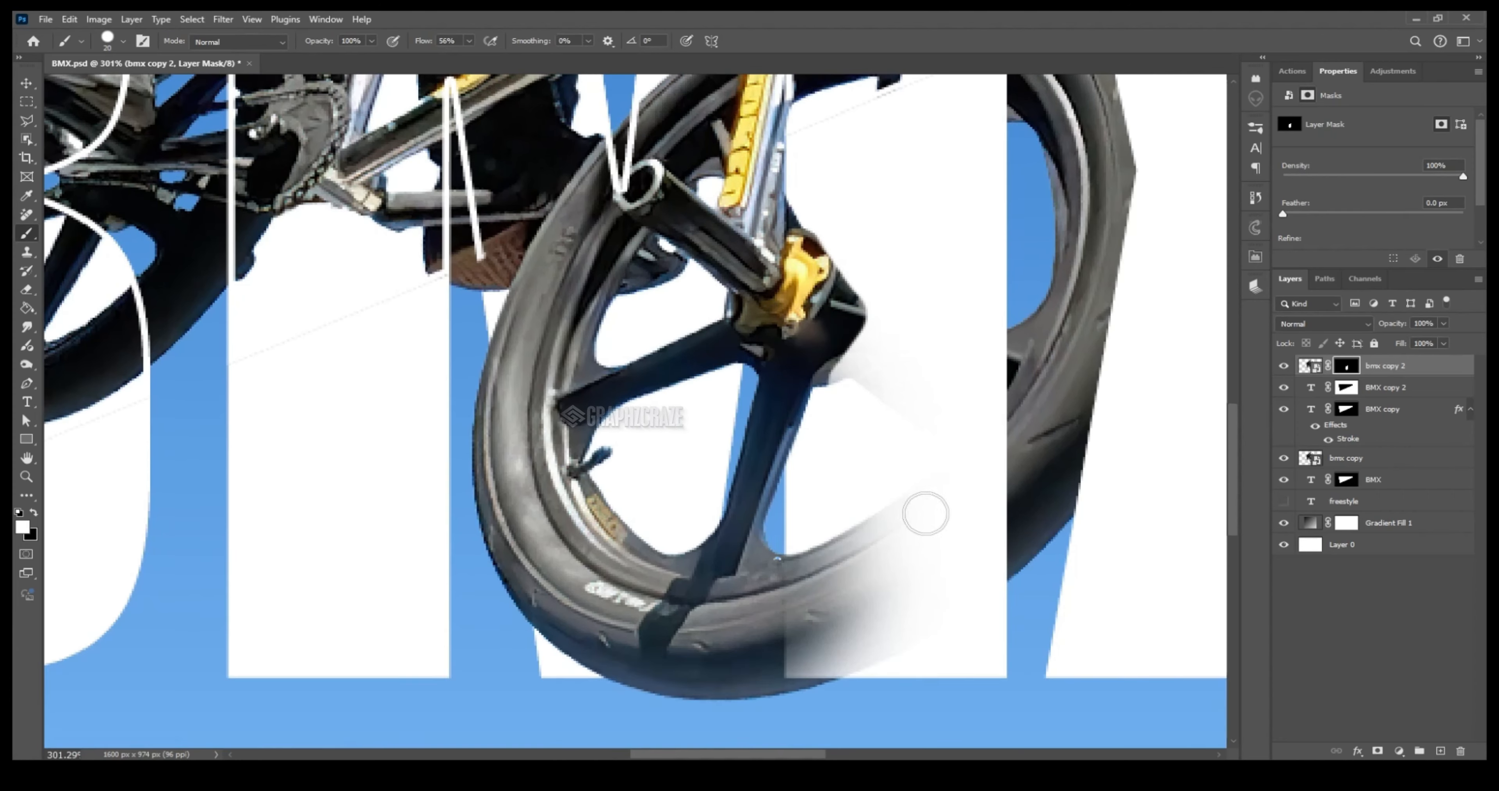
- Paint the mask over the rest of the front wheel so its lower-right tyre, rim and spokes are fully revealed over the lettering
mouse_move(924, 512)
mouse_down()
mouse_move(977, 584)
mouse_move(1017, 437)
mouse_move(993, 378)
mouse_move(913, 414)
mouse_move(867, 345)
mouse_move(793, 393)
mouse_move(963, 392)
mouse_move(981, 332)
mouse_move(837, 248)
mouse_move(886, 250)
mouse_move(906, 310)
mouse_move(799, 297)
mouse_move(874, 303)
mouse_move(904, 389)
mouse_move(1001, 216)
mouse_move(851, 374)
mouse_move(1116, 231)
mouse_move(1107, 188)
mouse_move(1163, 255)
mouse_move(1155, 478)
mouse_move(1094, 442)
mouse_move(1131, 586)
mouse_move(1187, 291)
mouse_up()
scroll(837, 248, up, 5)
scroll(1054, 407, up, 3)
scroll(879, 447, down, 1)
drag(632, 477, 759, 483)
scroll(989, 424, down, 6)
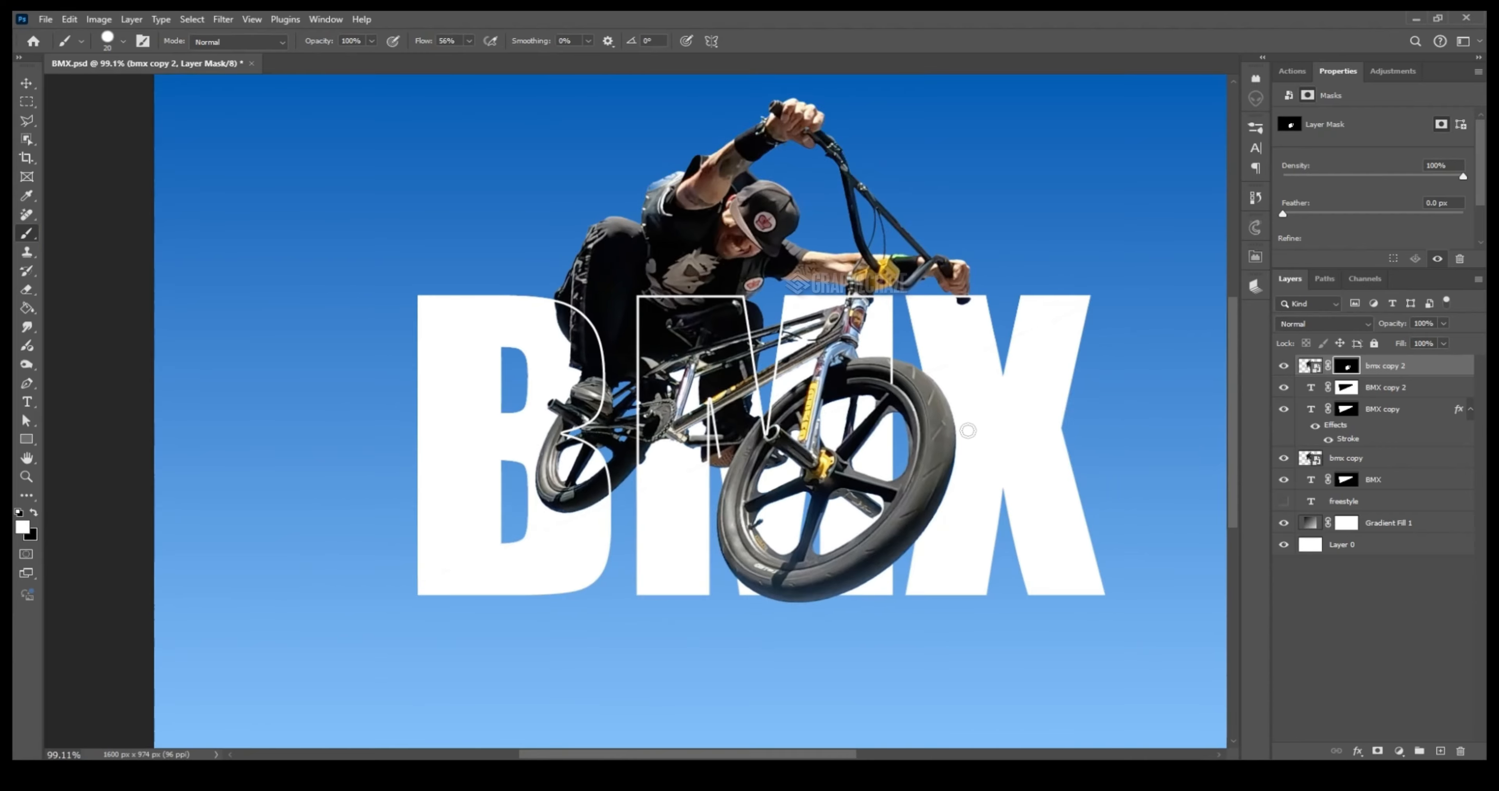
- Shift the BMX copy 2 text slightly down and to the left to open a thin gap along the diagonal cut
click(1346, 387)
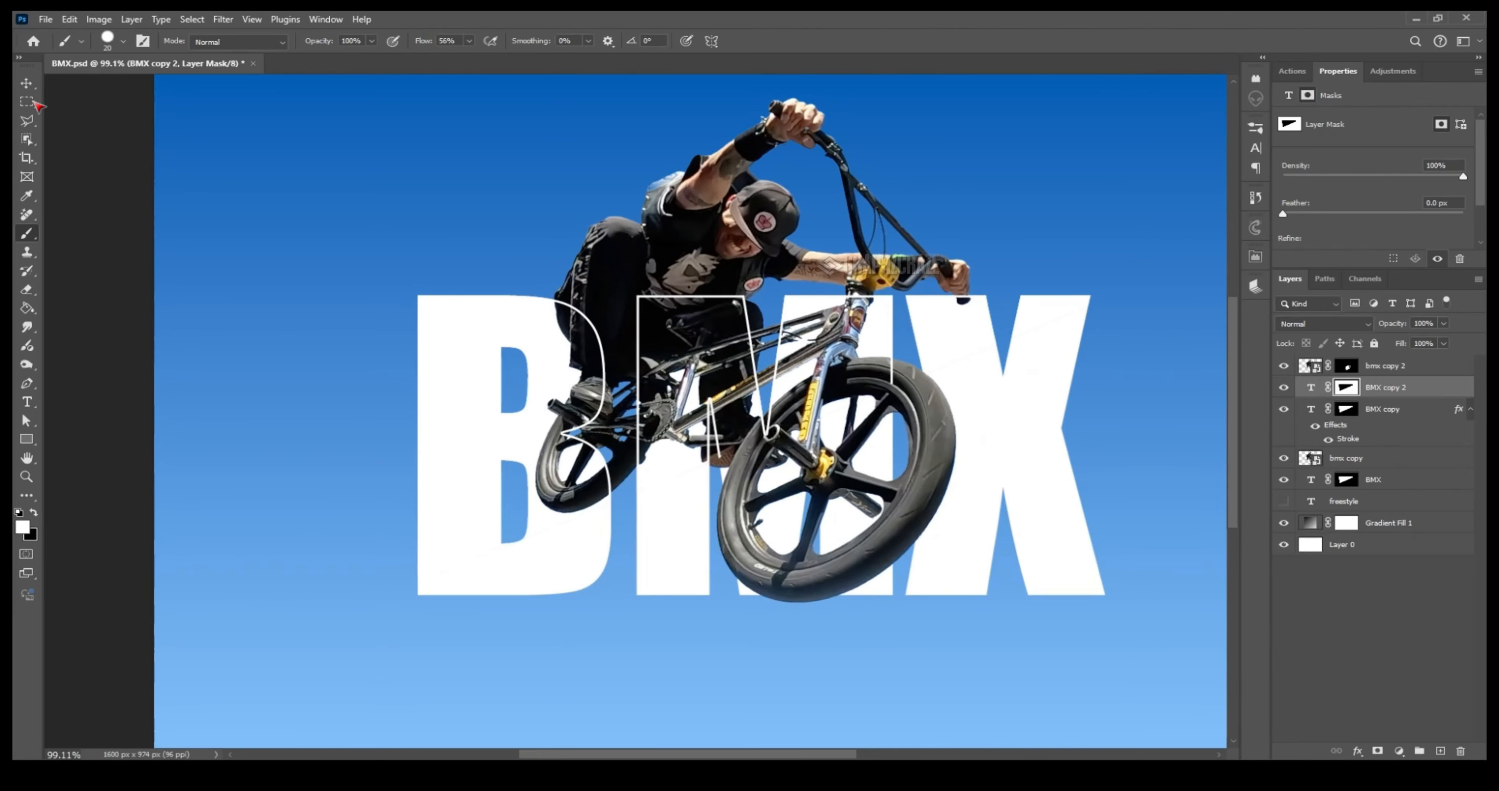
key(v)
mouse_move(973, 607)
mouse_down()
mouse_move(942, 624)
mouse_move(949, 600)
mouse_up()
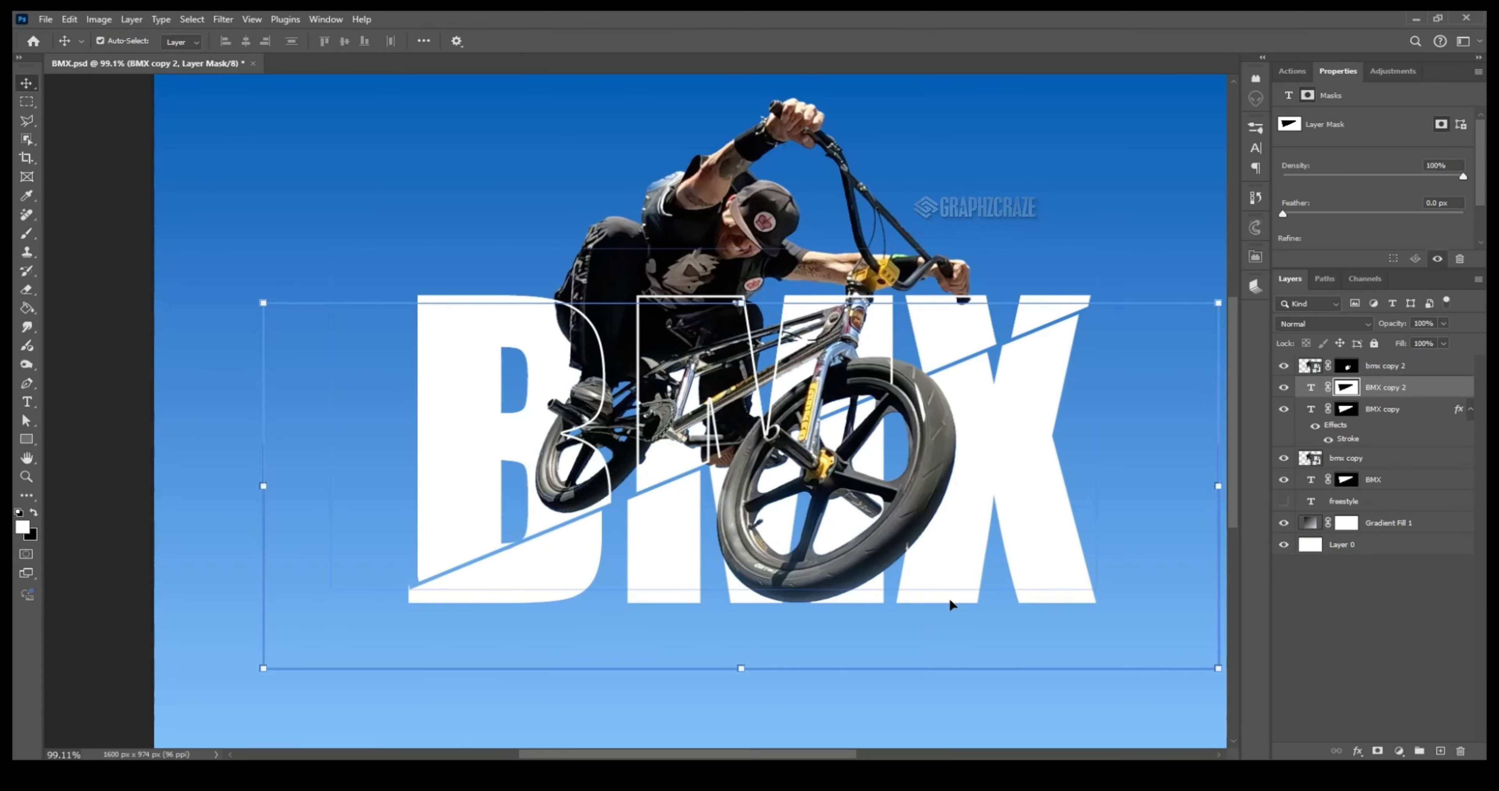
key(Up)
key(Up)
key(Up)
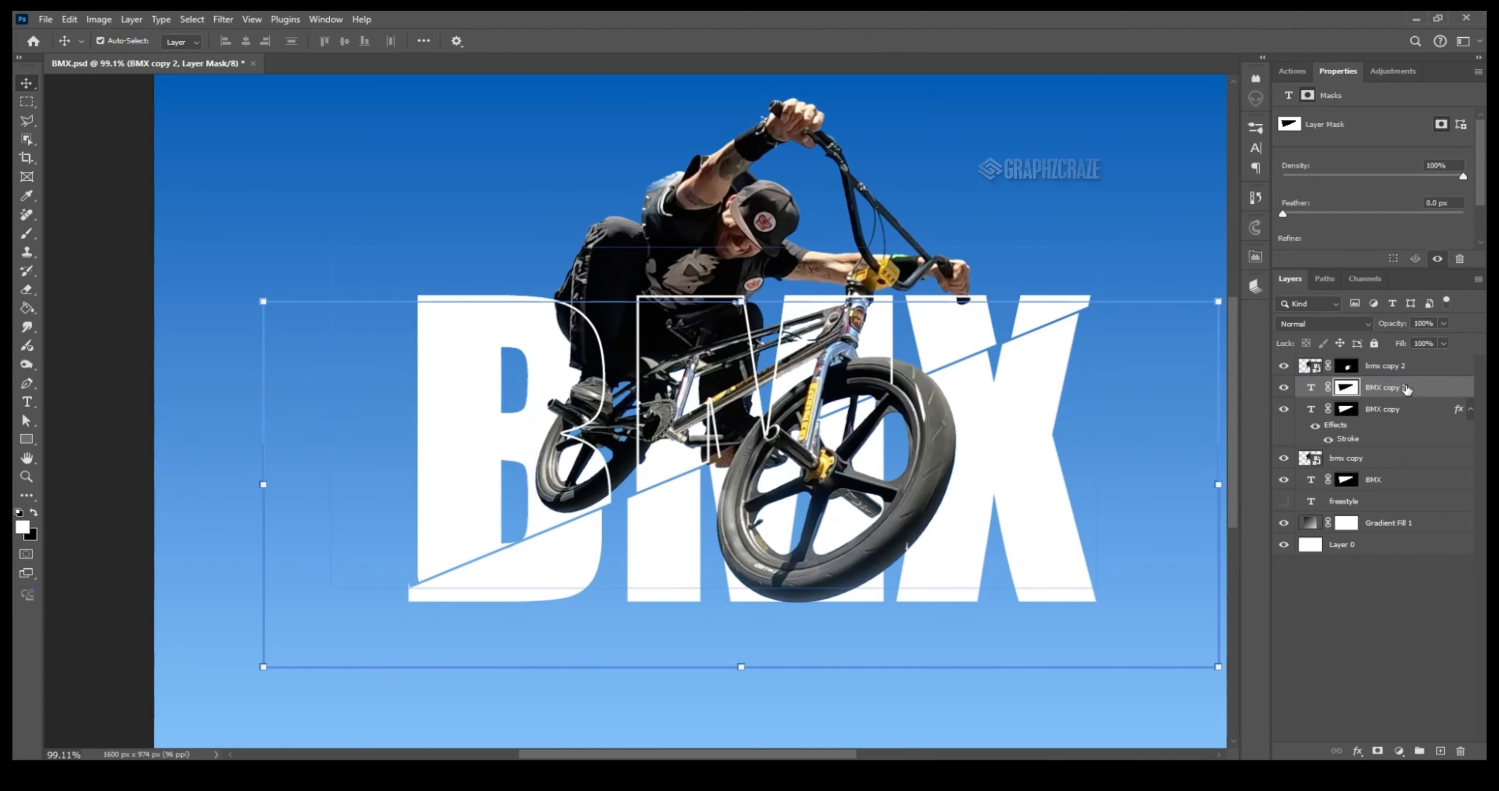
- Add a new layer above BMX copy 2 and clip it to that text layer
click(1376, 389)
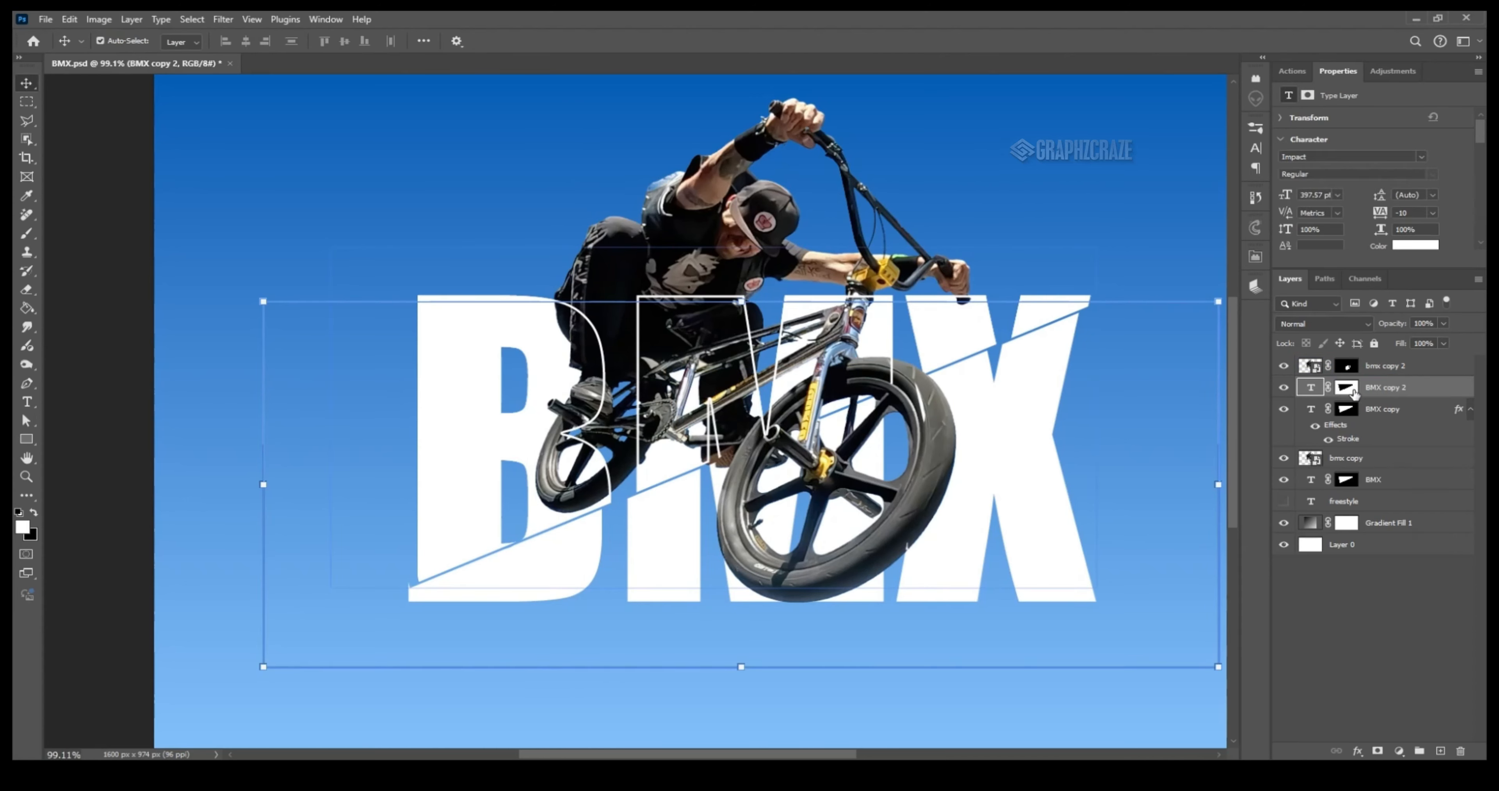
key(ctrl+shift+alt+n)
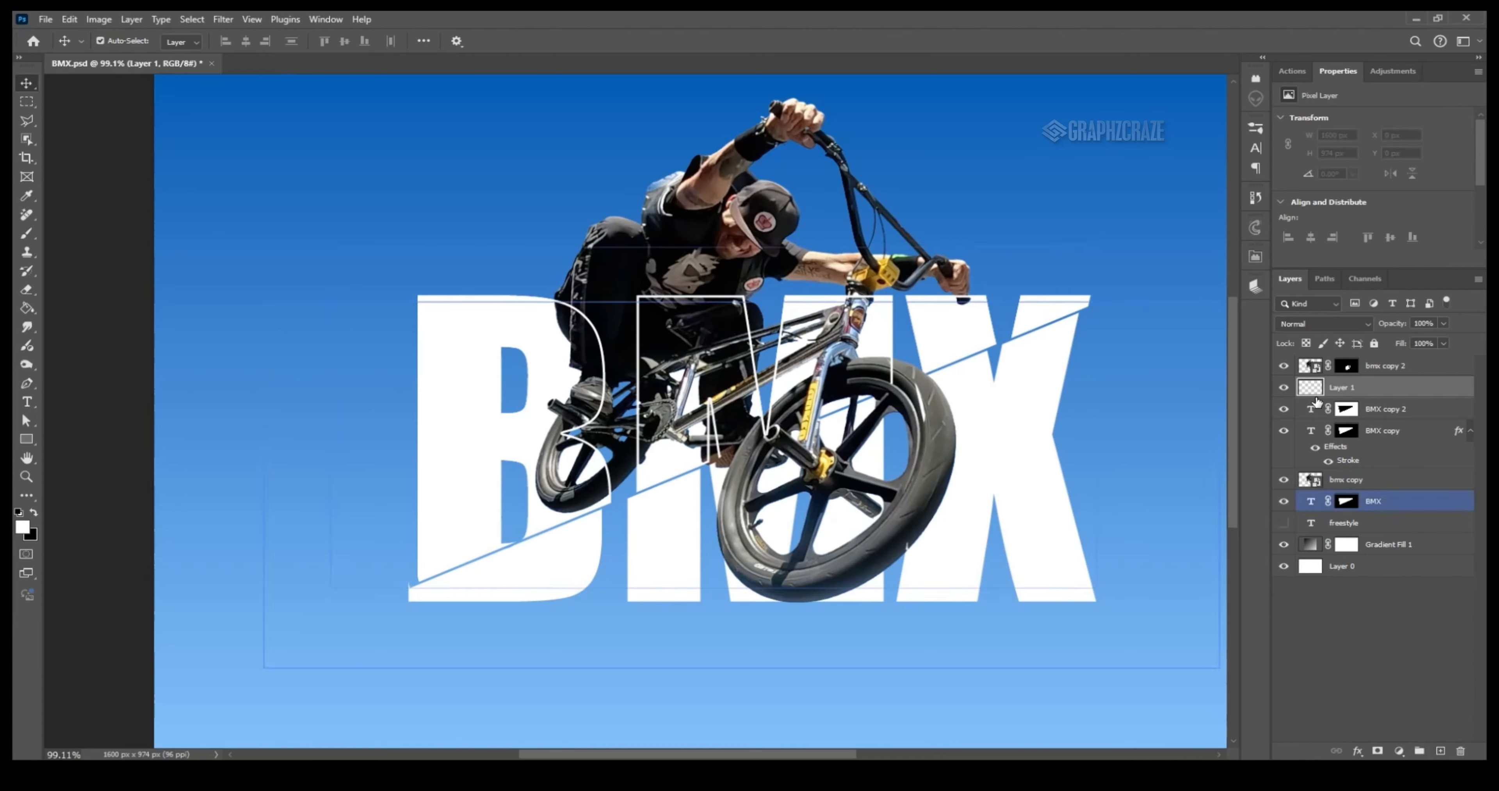
key(ctrl+0)
alt+click(1316, 398)
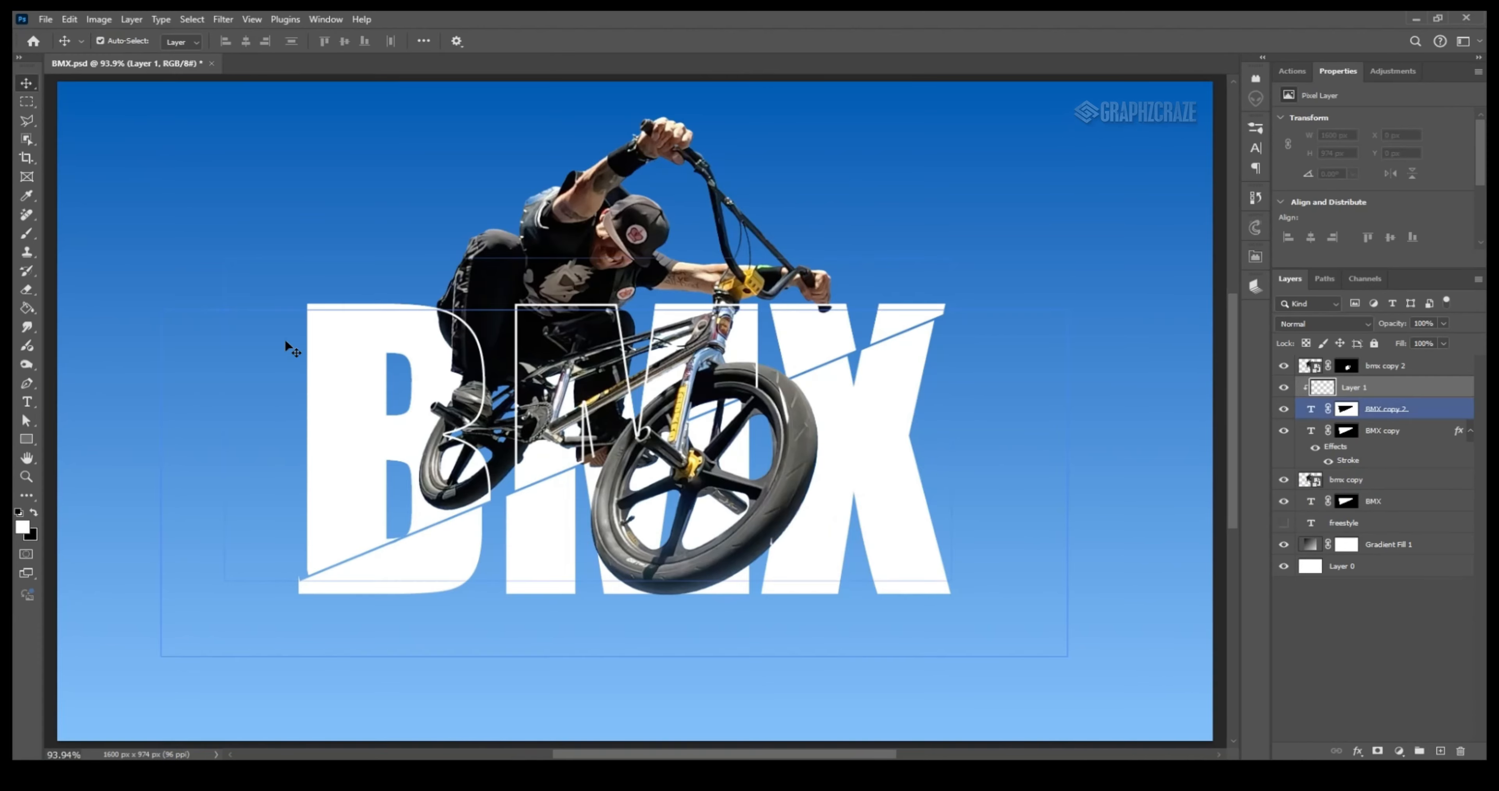
- Outline a narrow strip along the diagonal cut with the Polygonal Lasso, fill it with black on the clipped layer, and deselect
key(l)
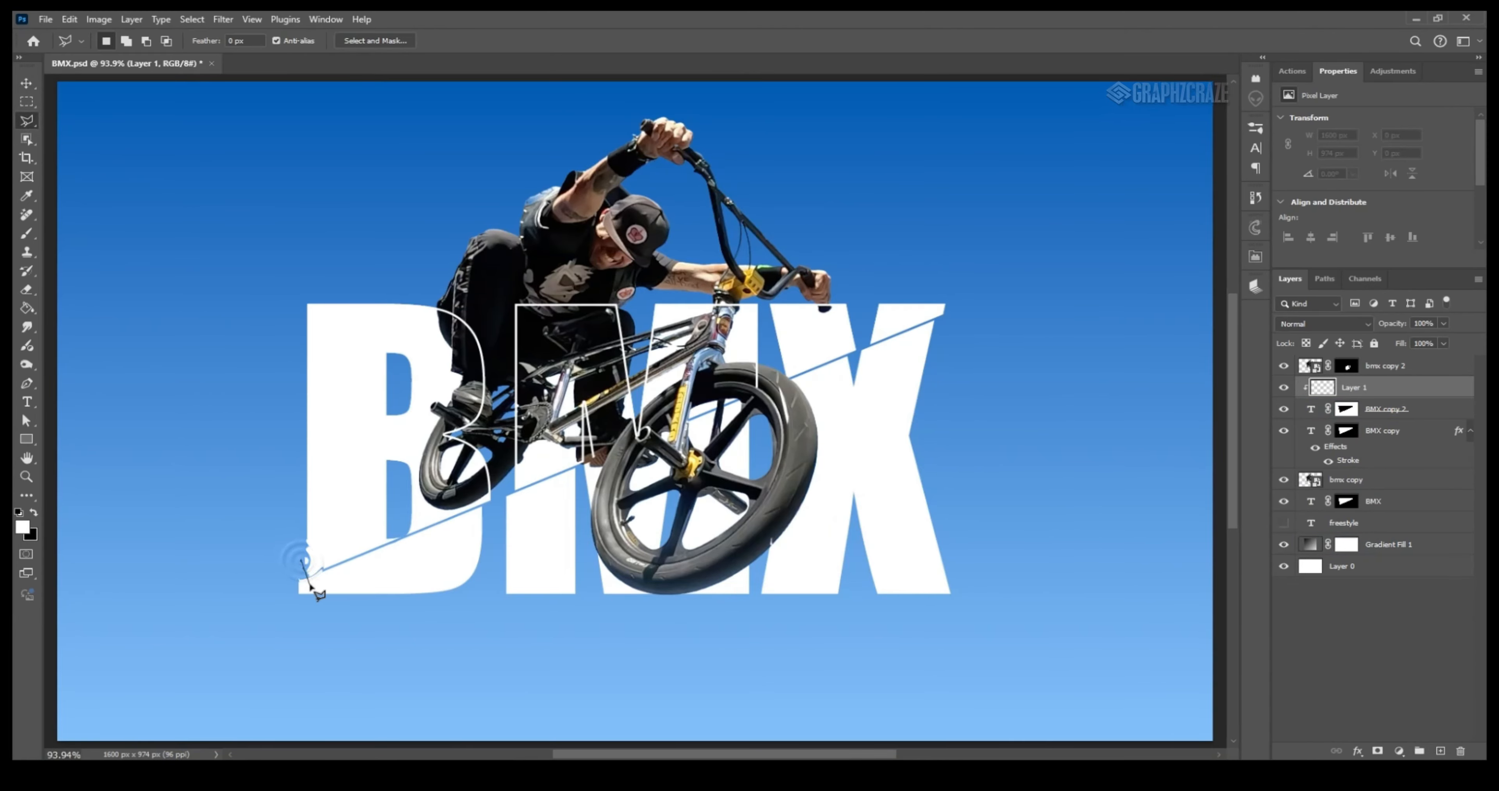
click(314, 585)
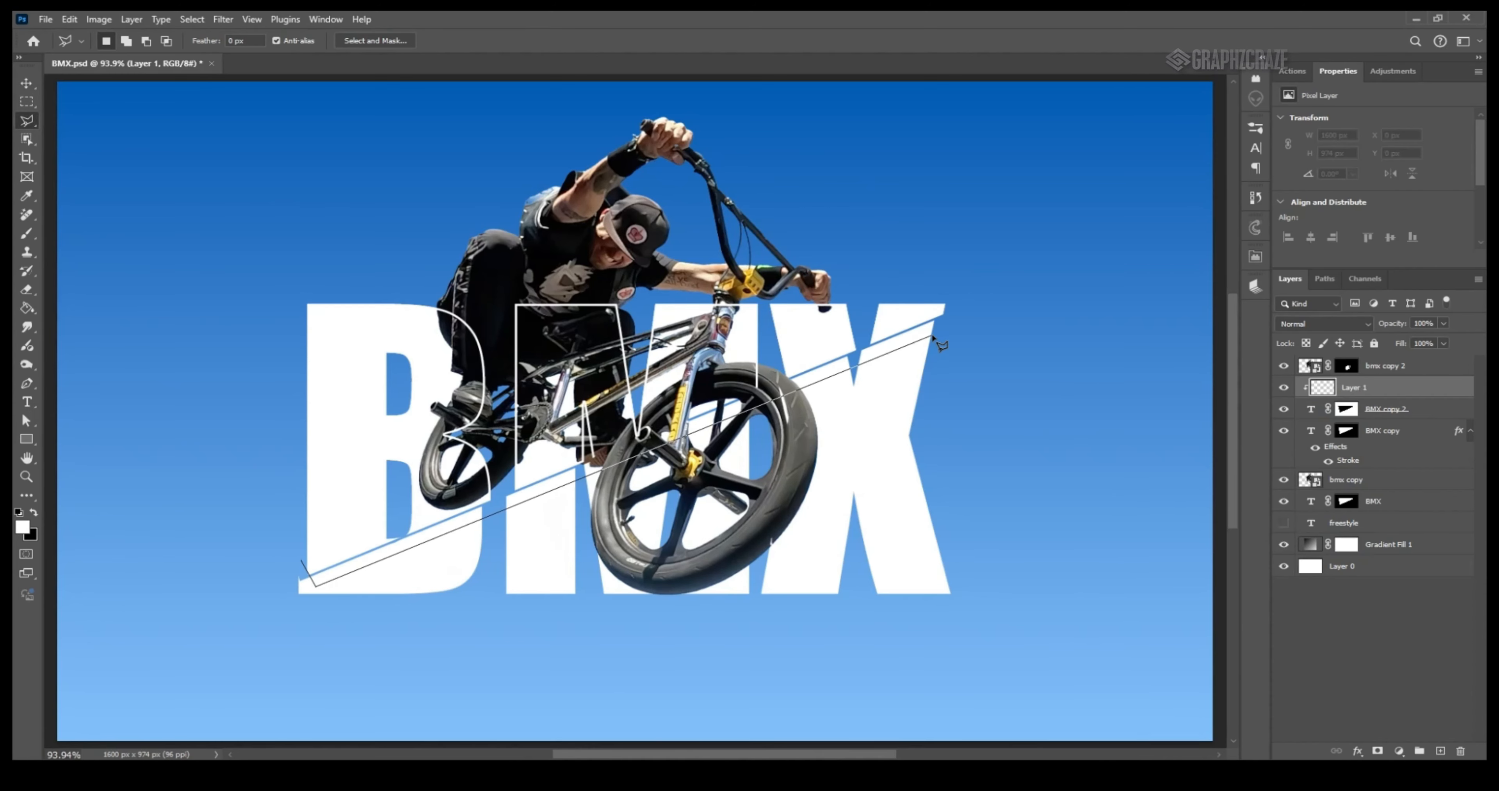
click(937, 308)
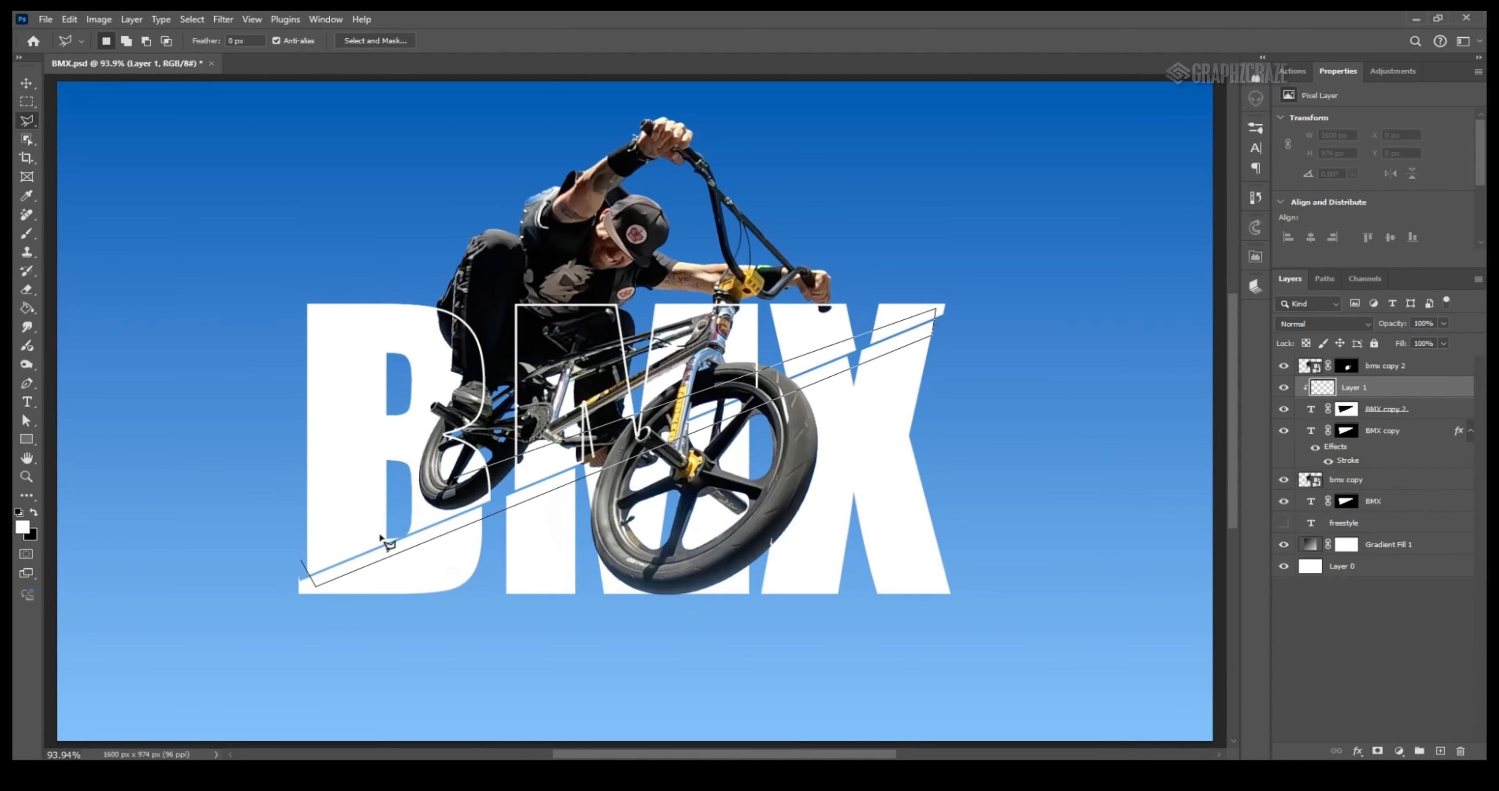
click(304, 560)
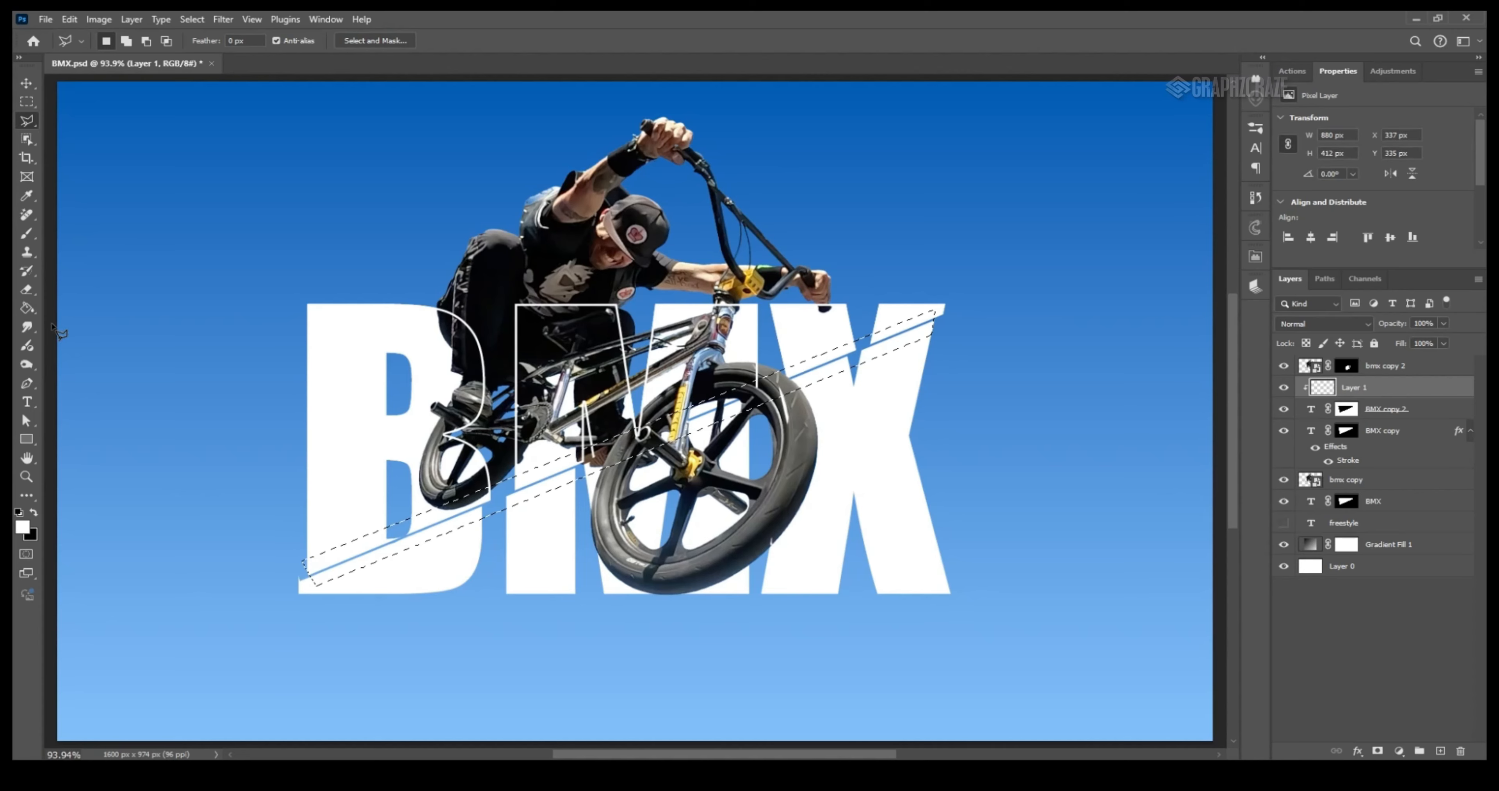
click(26, 308)
click(33, 512)
click(367, 559)
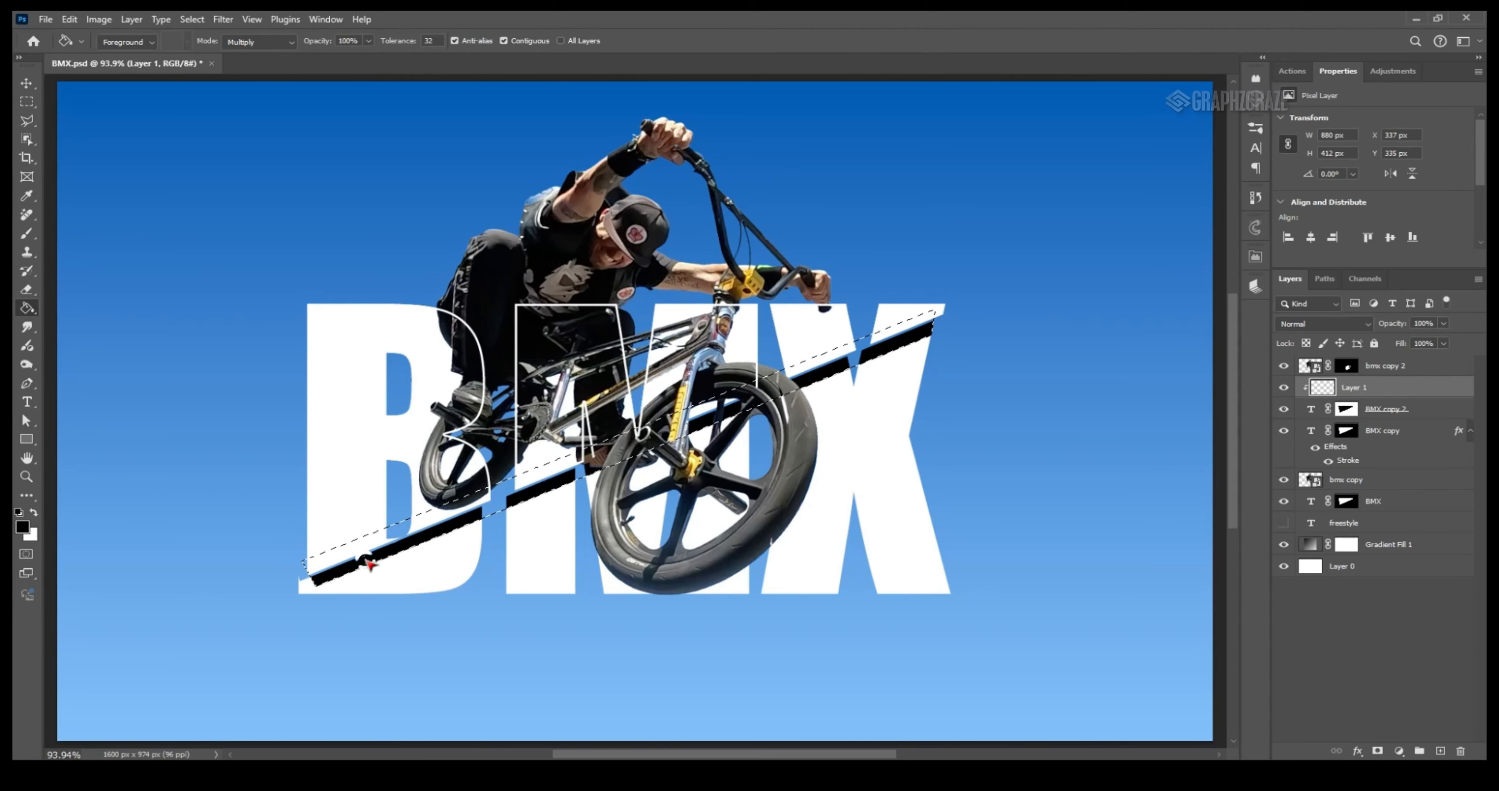
key(ctrl+d)
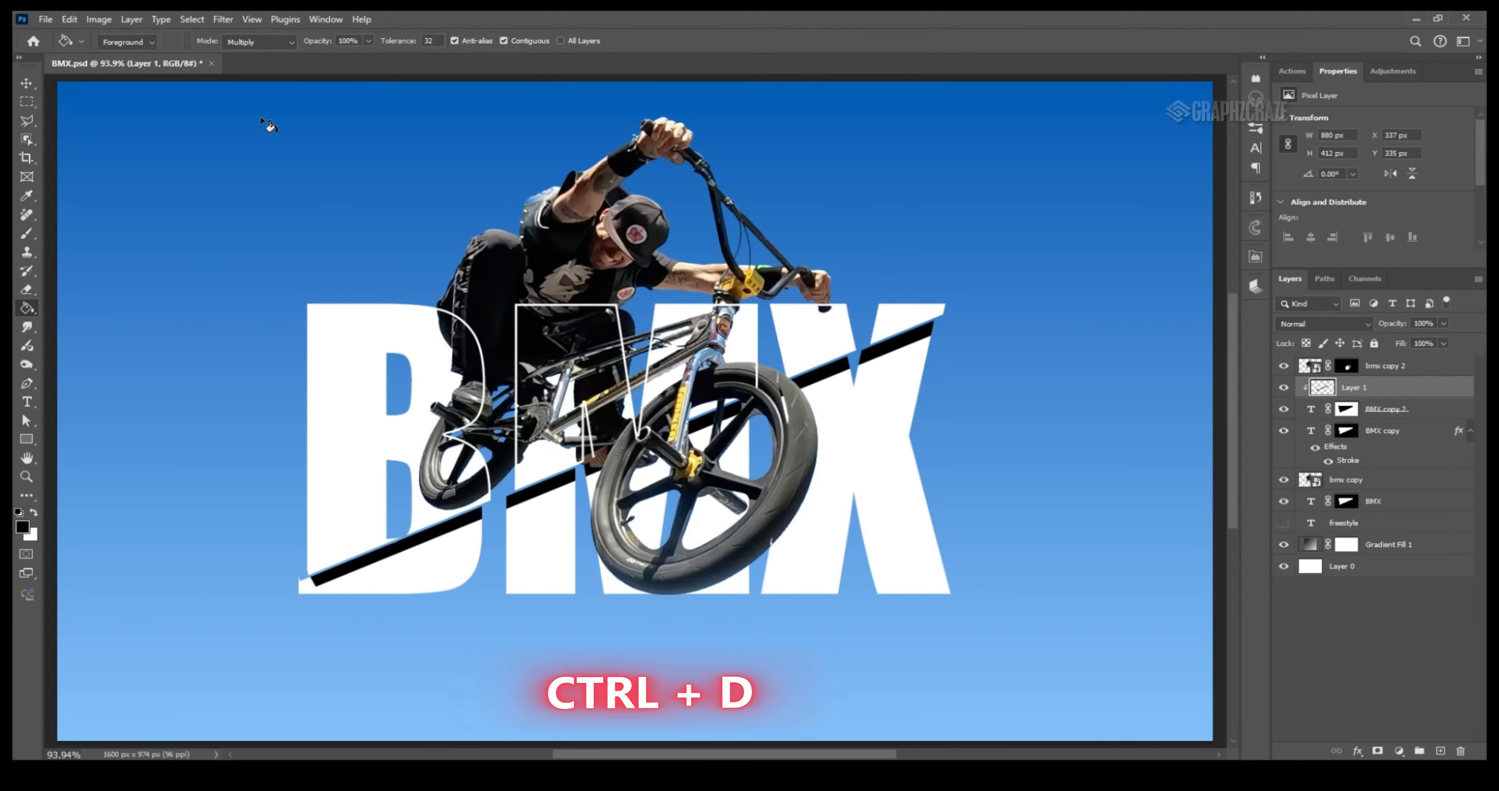
- Apply a Gaussian Blur to the black strip and set the layer's opacity to 40%
click(222, 19)
mouse_move(291, 190)
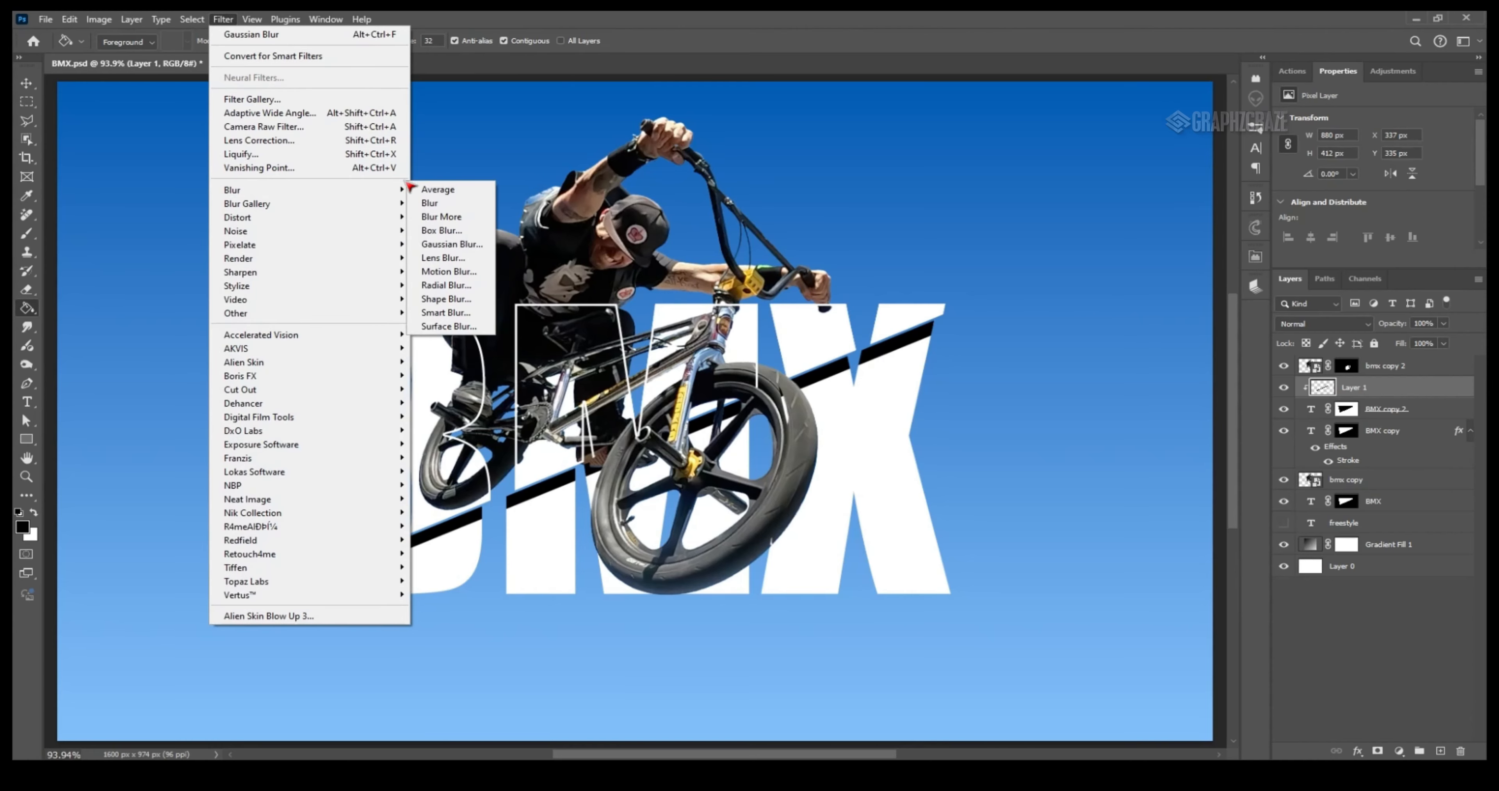
click(448, 245)
click(1036, 198)
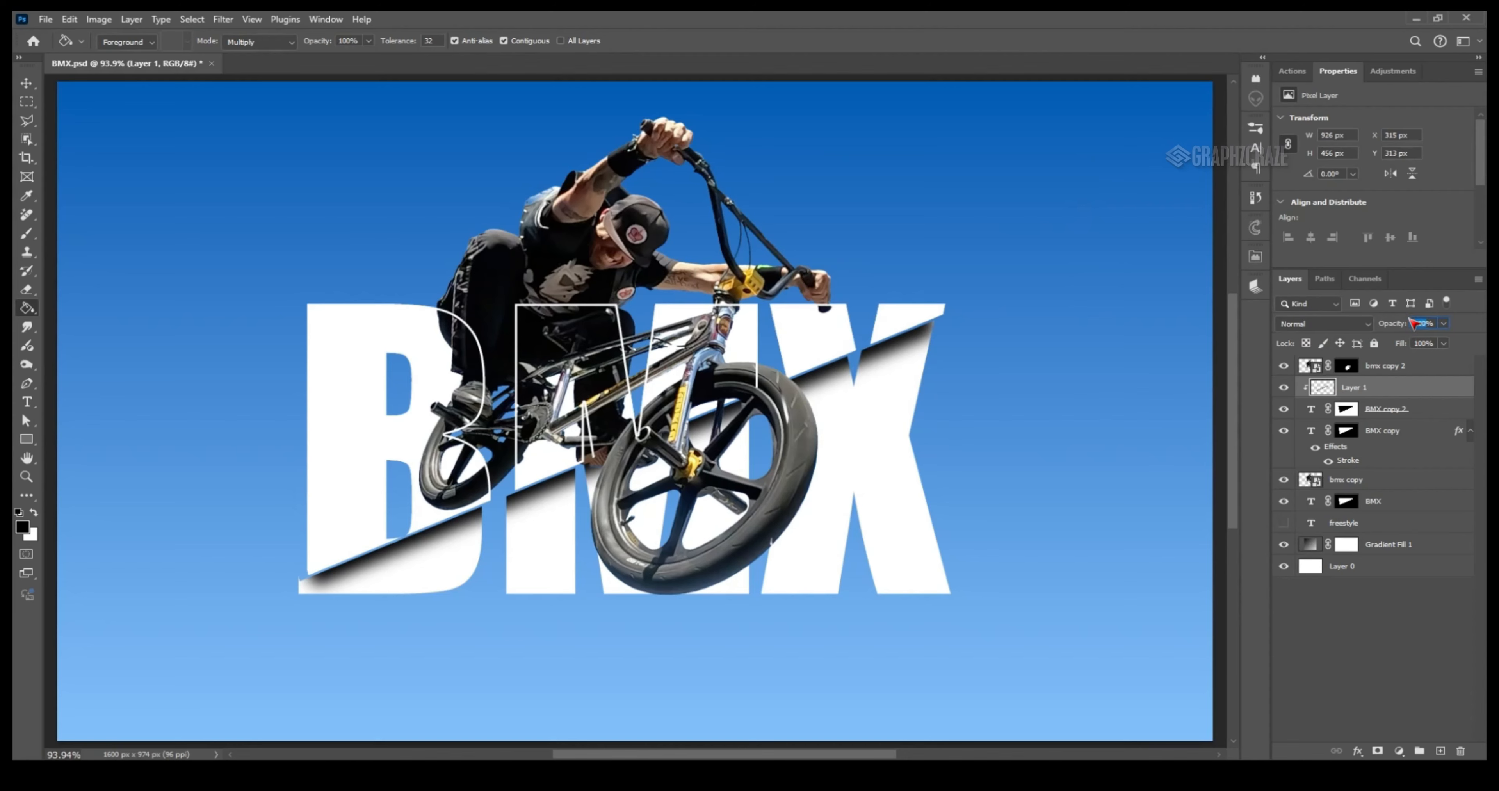
text(5)
text(0)
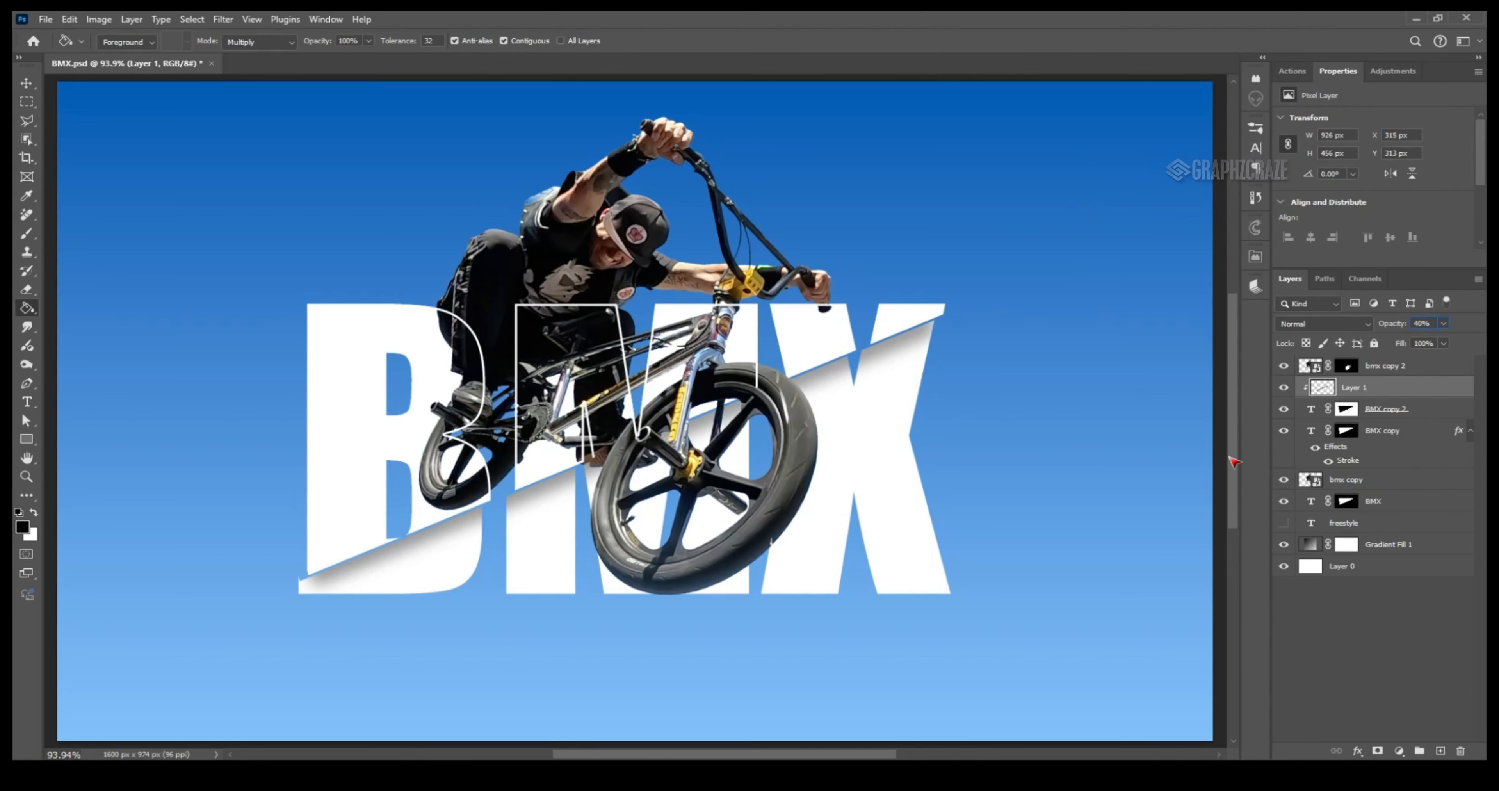
- Show the freestyle text layer and change its text color to white
click(1354, 523)
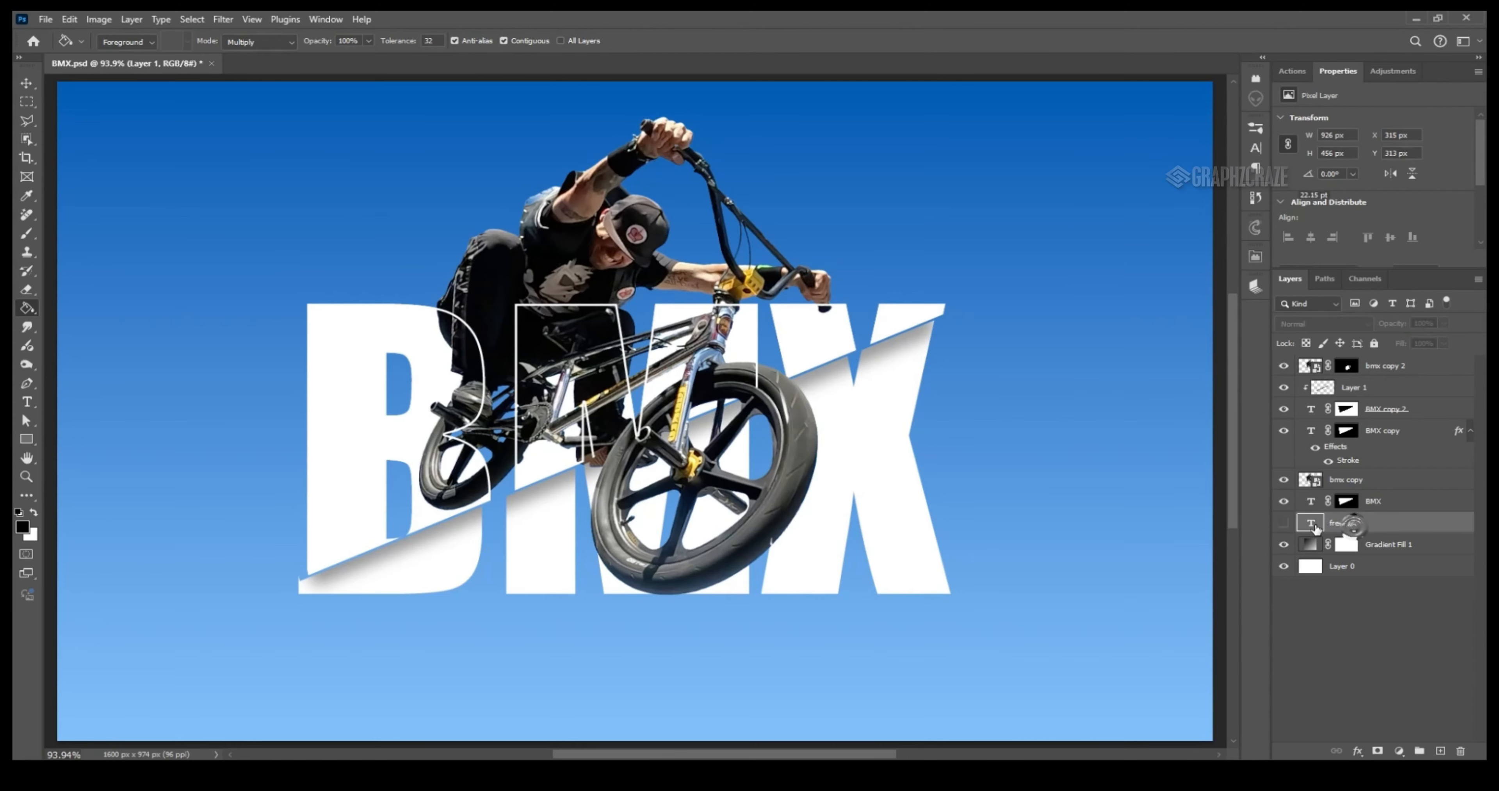
click(1283, 522)
click(1415, 245)
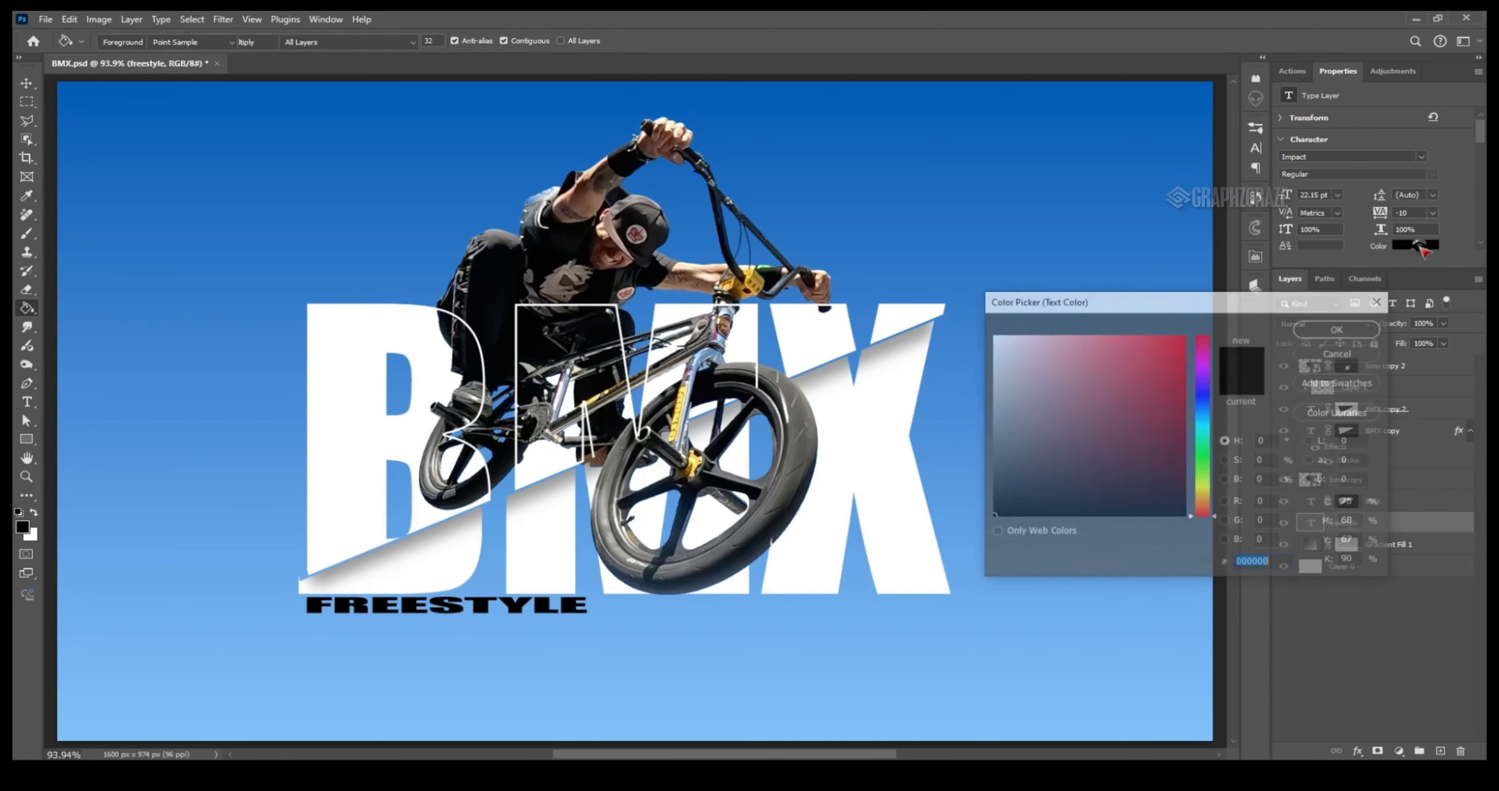
click(992, 335)
click(1316, 330)
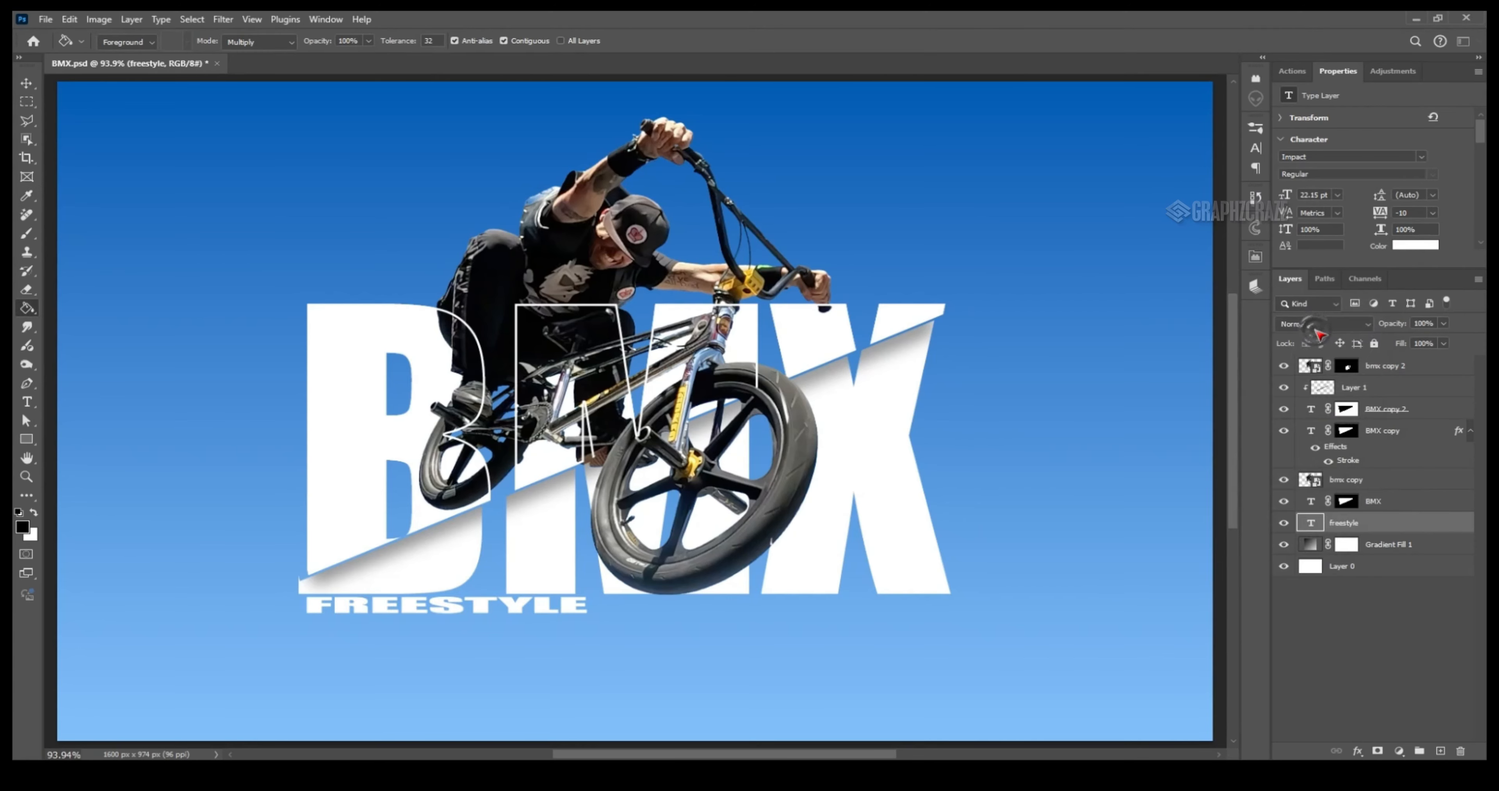
- Add a Multiply drop shadow to the top cyclist copy and lower the shadow's opacity to about 40%
click(1309, 364)
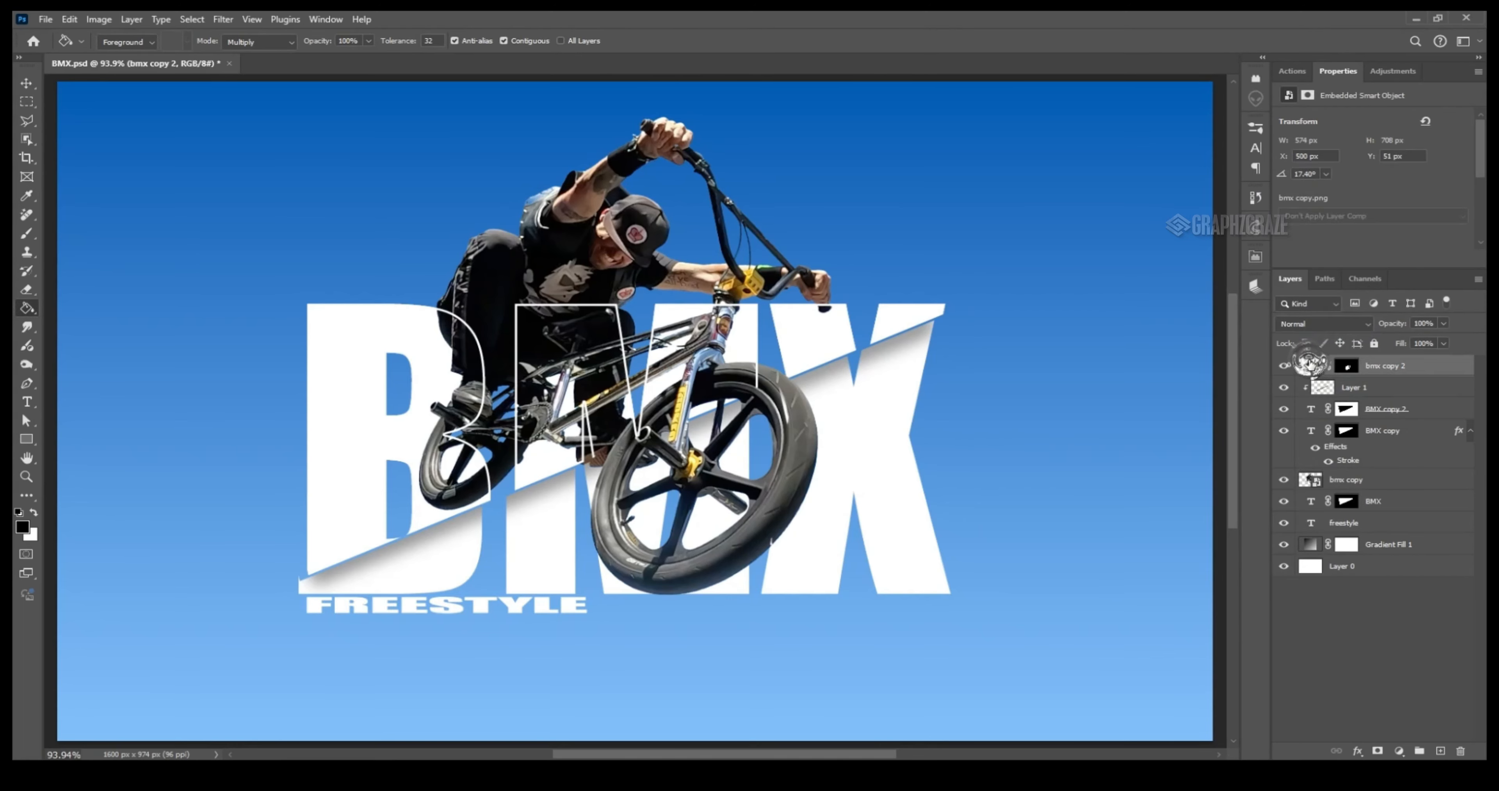
click(1358, 750)
click(1359, 745)
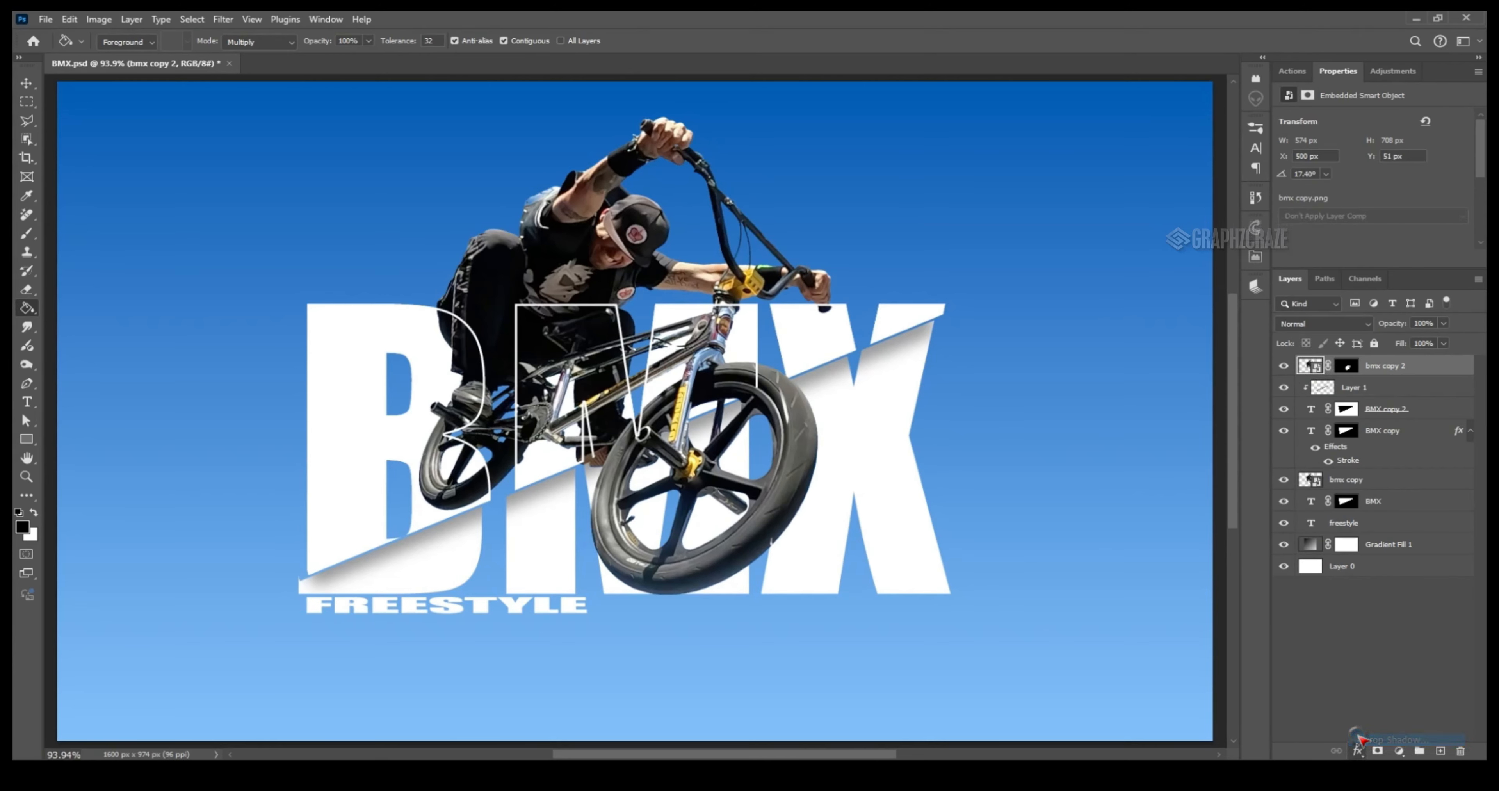
click(1124, 255)
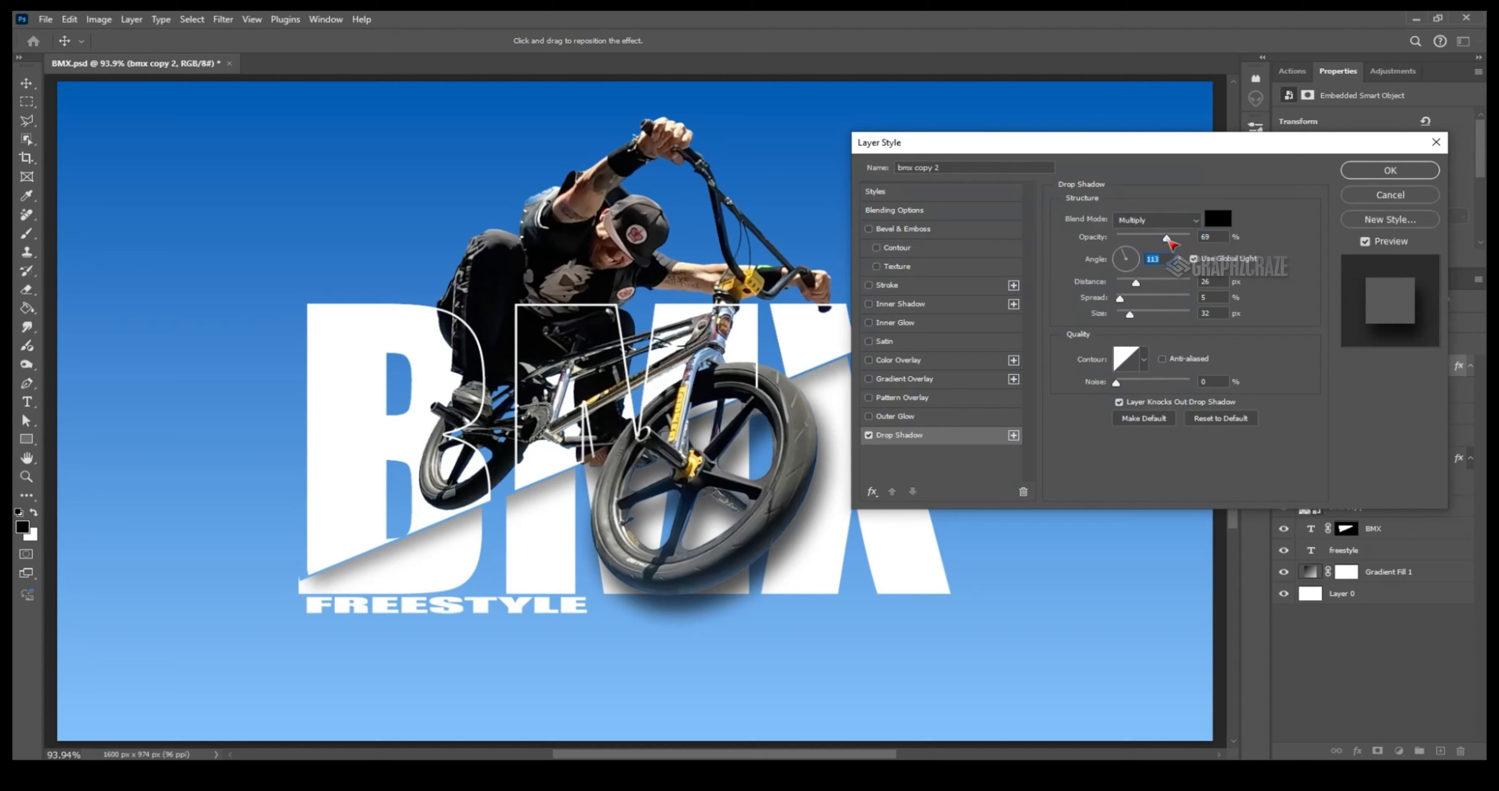
drag(1167, 238, 1145, 237)
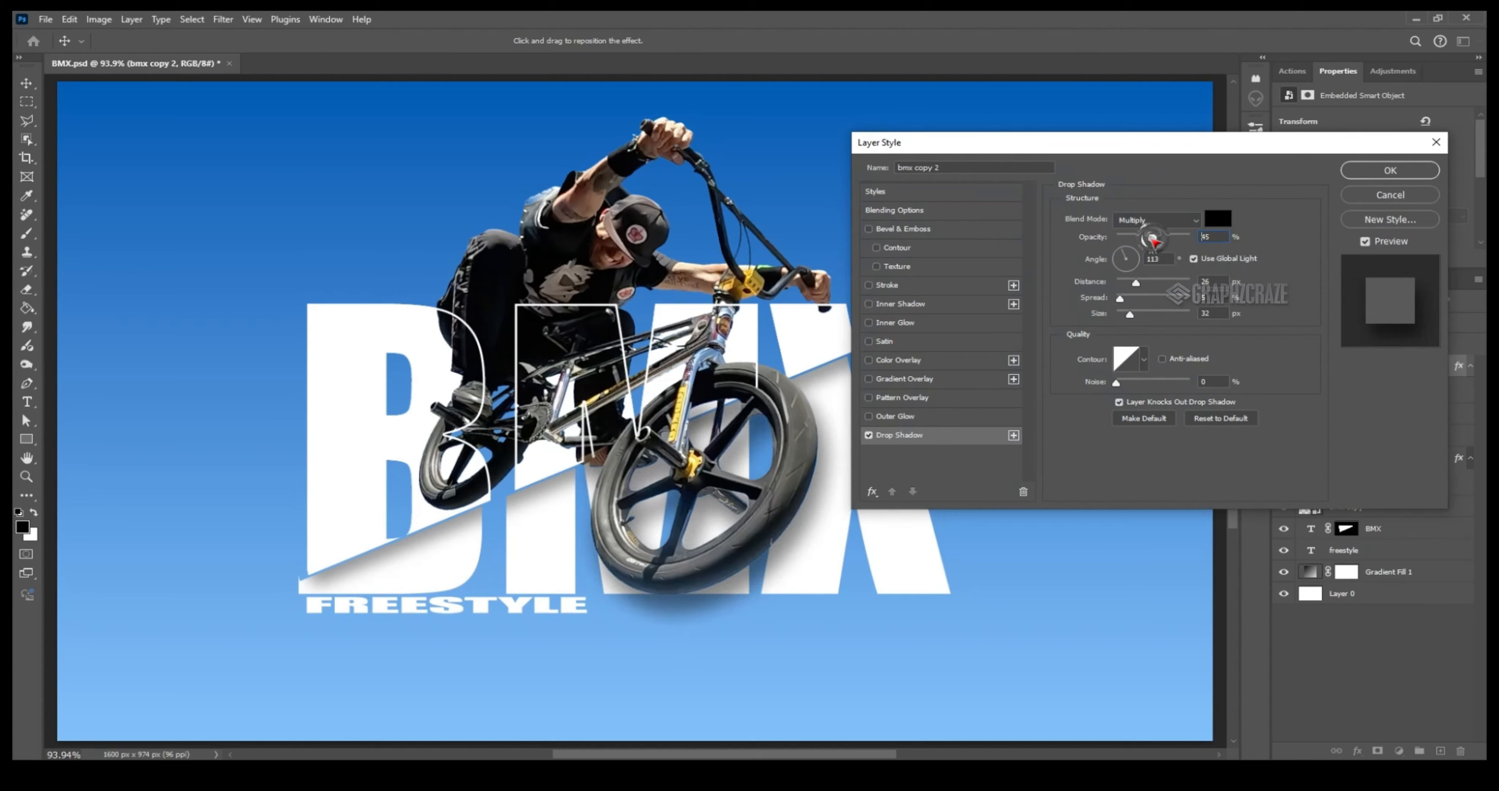
click(1390, 169)
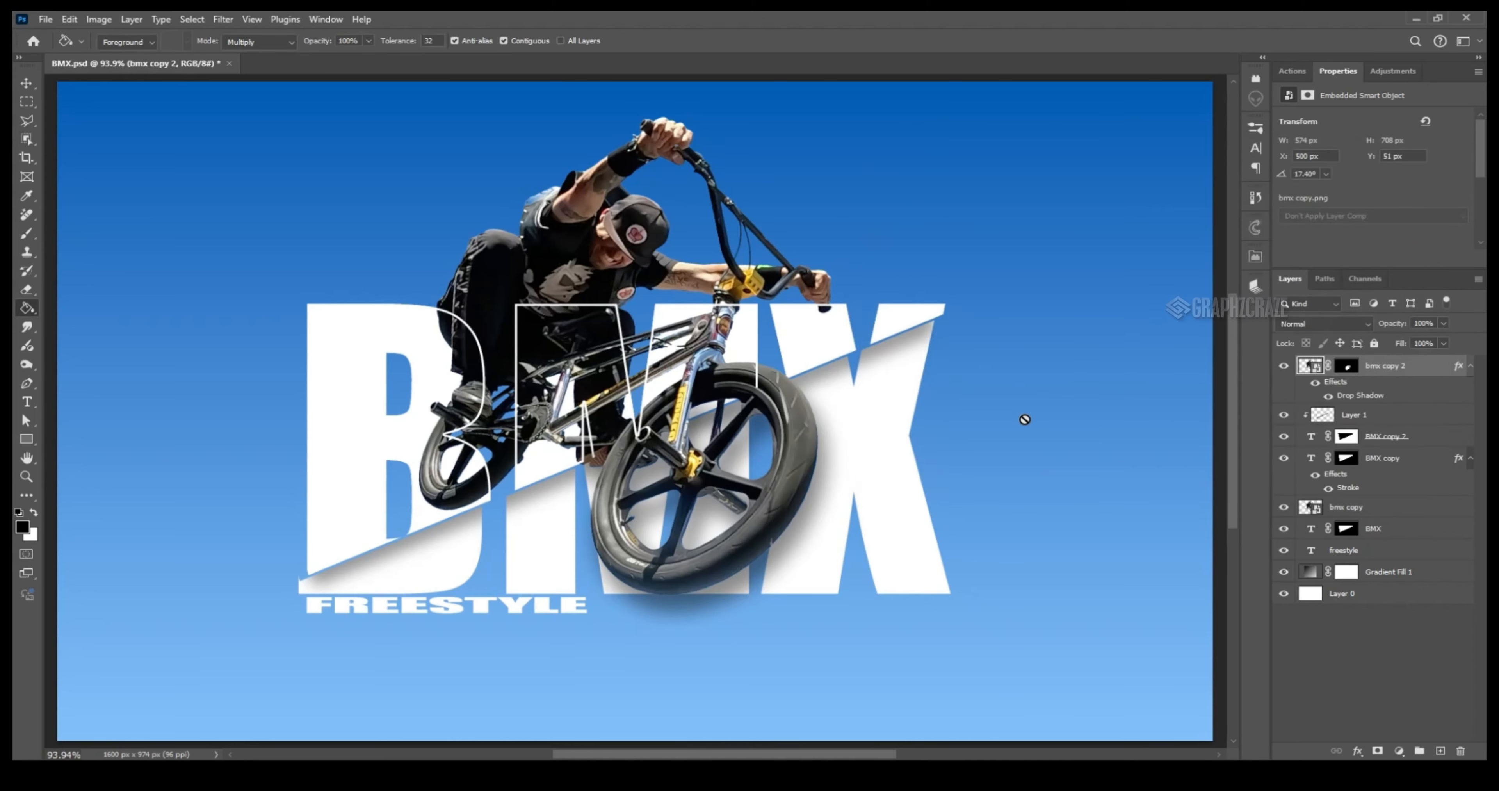
- Add a new empty layer directly above Gradient Fill 1
scroll(919, 439, down, 2)
scroll(1054, 404, down, 4)
scroll(1076, 405, up, 2)
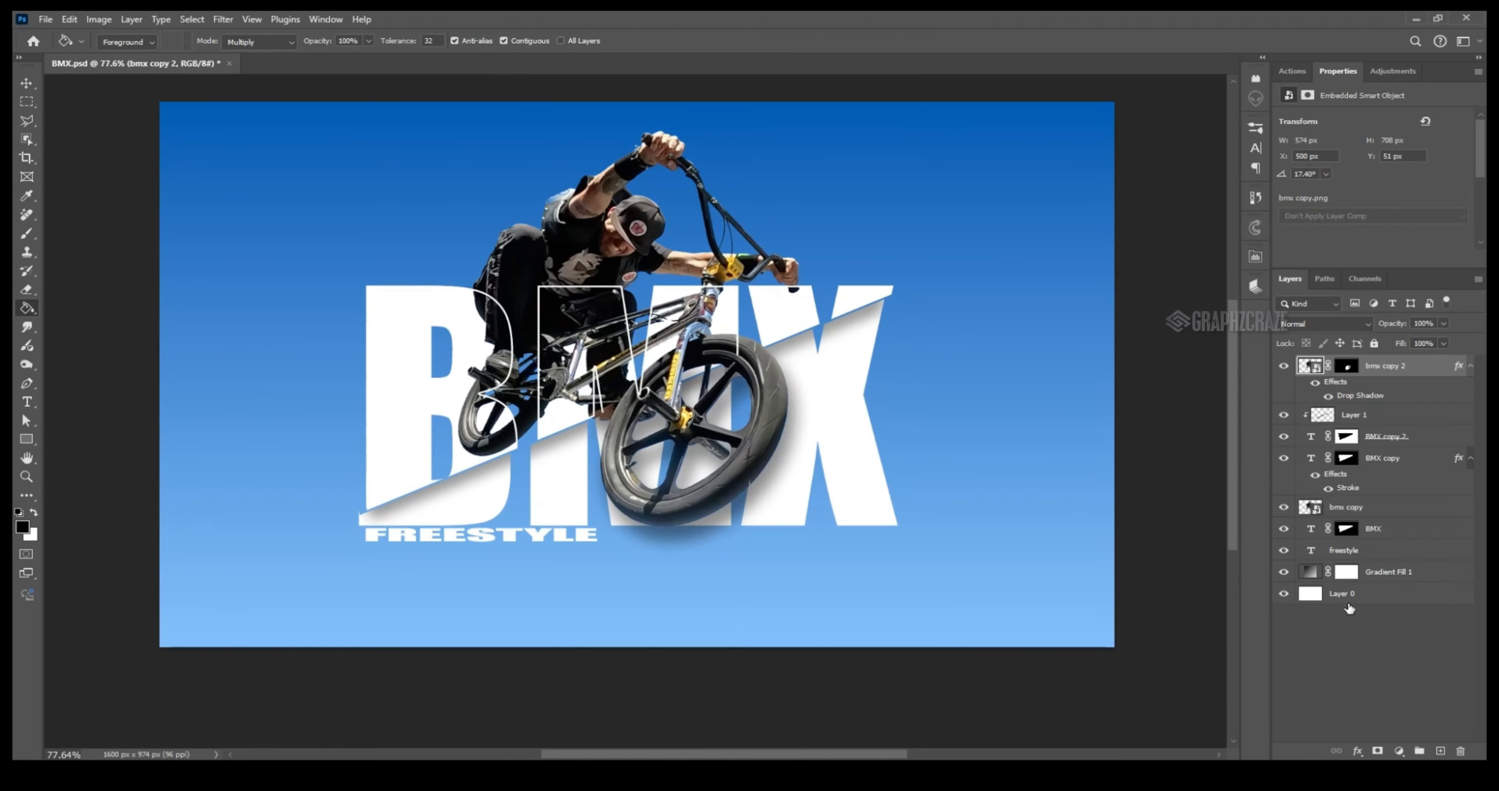
click(1383, 574)
click(1438, 751)
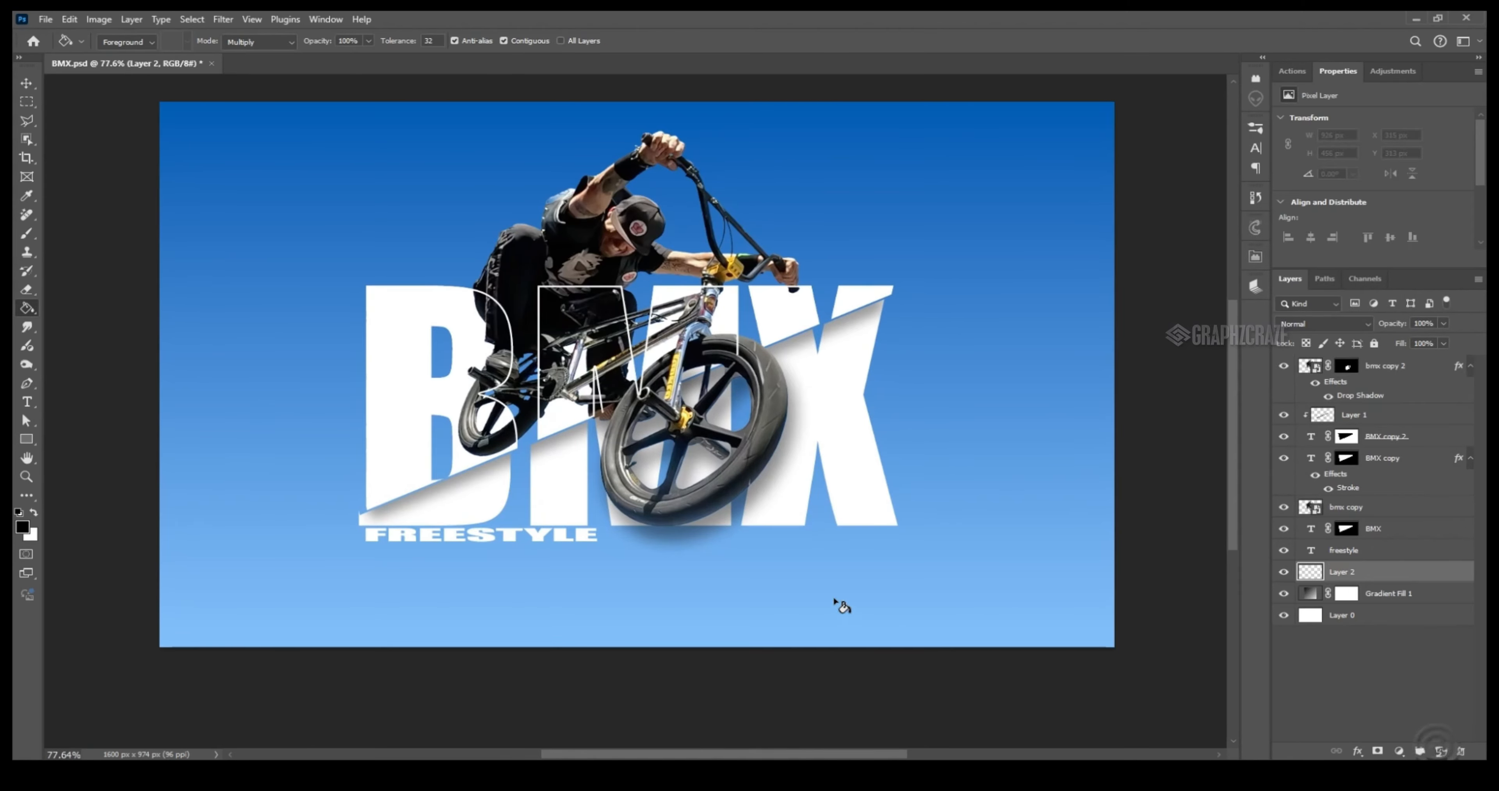
- Paint a soft black spot below the BMX lettering on the new layer with a 600 px Soft Round brush at 0% hardness
click(27, 233)
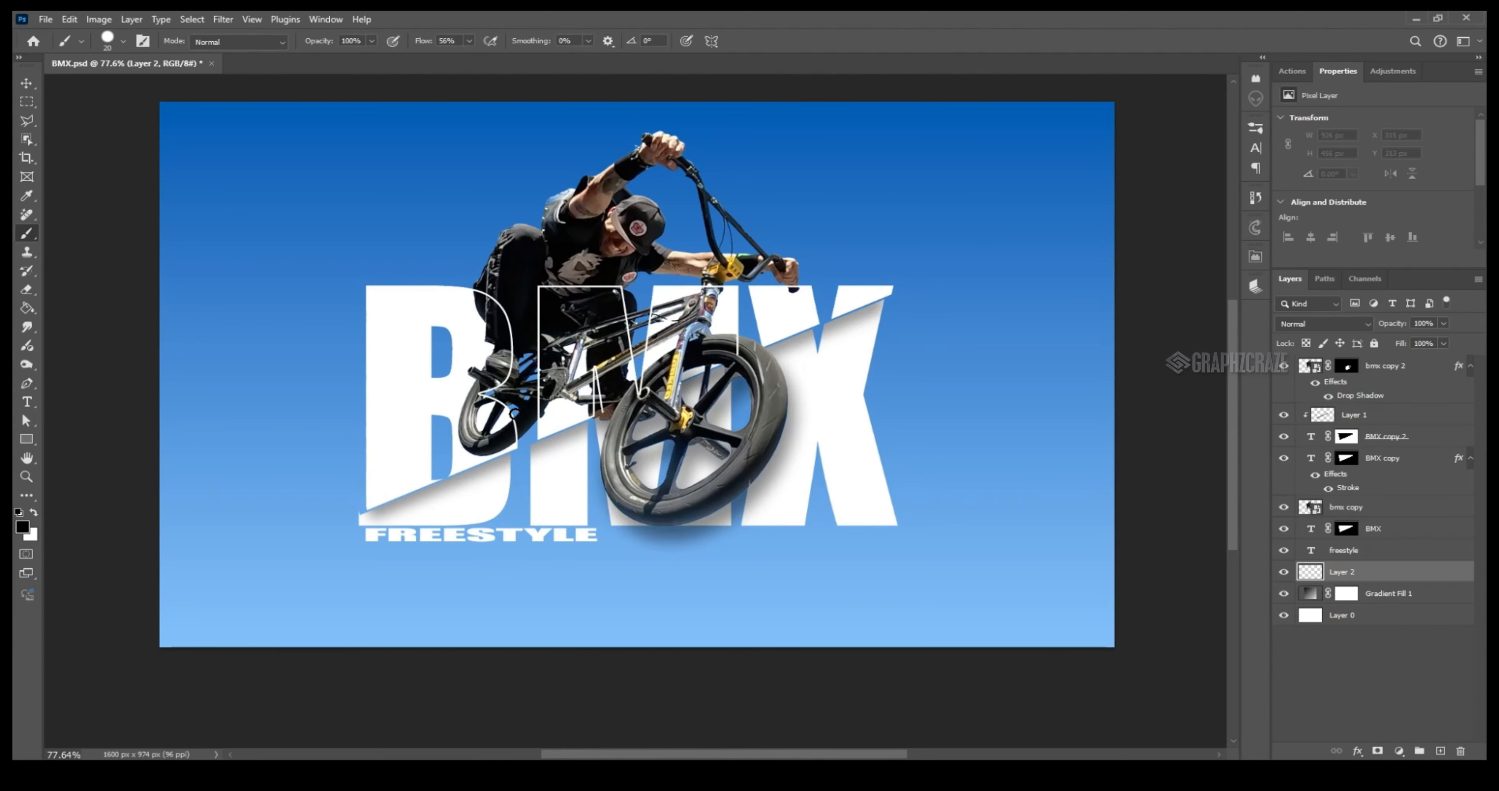
key(bracketright)
key(bracketright)
key(bracketright)
key(bracketright)
key(bracketright)
key(bracketright)
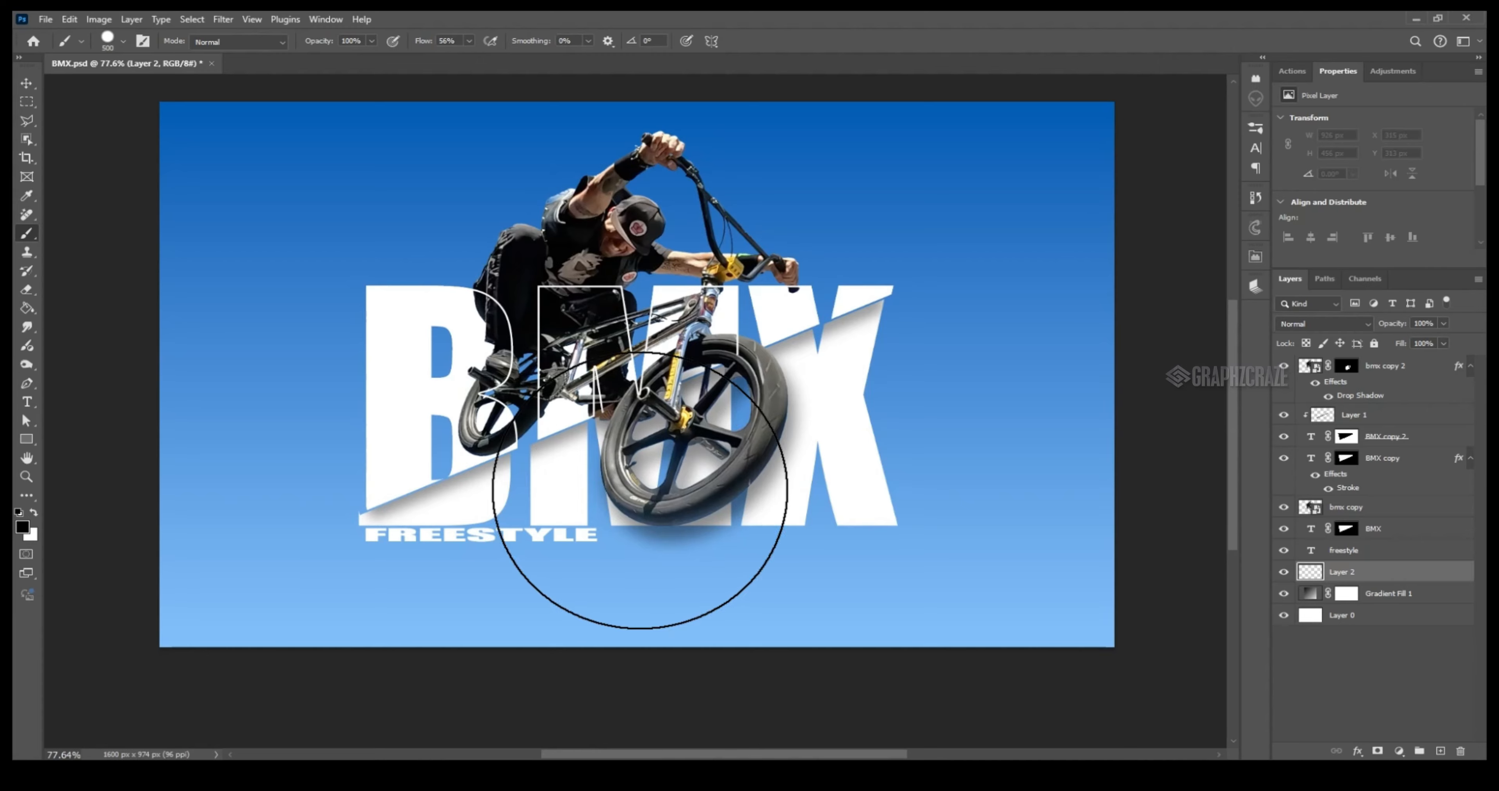
click(124, 42)
click(69, 173)
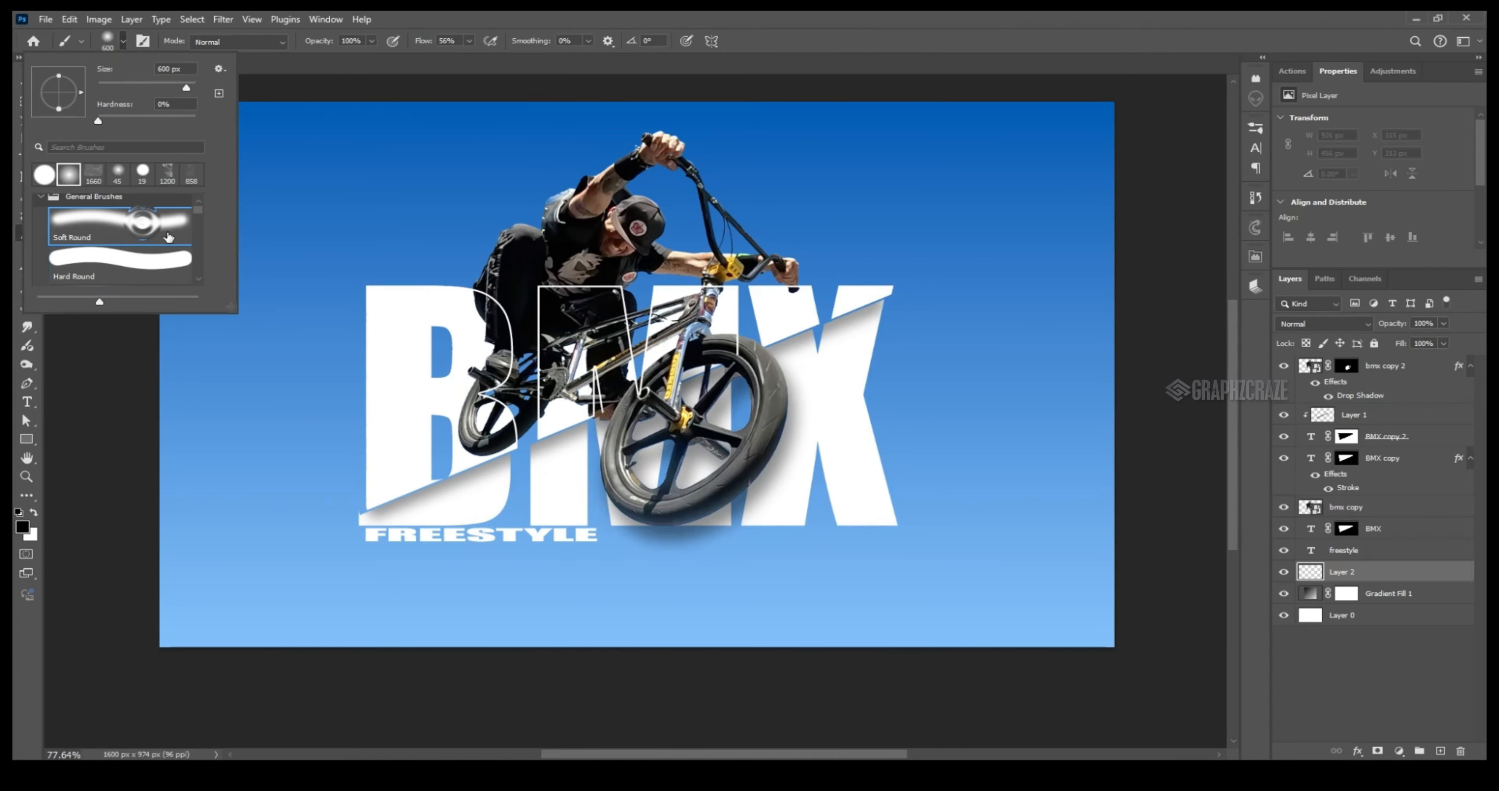
click(734, 41)
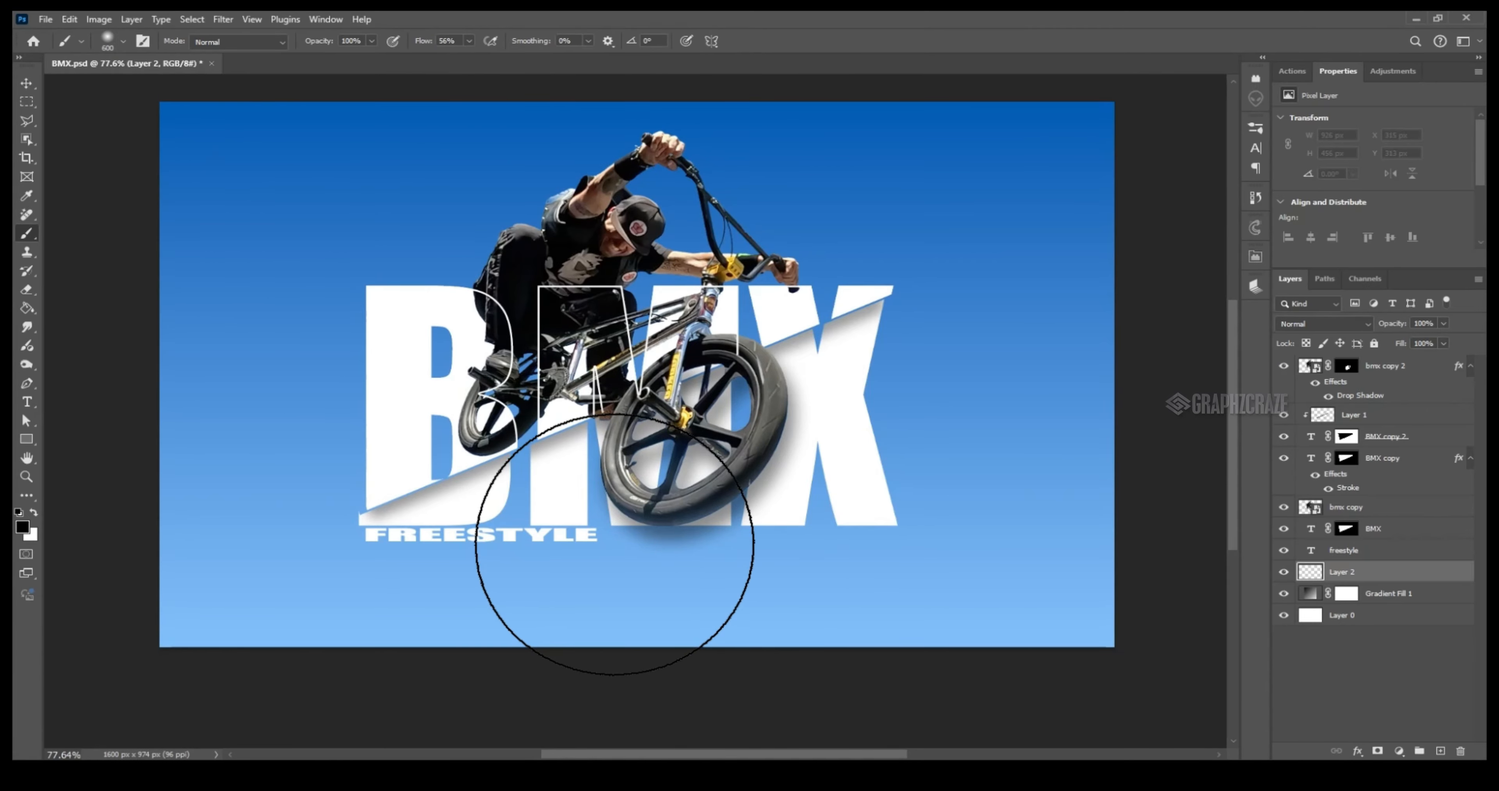
drag(612, 535, 619, 518)
- Transform the black spot on Layer 2 into a wide, thin ground shadow below the lettering, about 128% wide and 10% high
key(v)
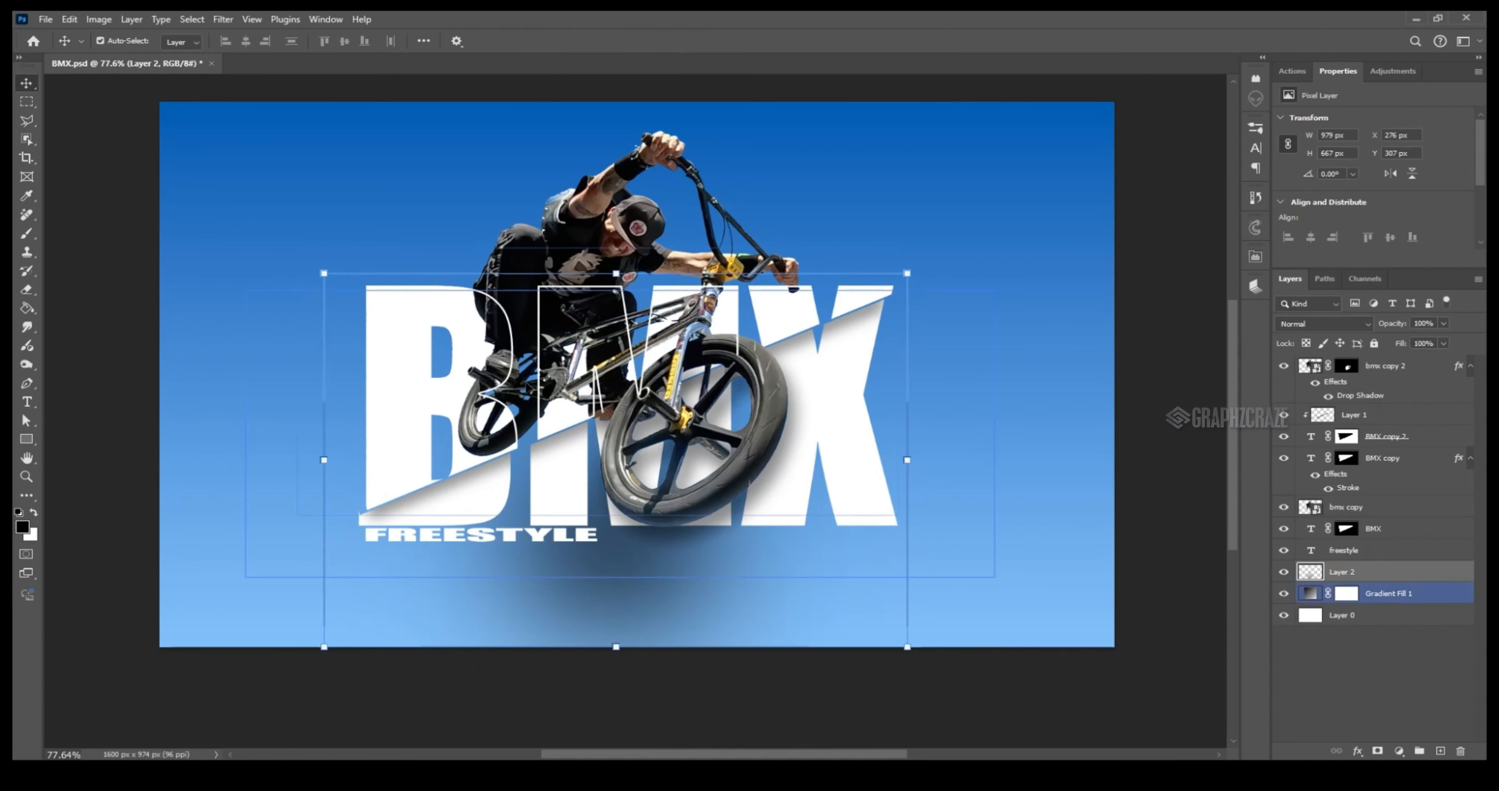
key(ctrl+t)
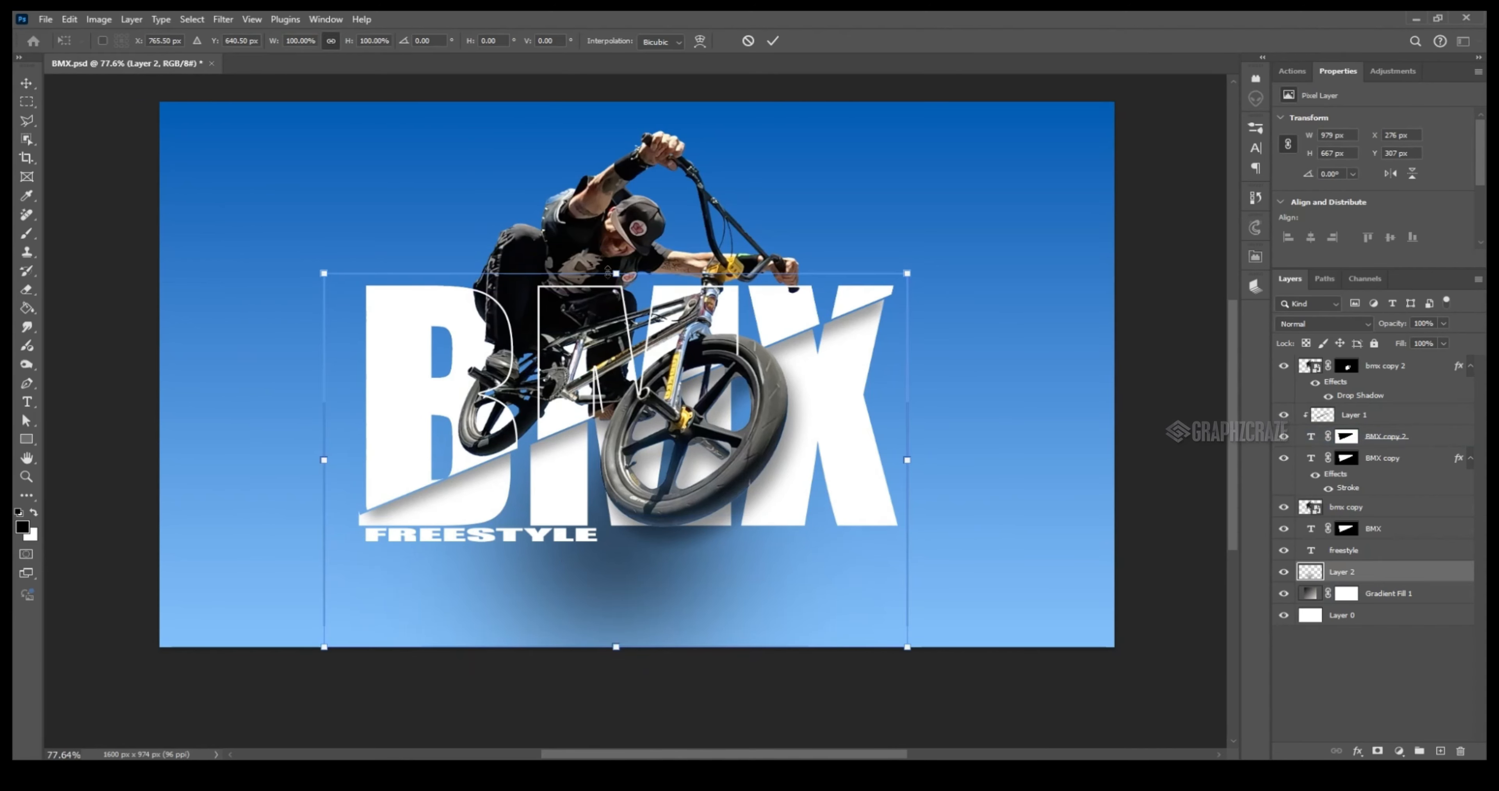
drag(612, 273, 616, 536)
drag(616, 590, 608, 557)
drag(609, 510, 609, 564)
drag(609, 615, 609, 619)
drag(975, 591, 1001, 592)
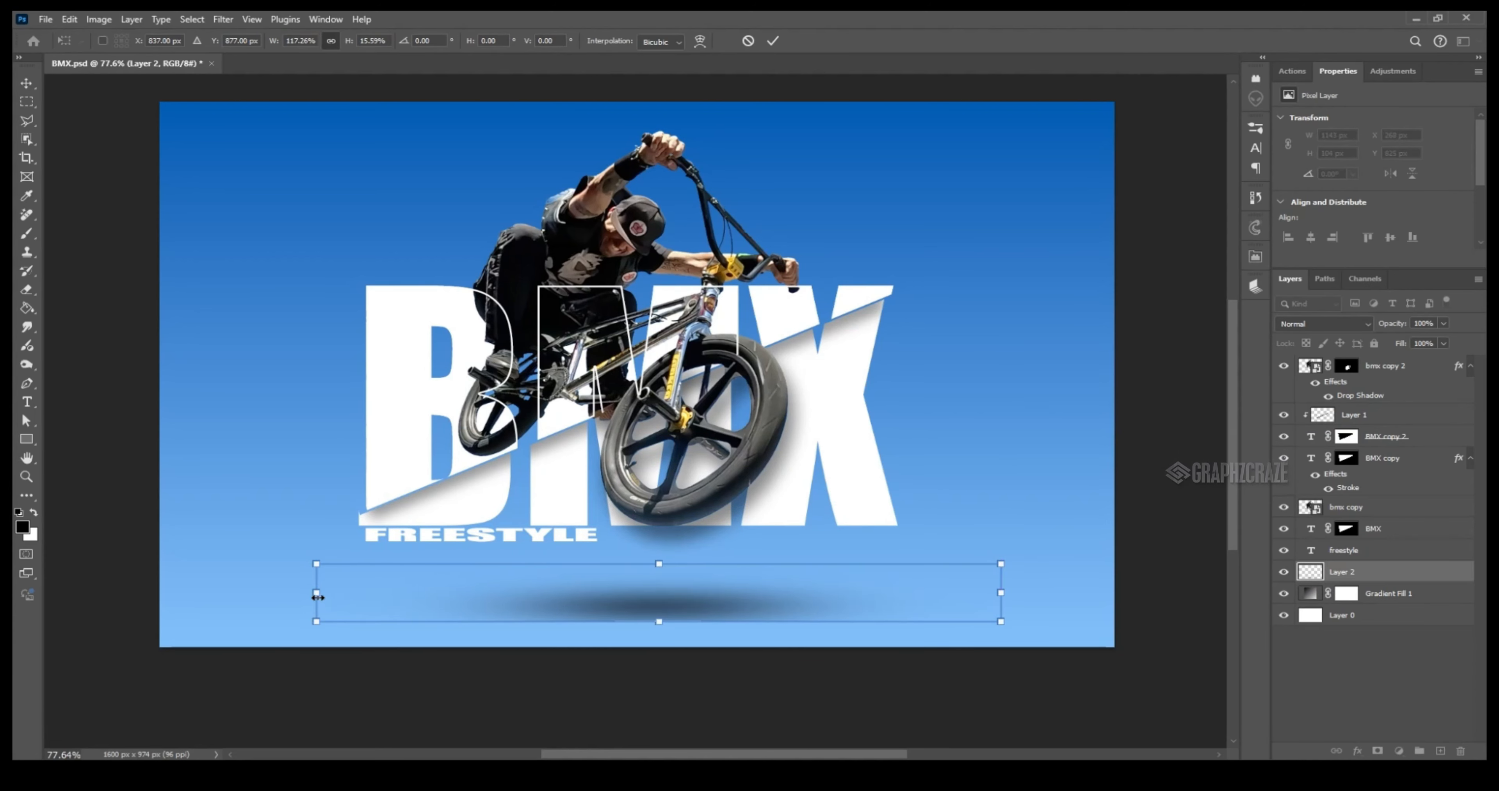
drag(317, 598, 257, 589)
drag(626, 563, 640, 606)
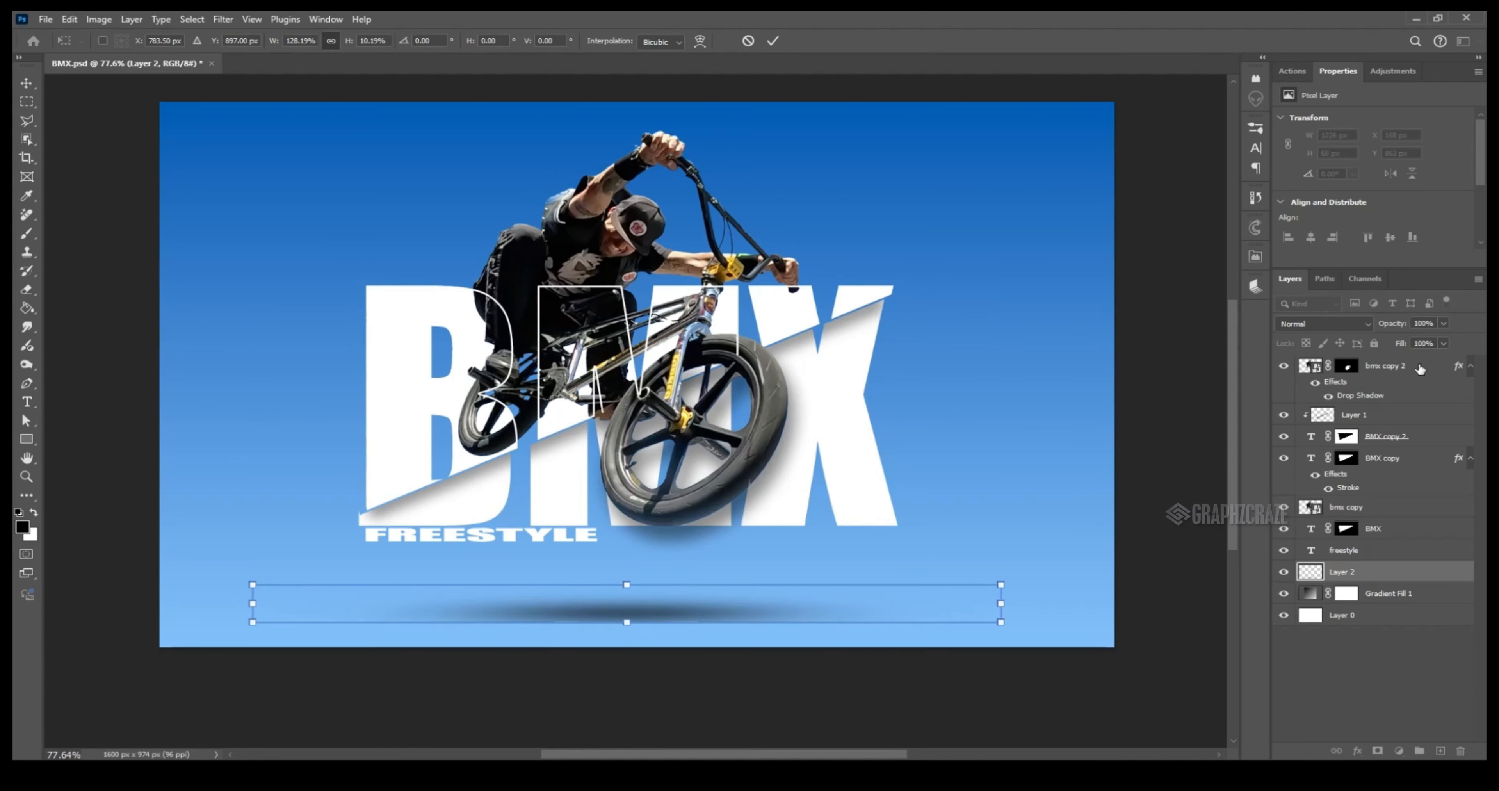
- Lower the ground shadow layer's opacity to about 76% and commit its transformation
drag(1431, 347, 1431, 346)
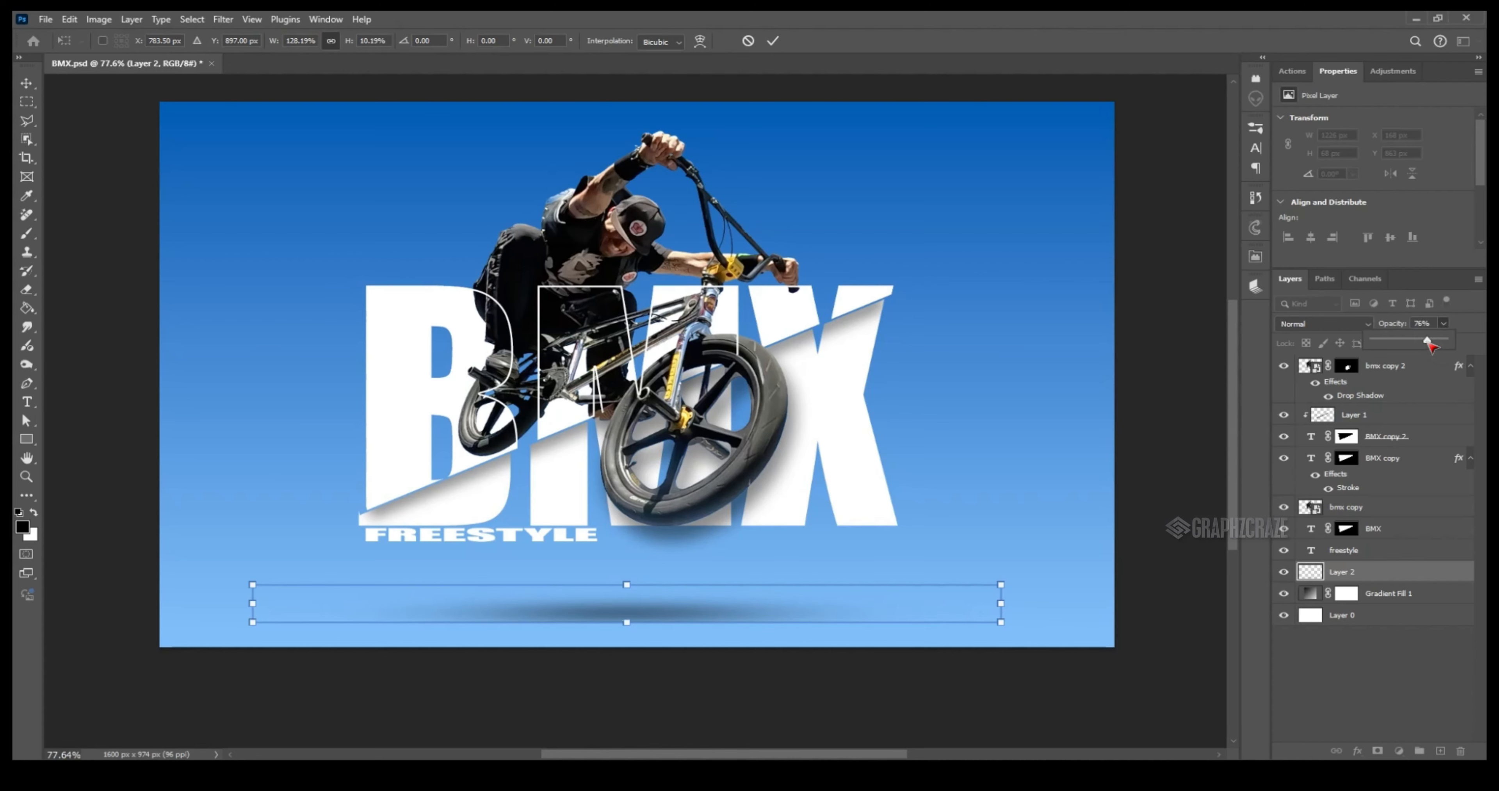
click(1184, 480)
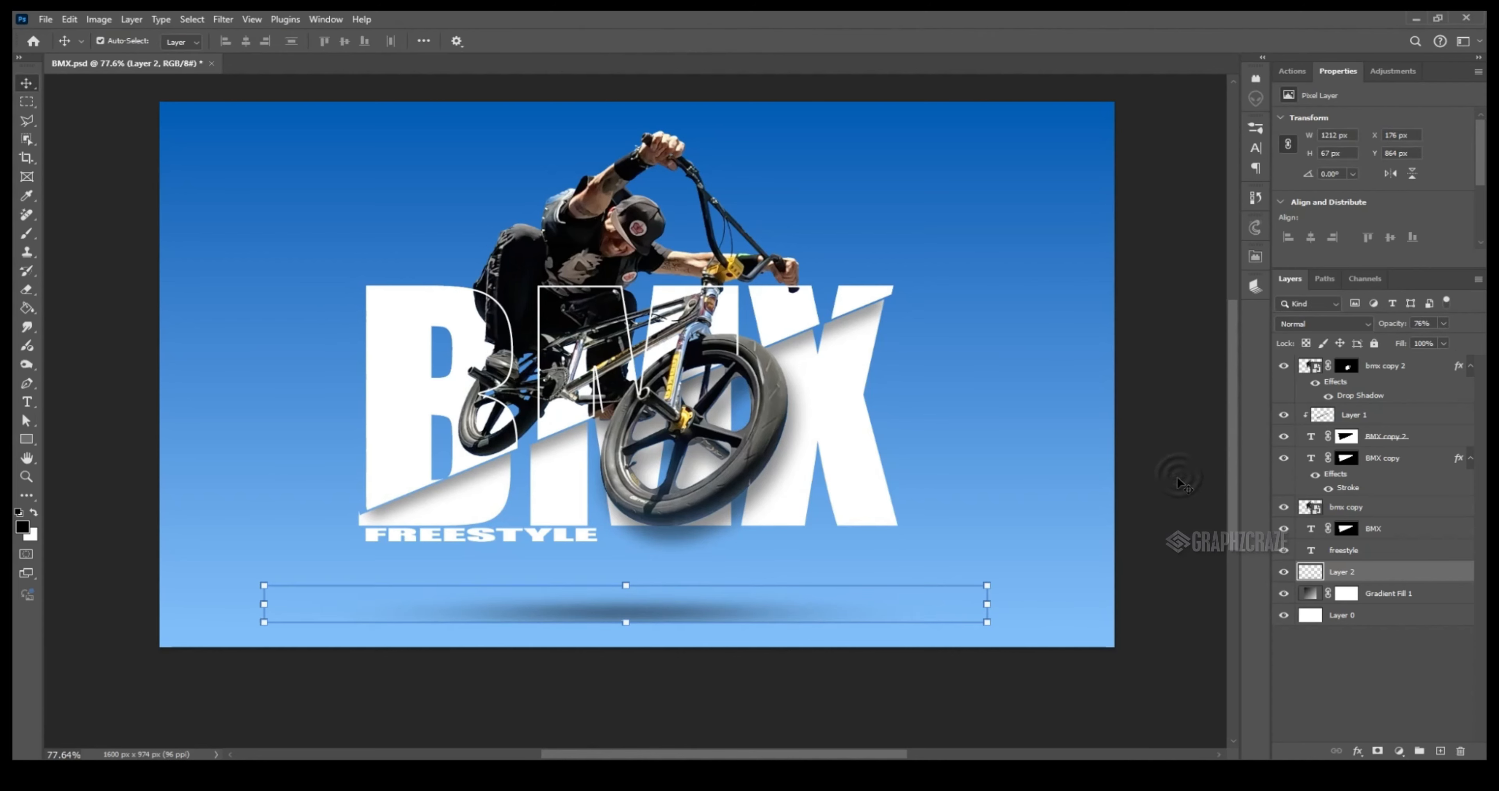
click(1126, 503)
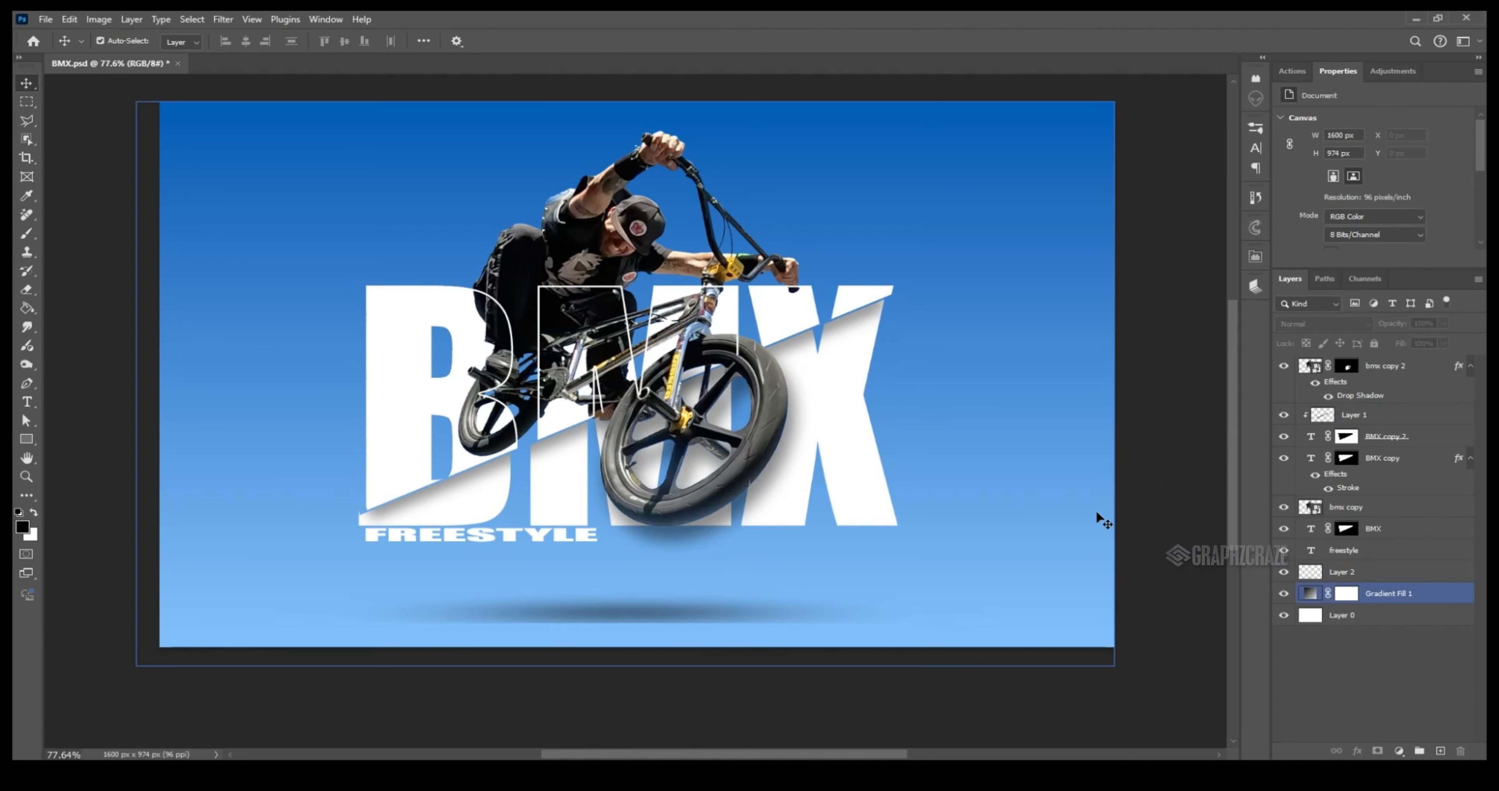
- Hide the original BMX text layer and convert the BMX copy 2 layer to a smart object
key(e)
click(1285, 528)
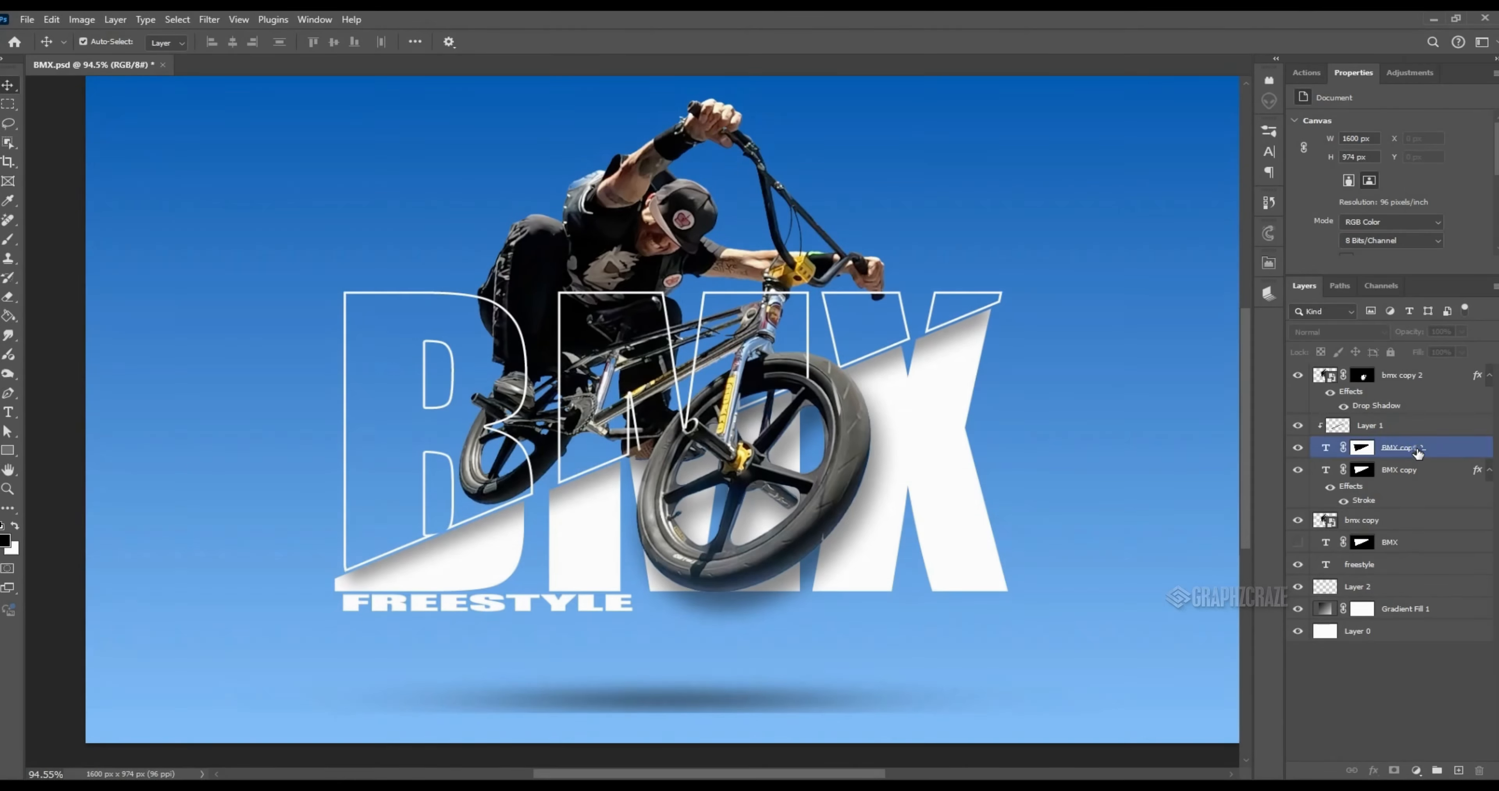
right_click(1419, 449)
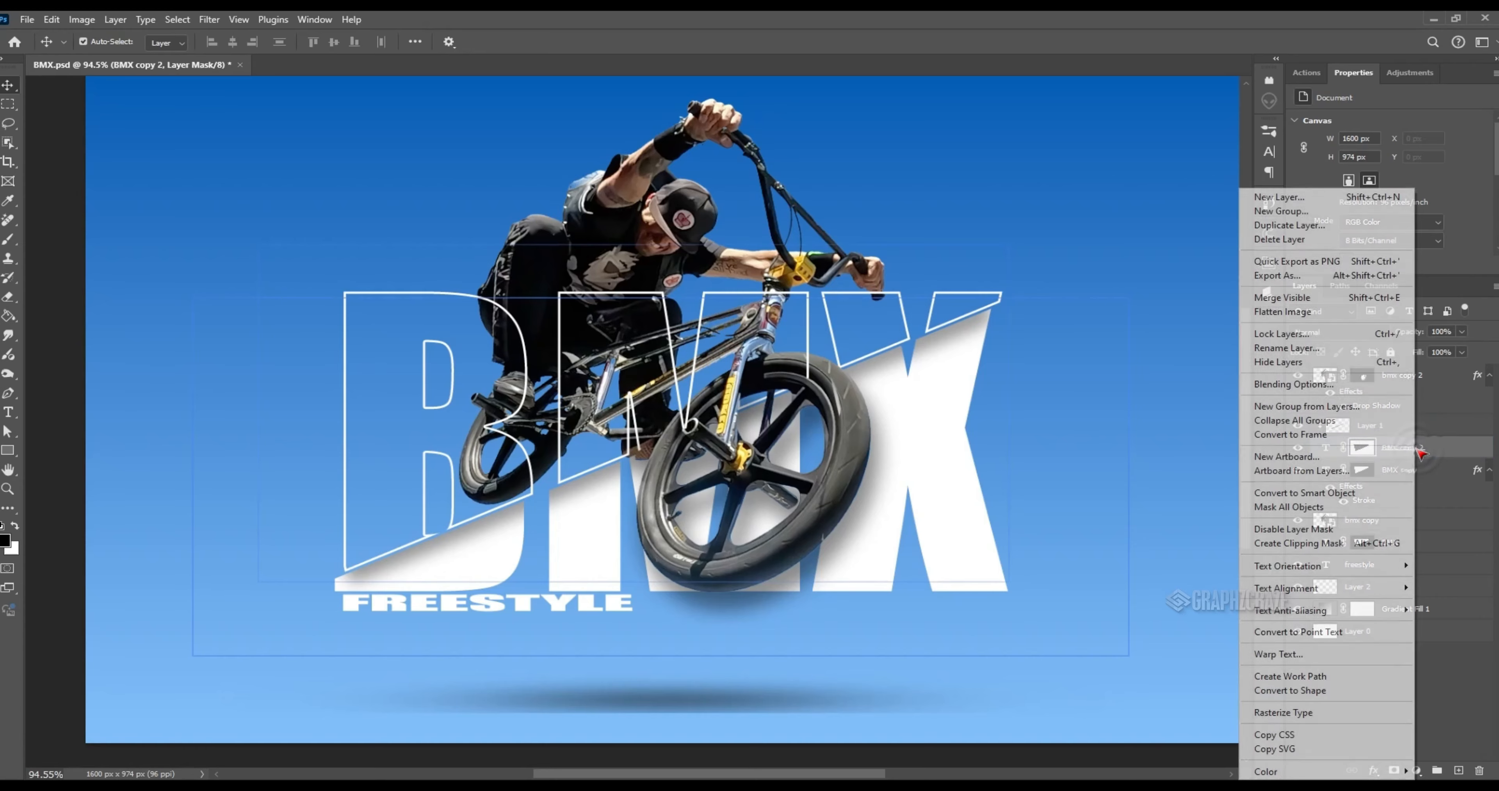
click(1339, 493)
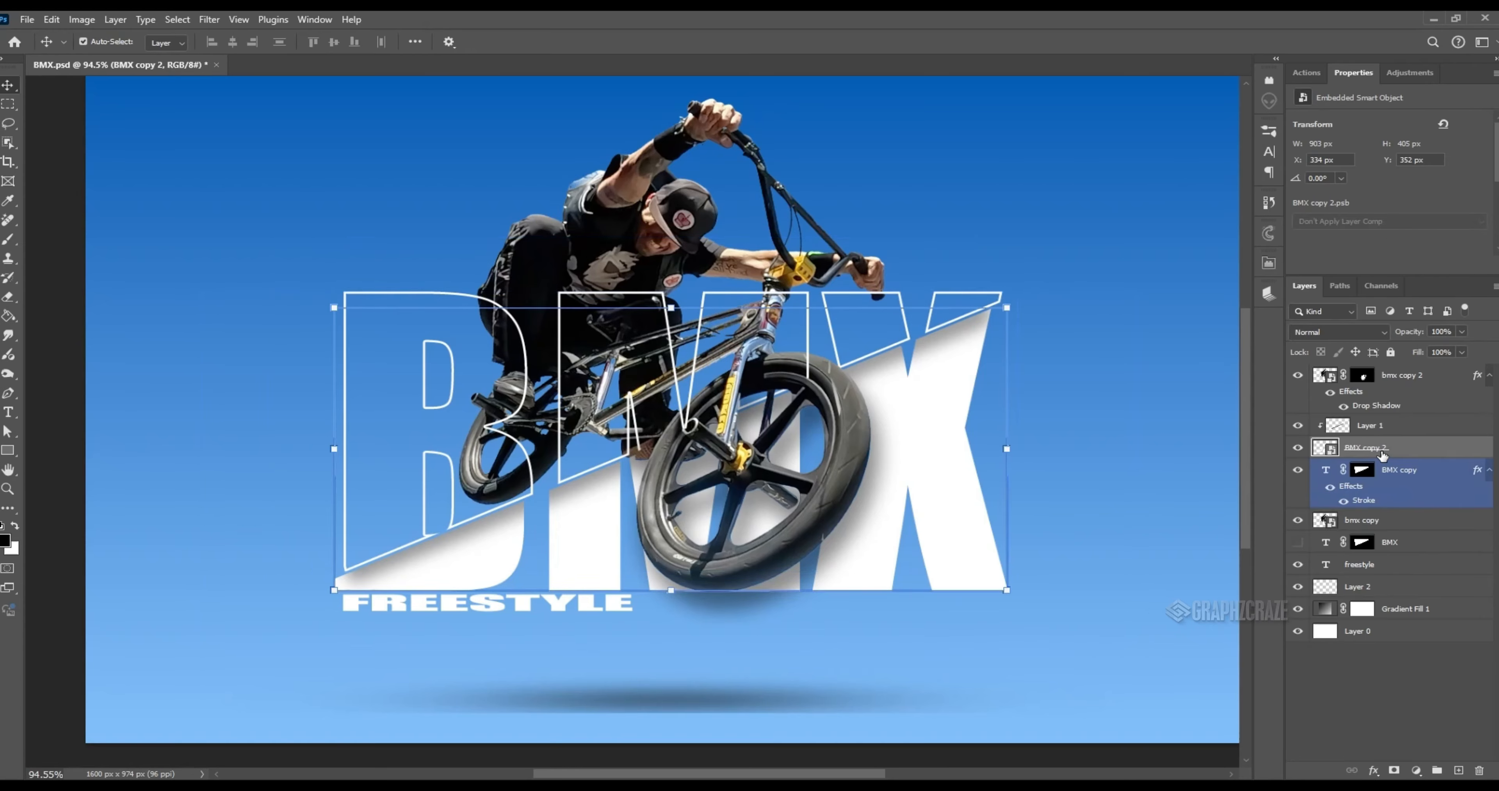
- Open the BMX copy 2 smart object in the Boris FX Optics 2022 filter without applying the previous filters or masks
click(209, 19)
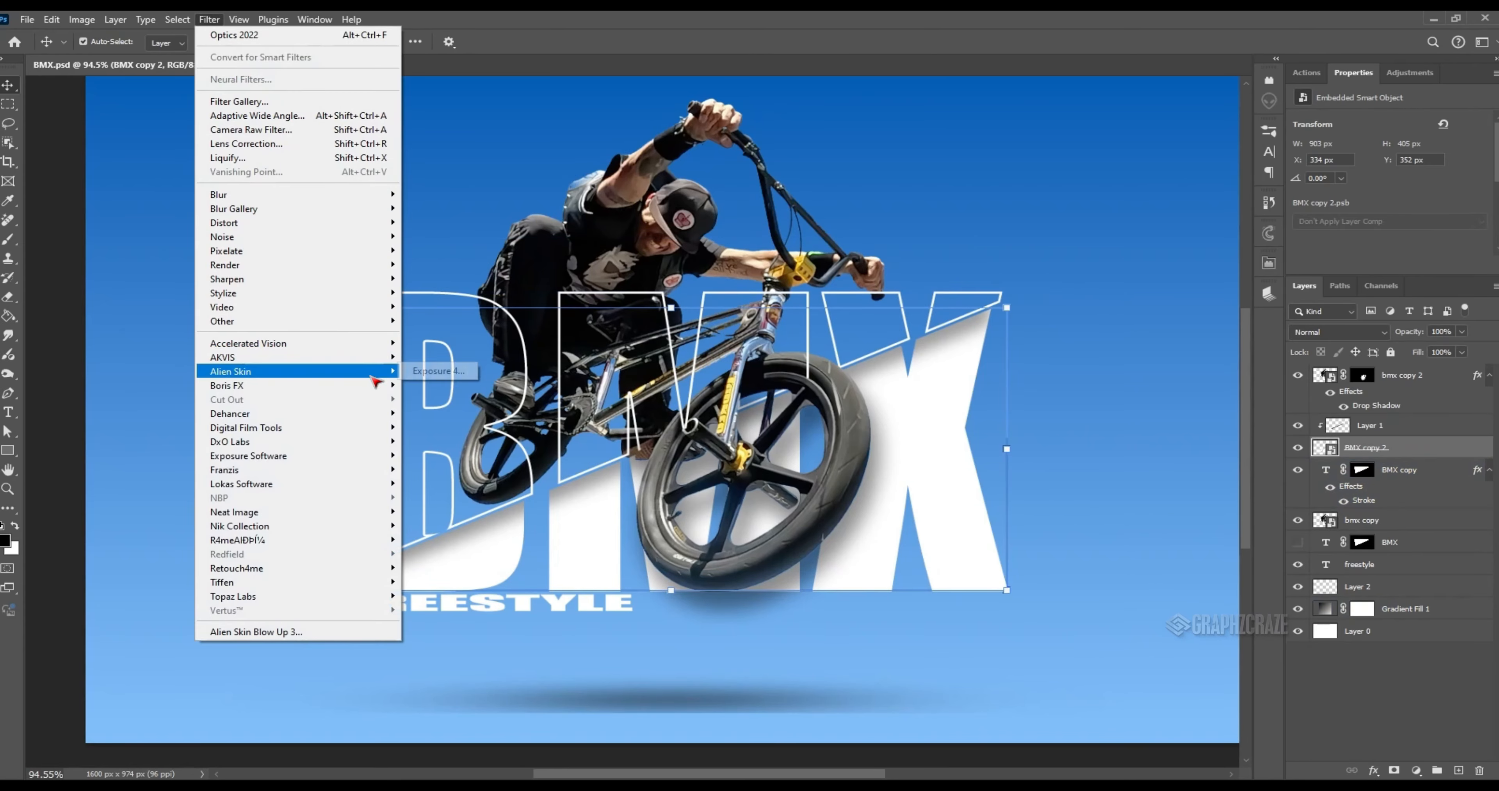
click(409, 384)
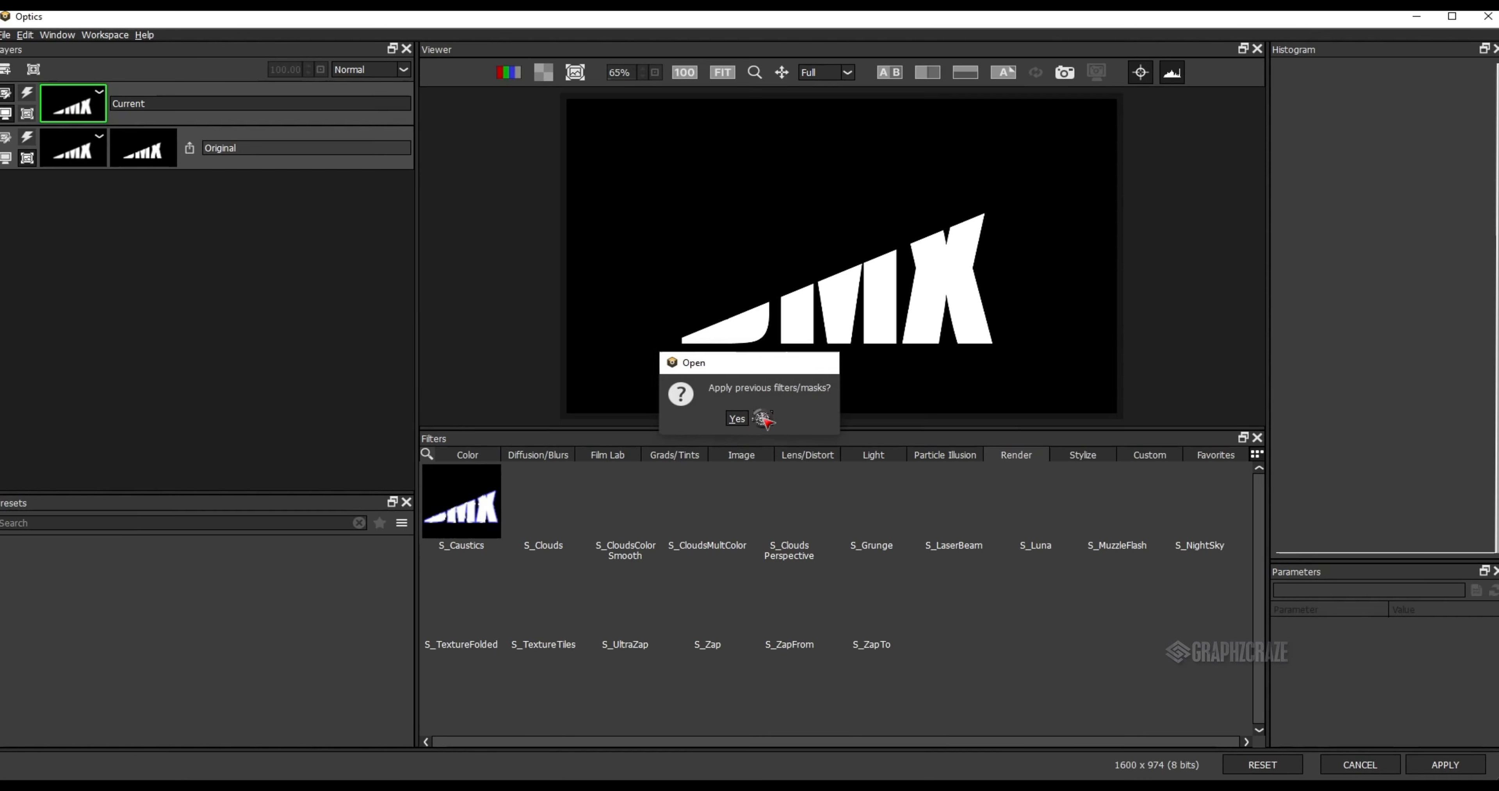
click(761, 420)
- Apply the S_TextureTiles render filter with the Chicken Wire preset to the sliced BMX lettering
click(1028, 455)
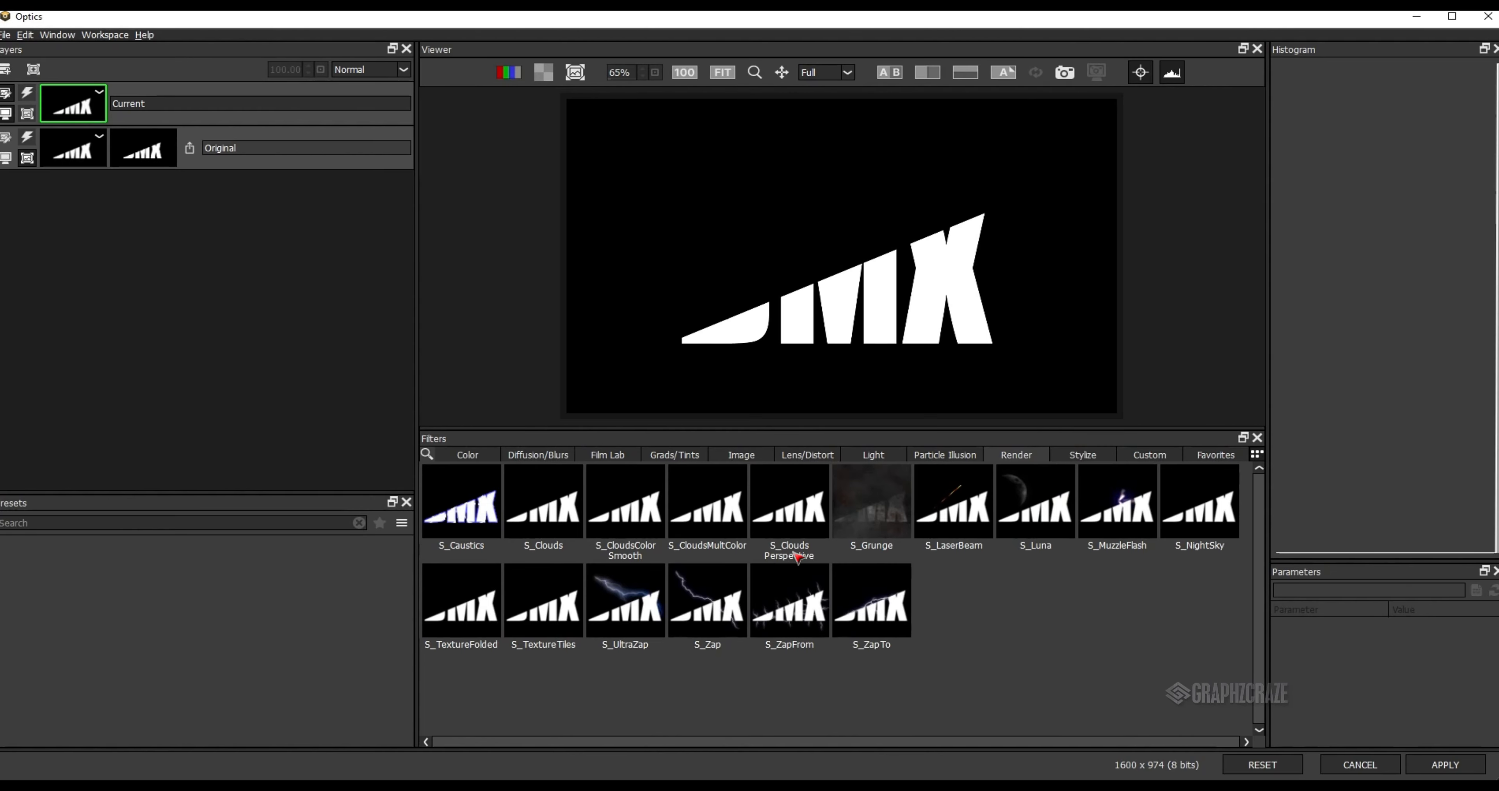
click(550, 621)
click(295, 589)
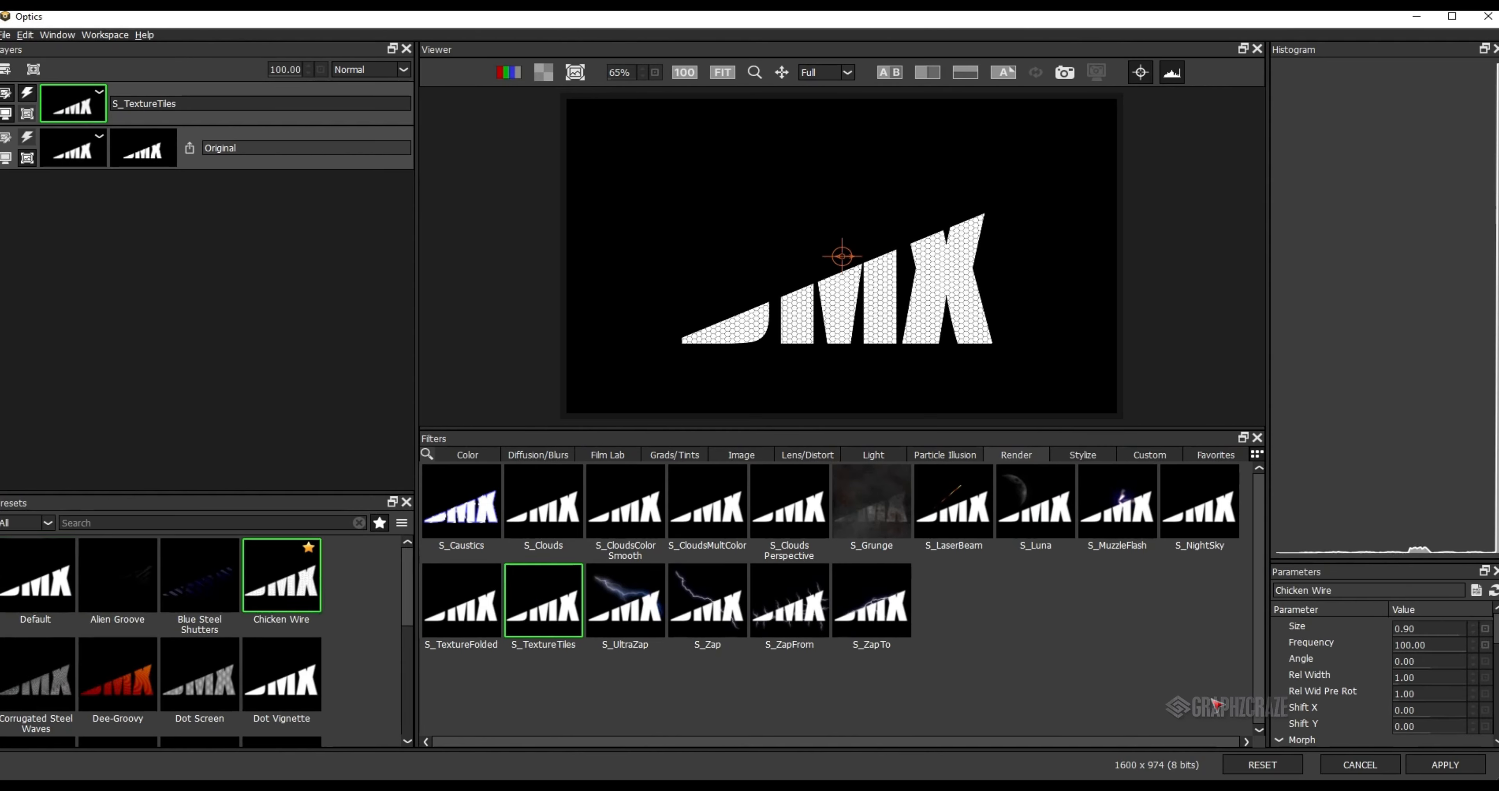
click(1407, 757)
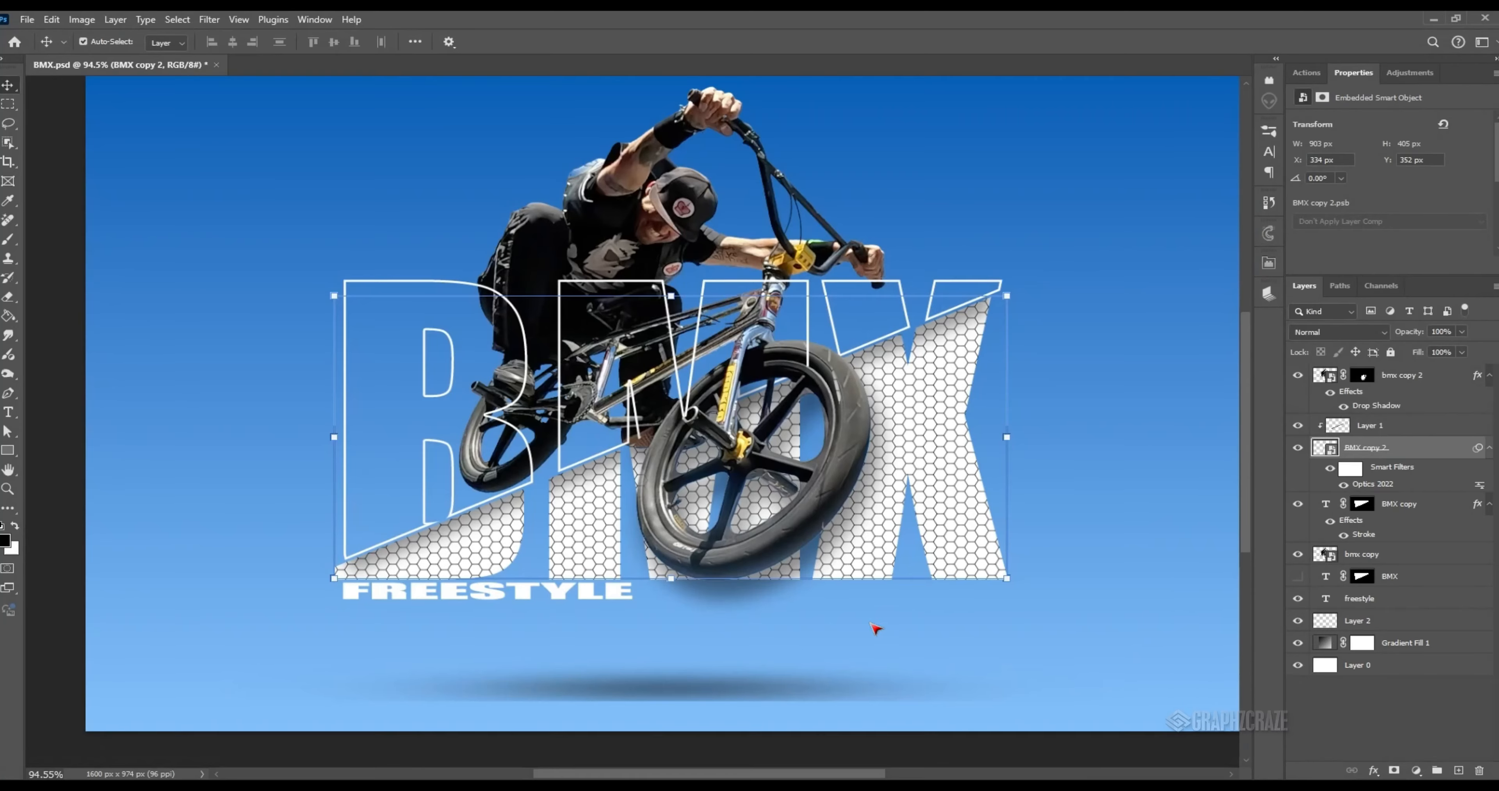
click(1093, 670)
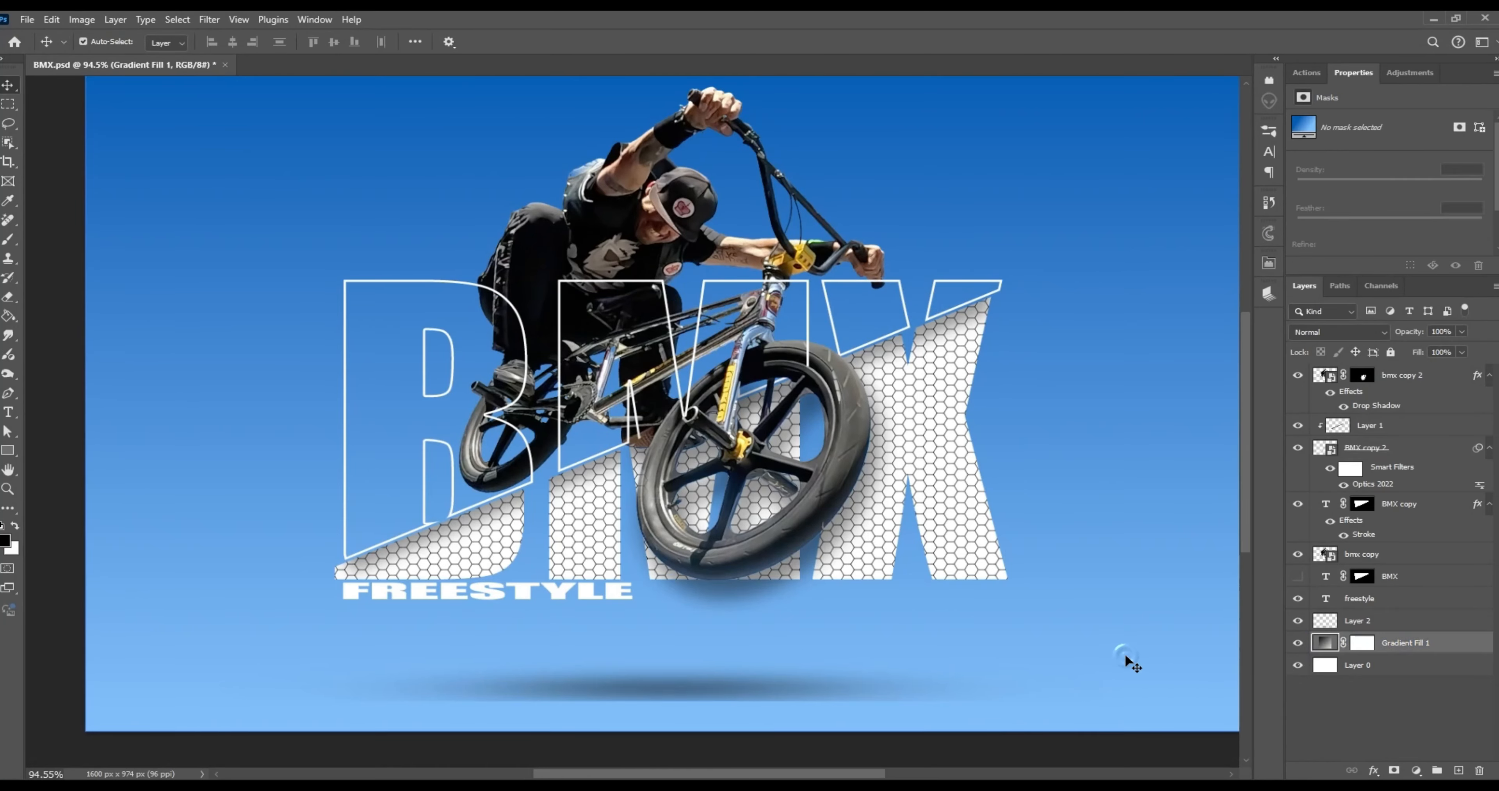